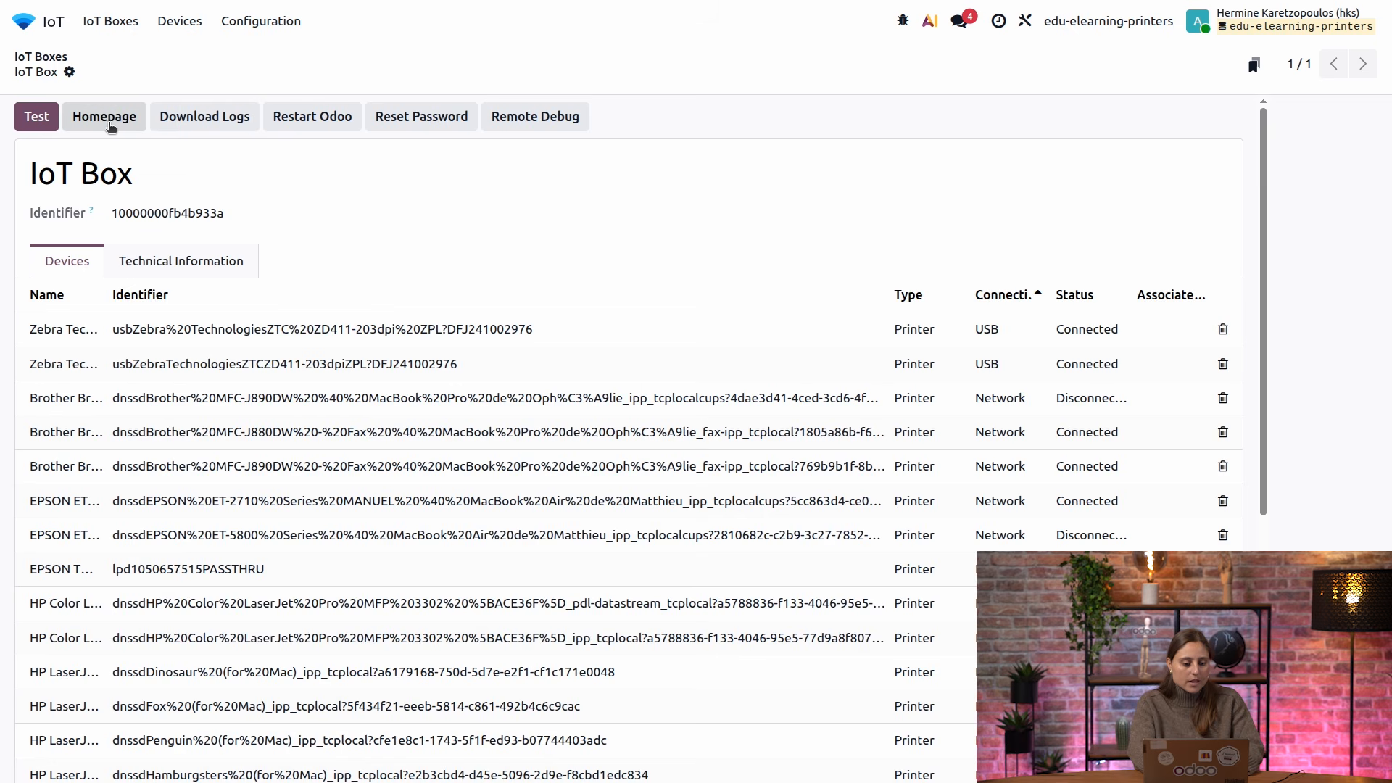
Open the homepage of the connected IoT Box
left_click(113, 127)
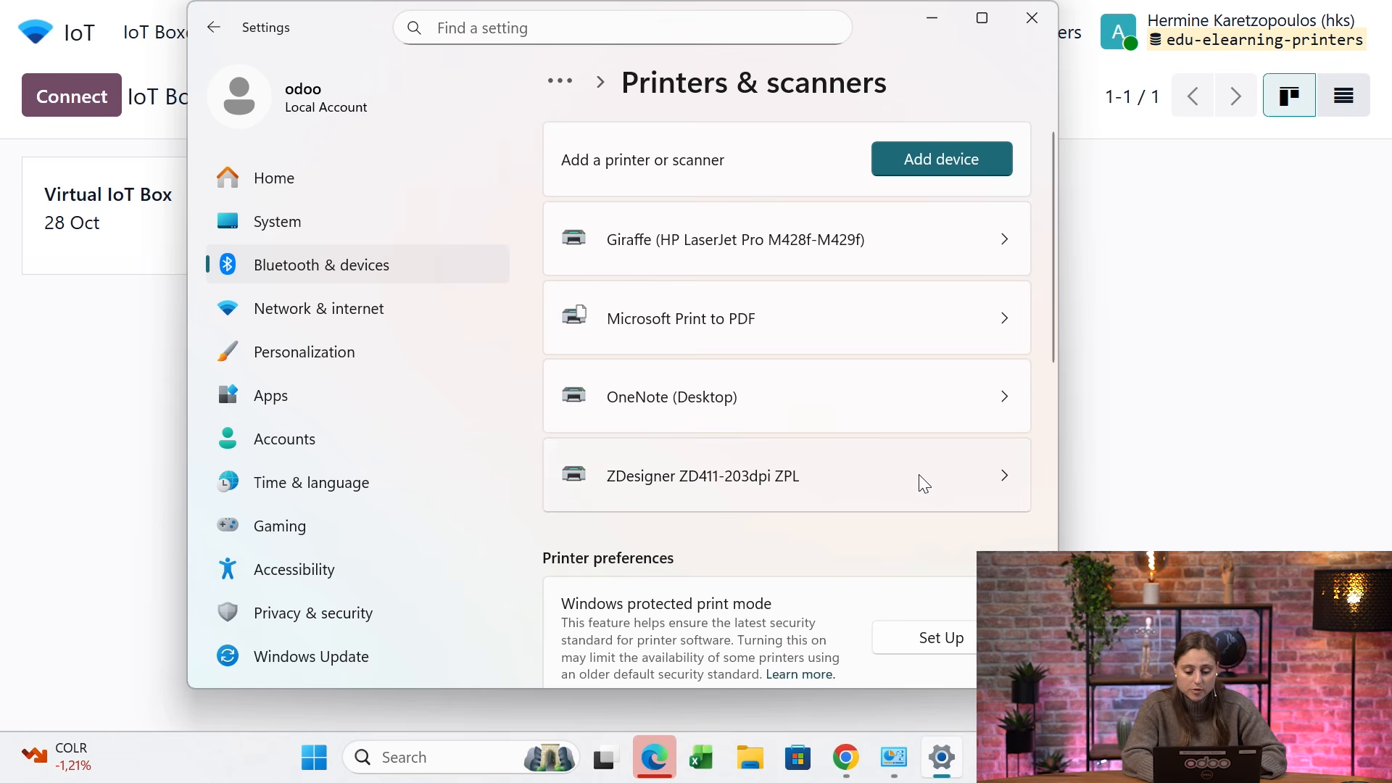
Set the ZDesigner ZD411-203dpi ZPL printer's driver to Generic / Text Only in the Windows printer properties and confirm
left_click(941, 475)
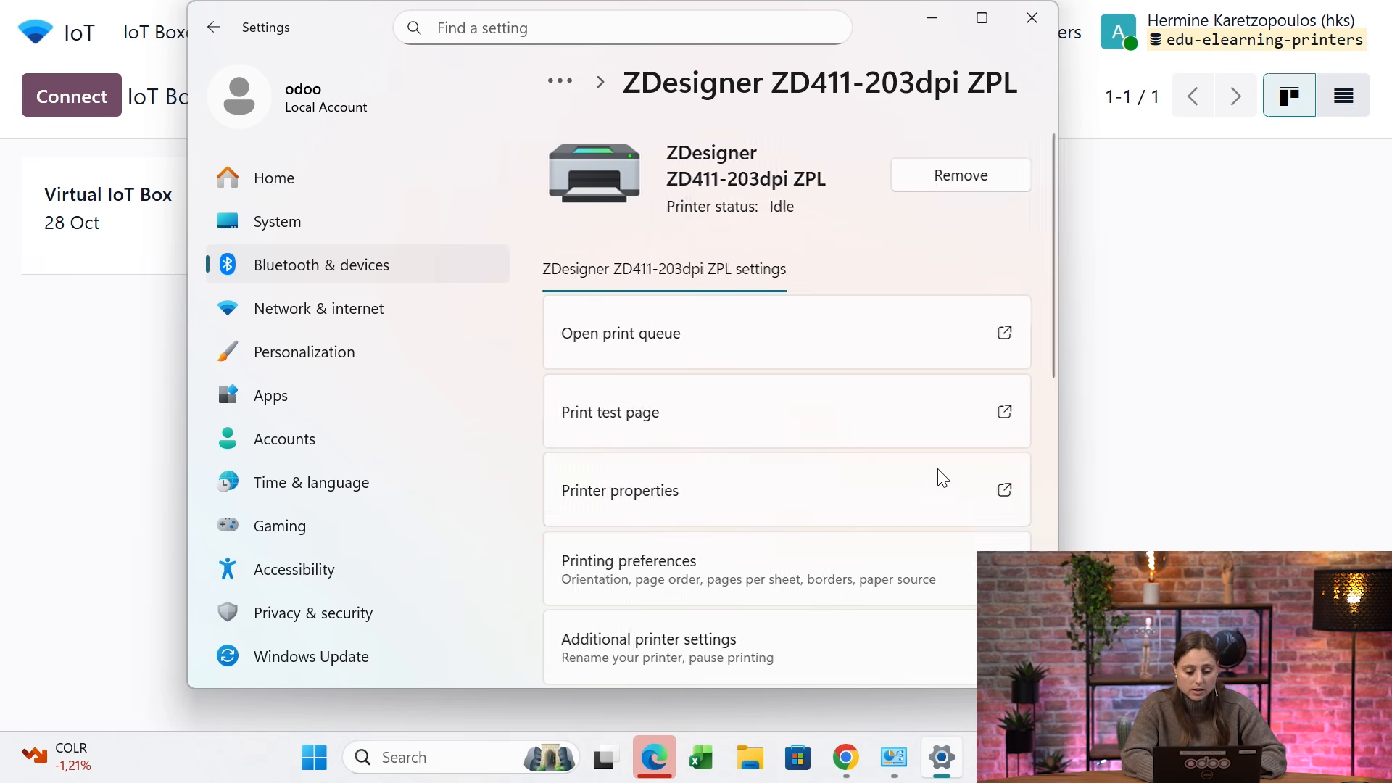
left_click(762, 490)
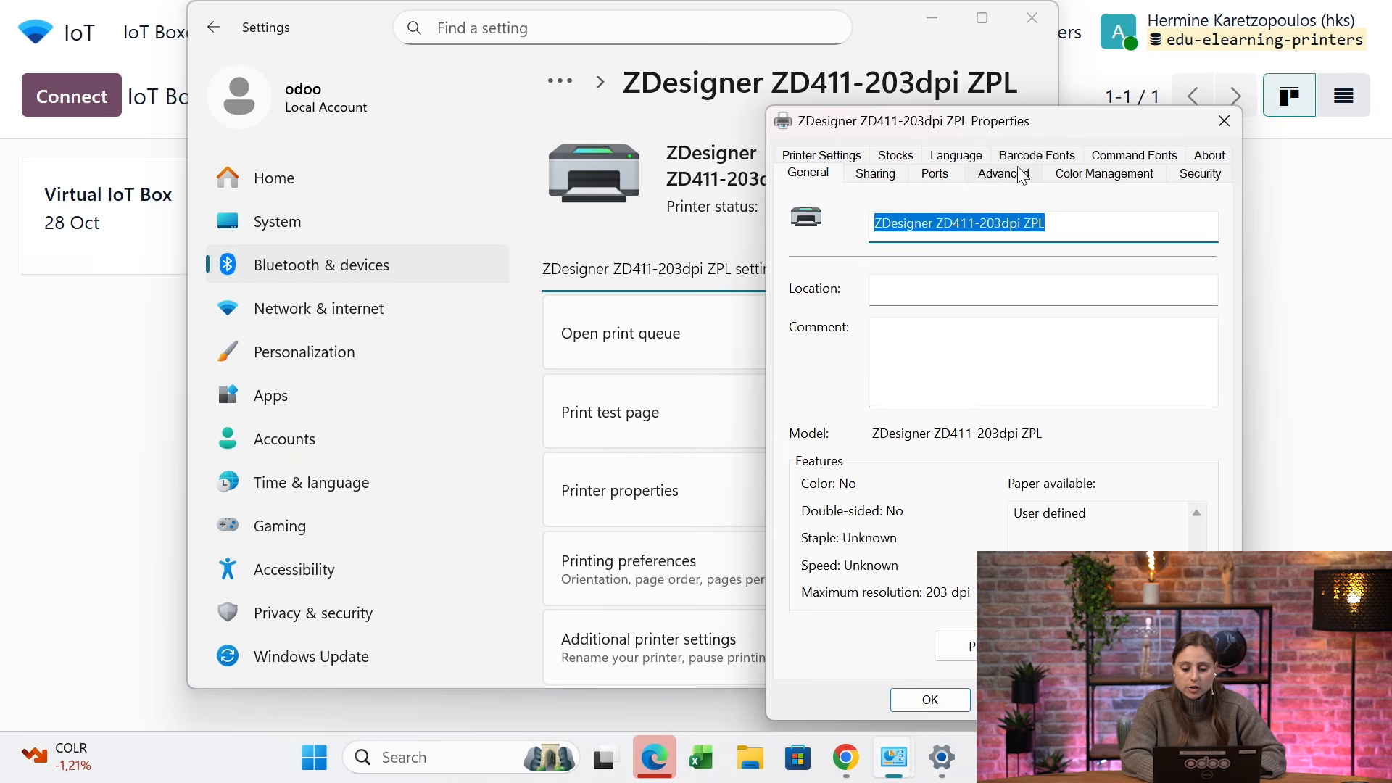
left_click(1019, 177)
left_click(964, 325)
scroll(943, 377, "up", 2)
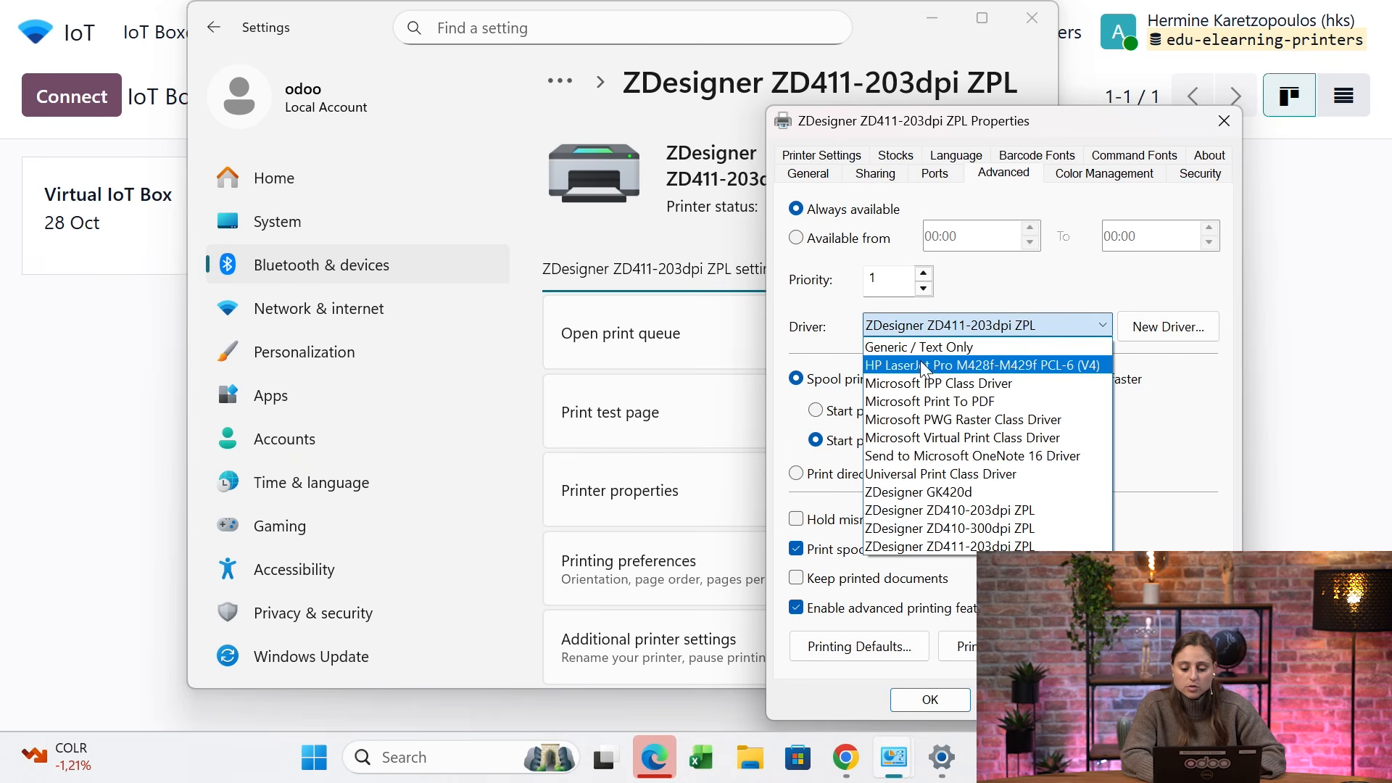
left_click(937, 352)
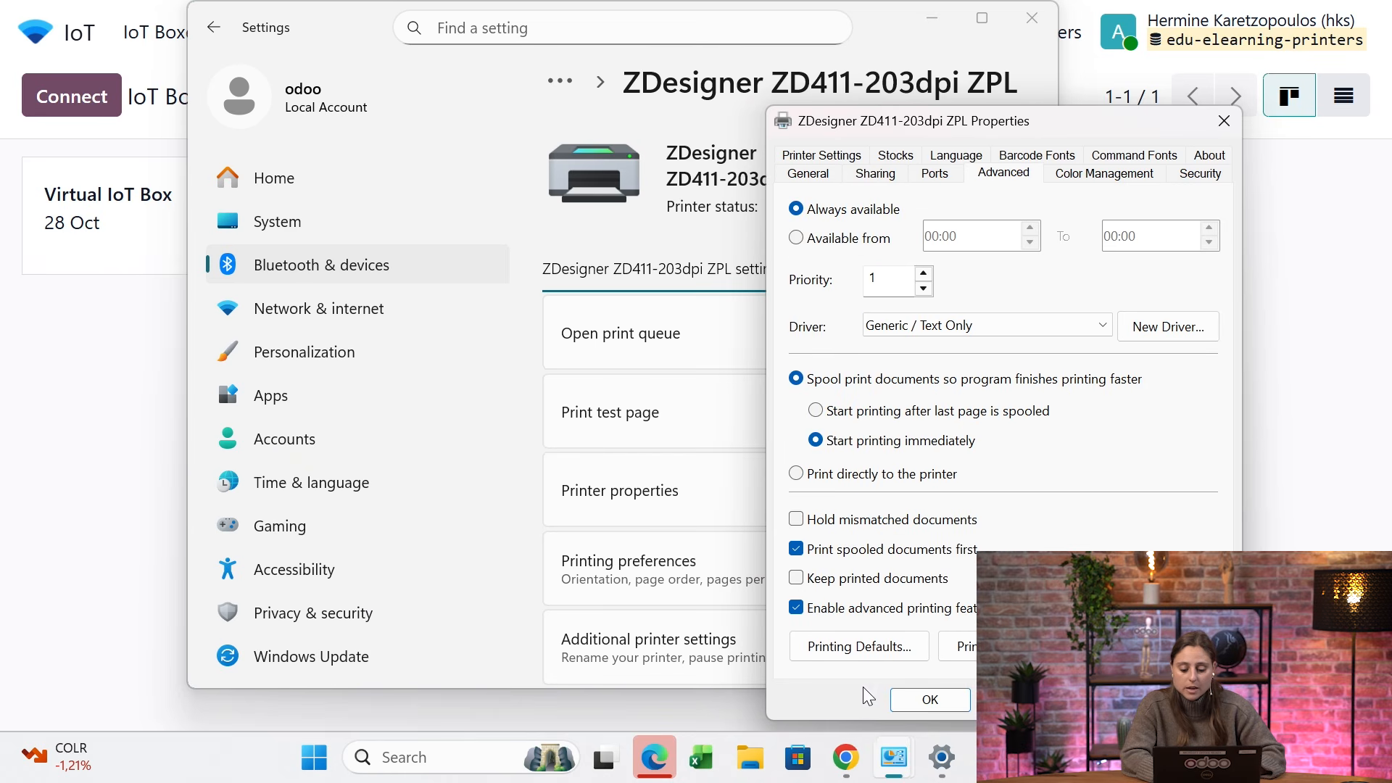
left_click(902, 704)
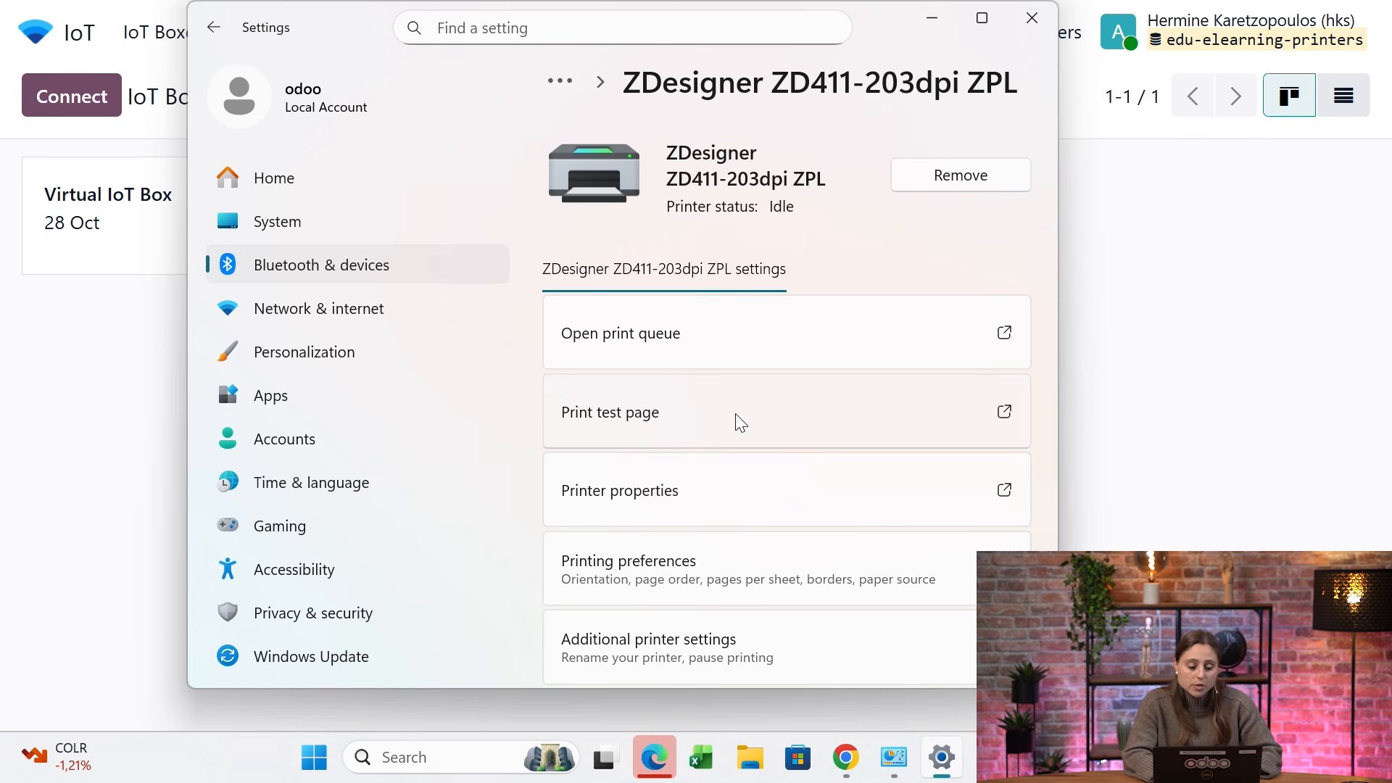
left_click(40, 395)
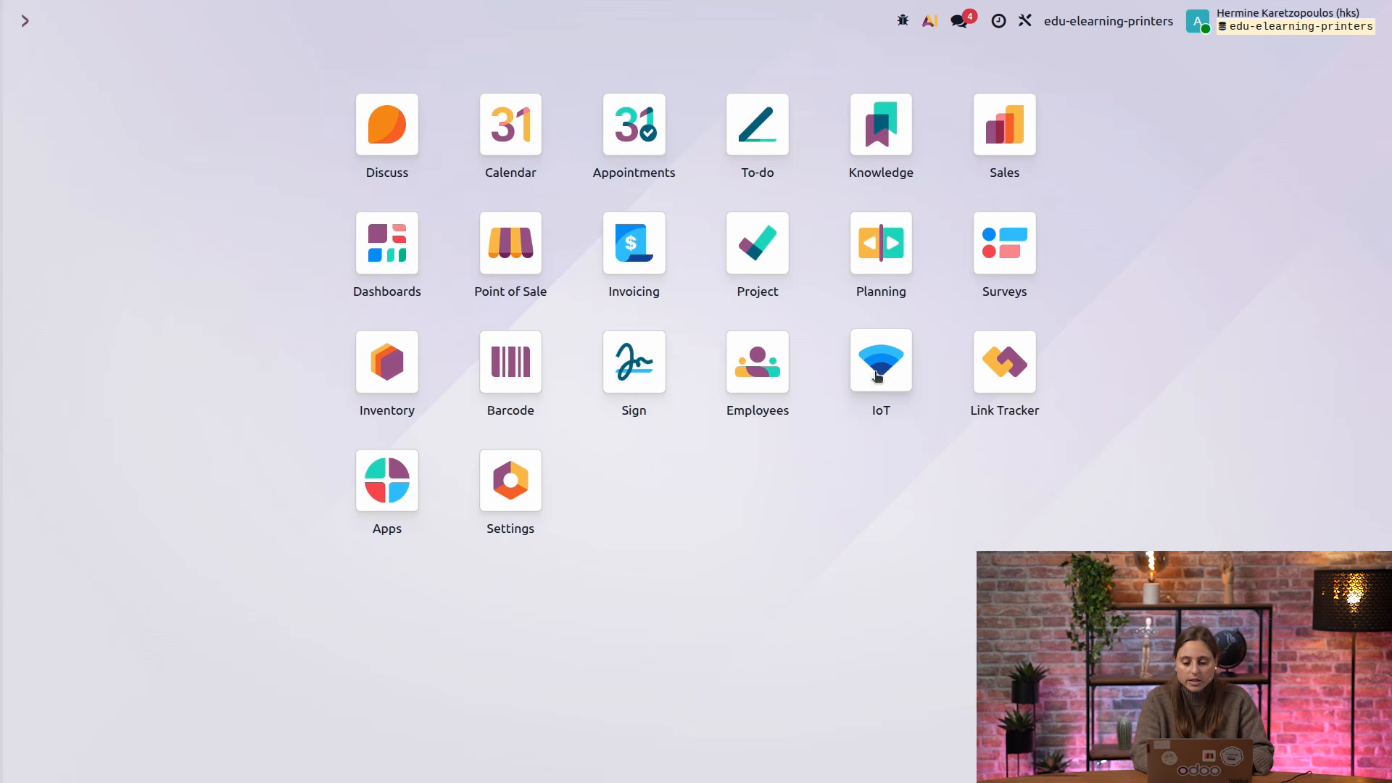
Search the IoT devices by name for "zebra" and open the Zebra Technologies ZTC ZD411-203dpi ZPL printer's record
left_click(890, 367)
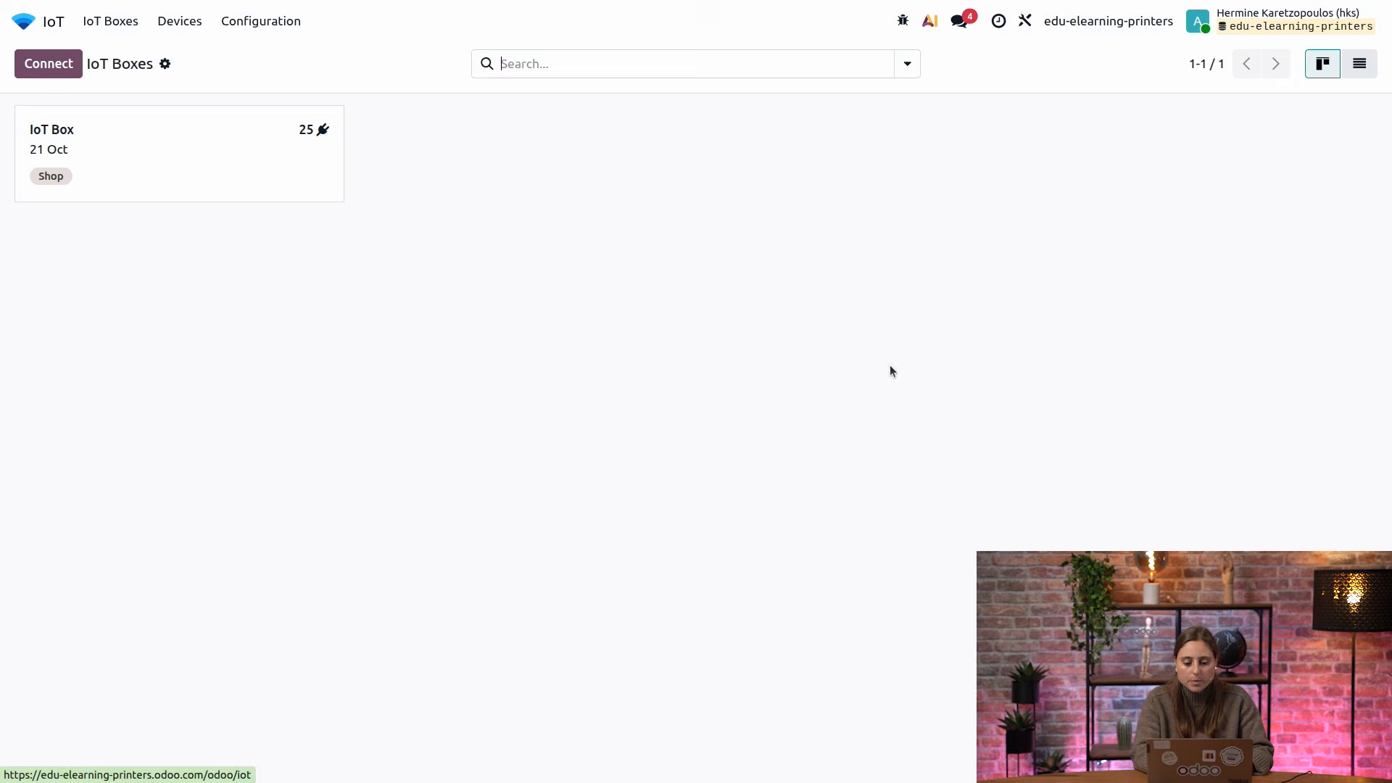
left_click(188, 22)
type("zebr")
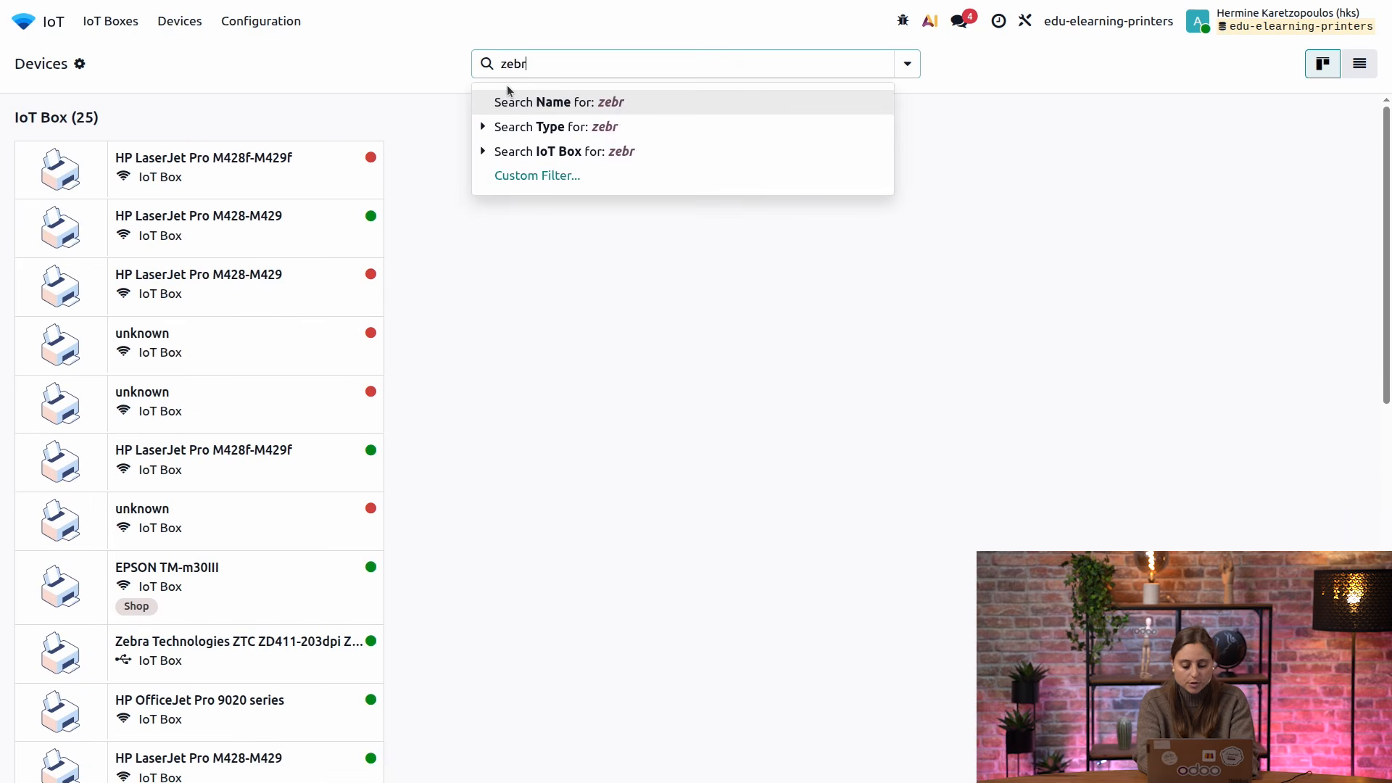
key("Down")
type("a")
key("Right")
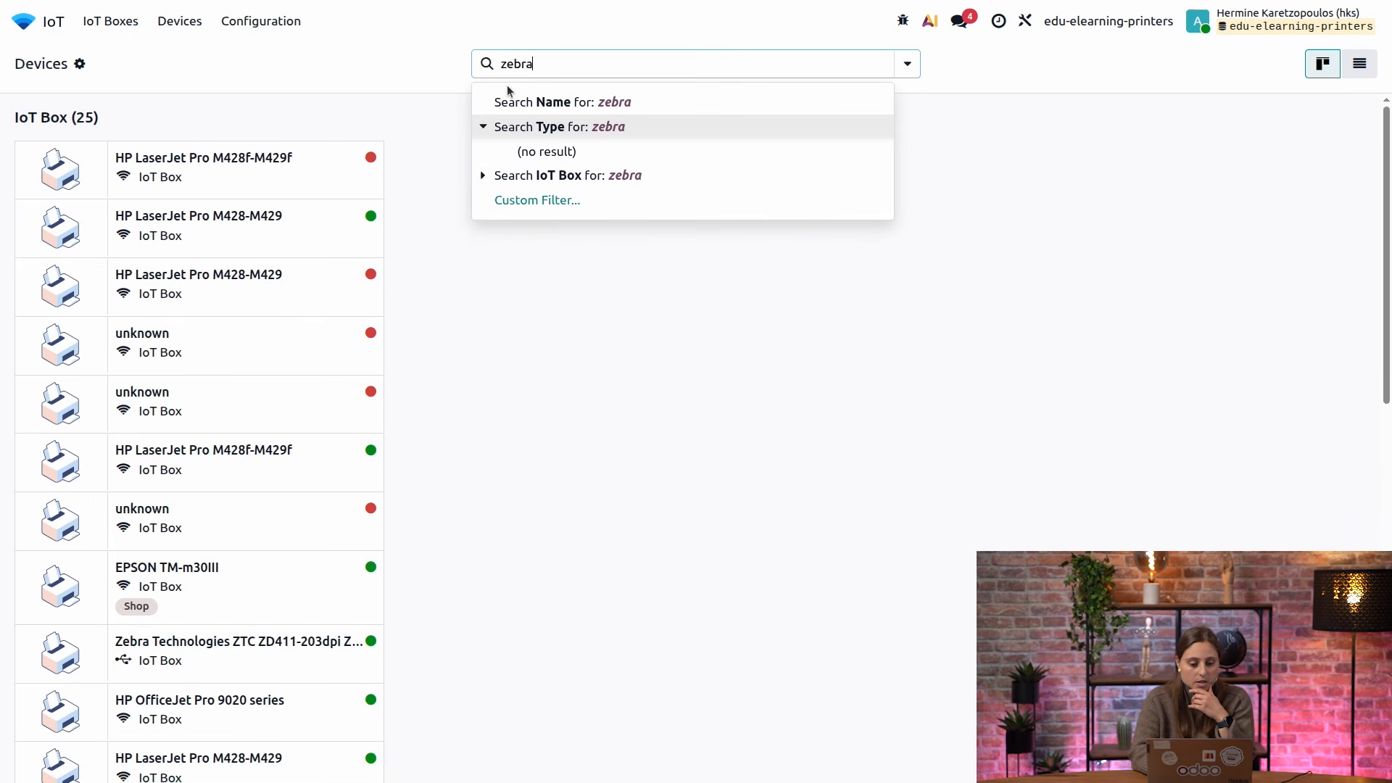
left_click(517, 101)
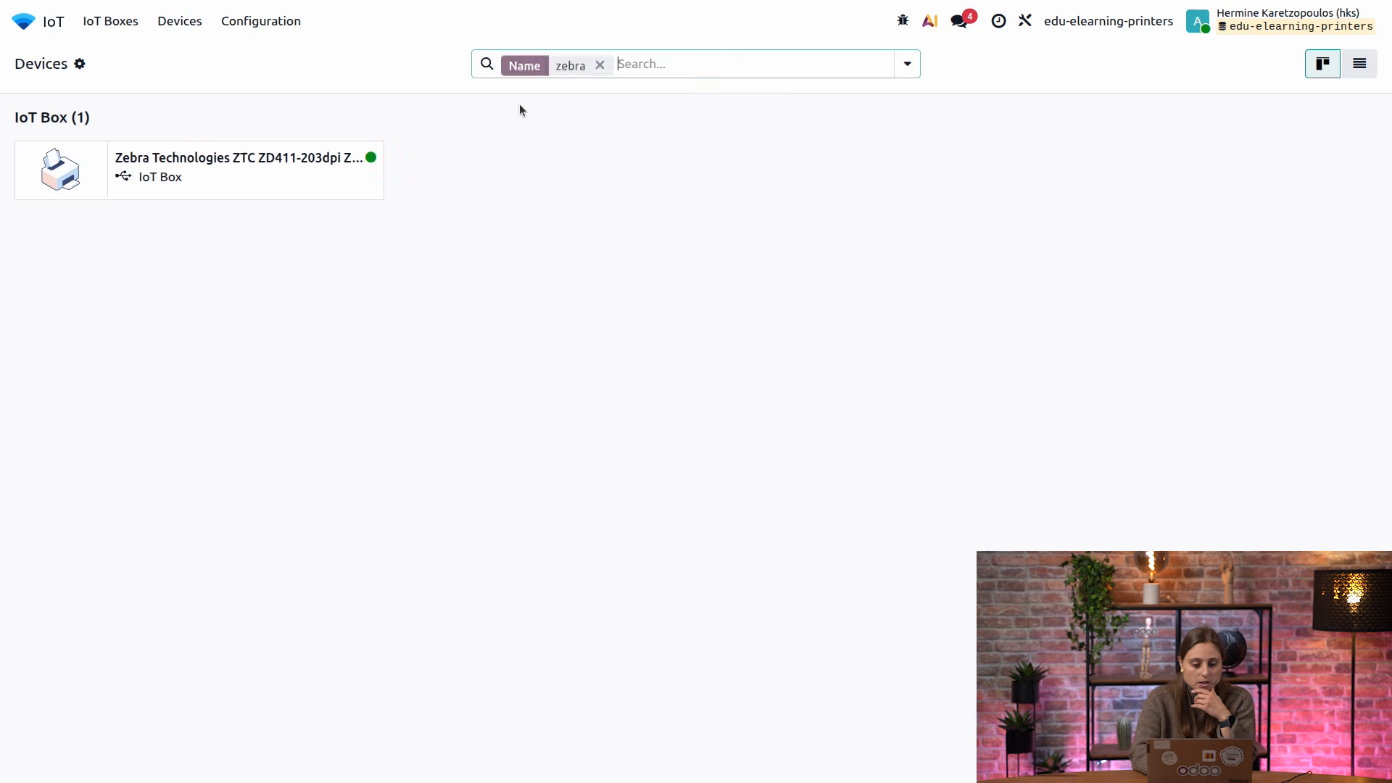
left_click(275, 187)
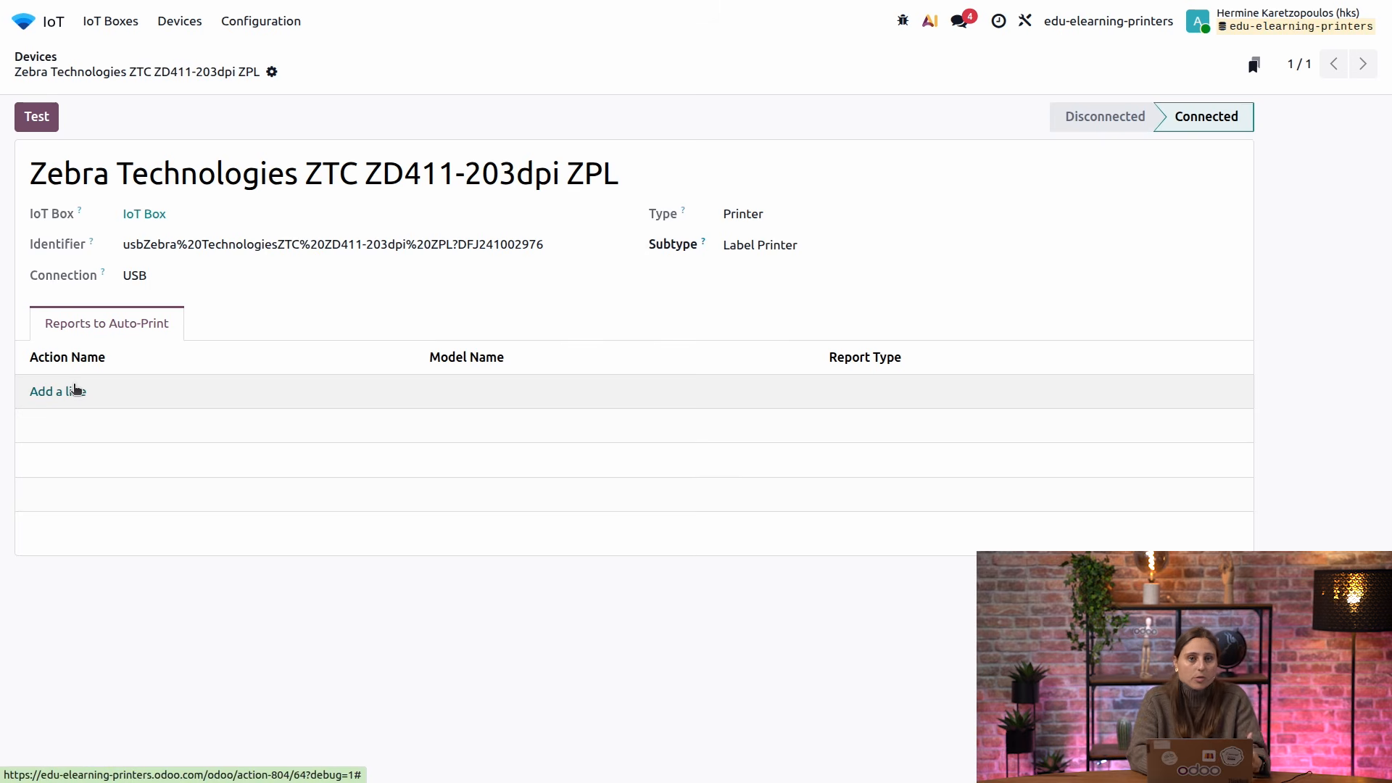
Find the Product Label (ZPL) report by searching for "product" and add it to the Zebra printer's reports to auto-print
left_click(37, 393)
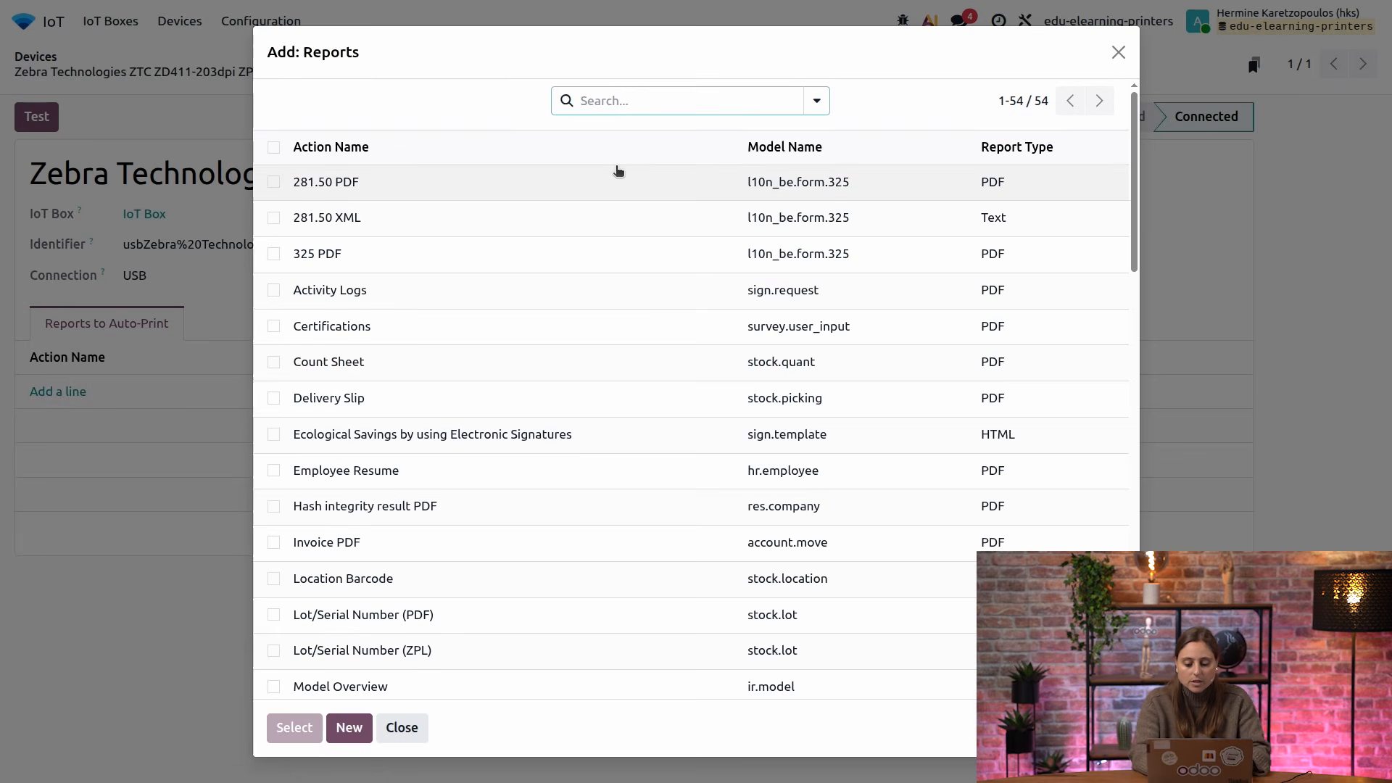
type("product")
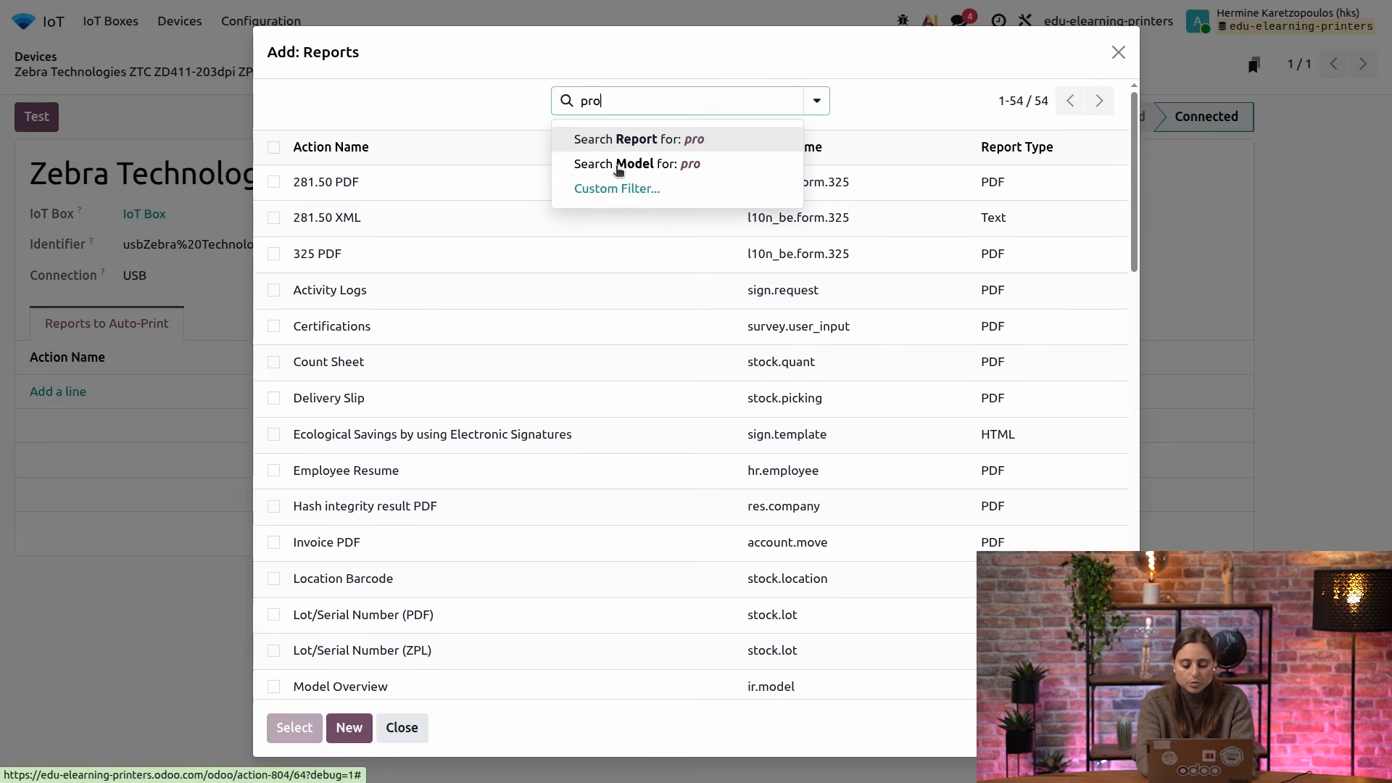
key("Return")
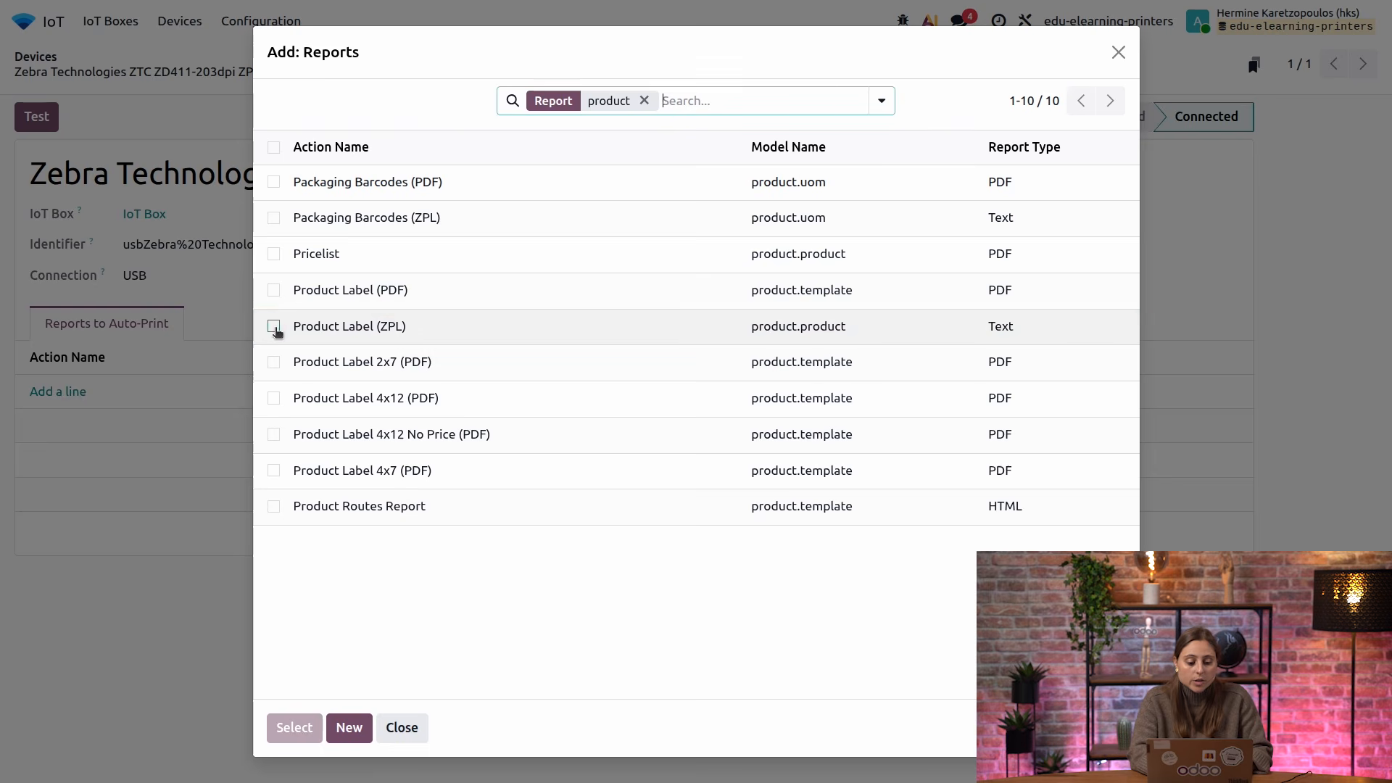
left_click(273, 326)
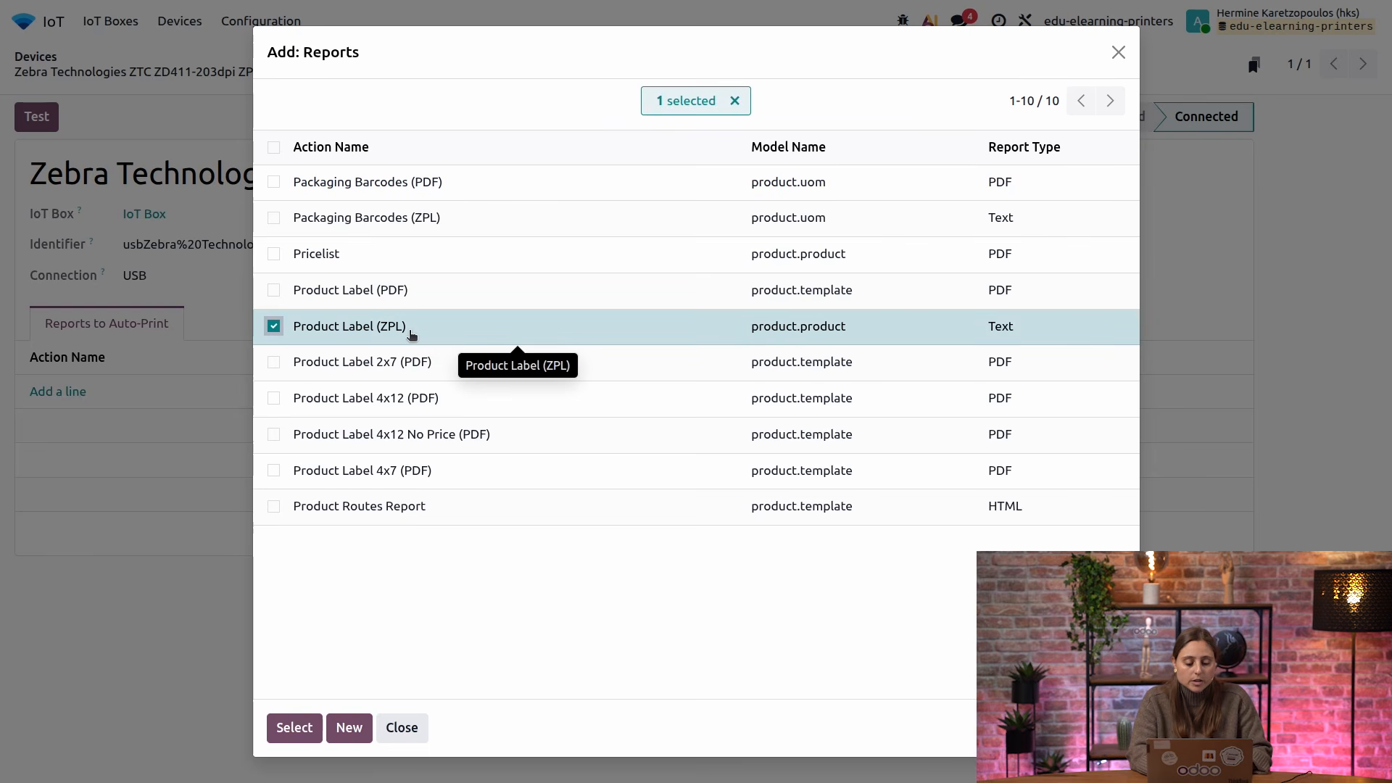
left_click(295, 728)
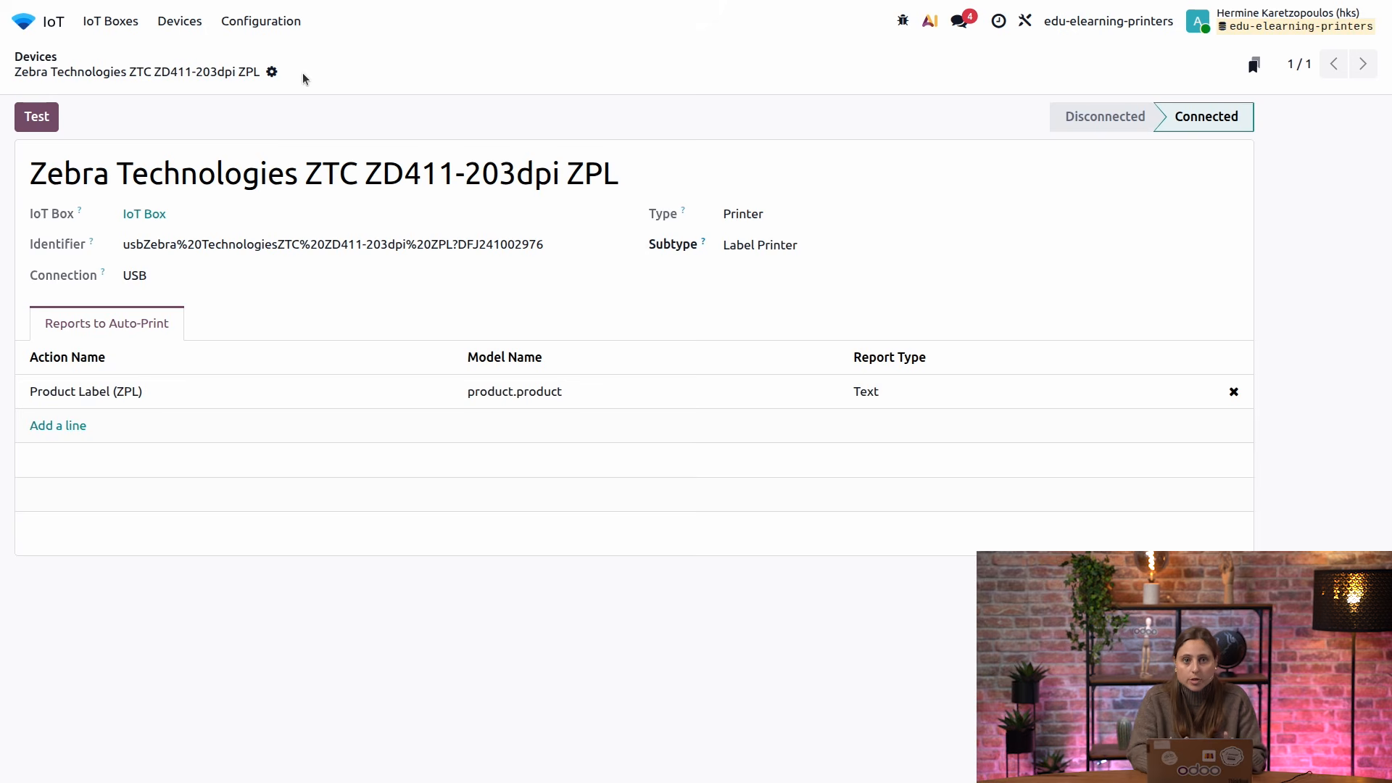
Go to the Sales product list and open the Cabinet with Doors product
left_click(24, 21)
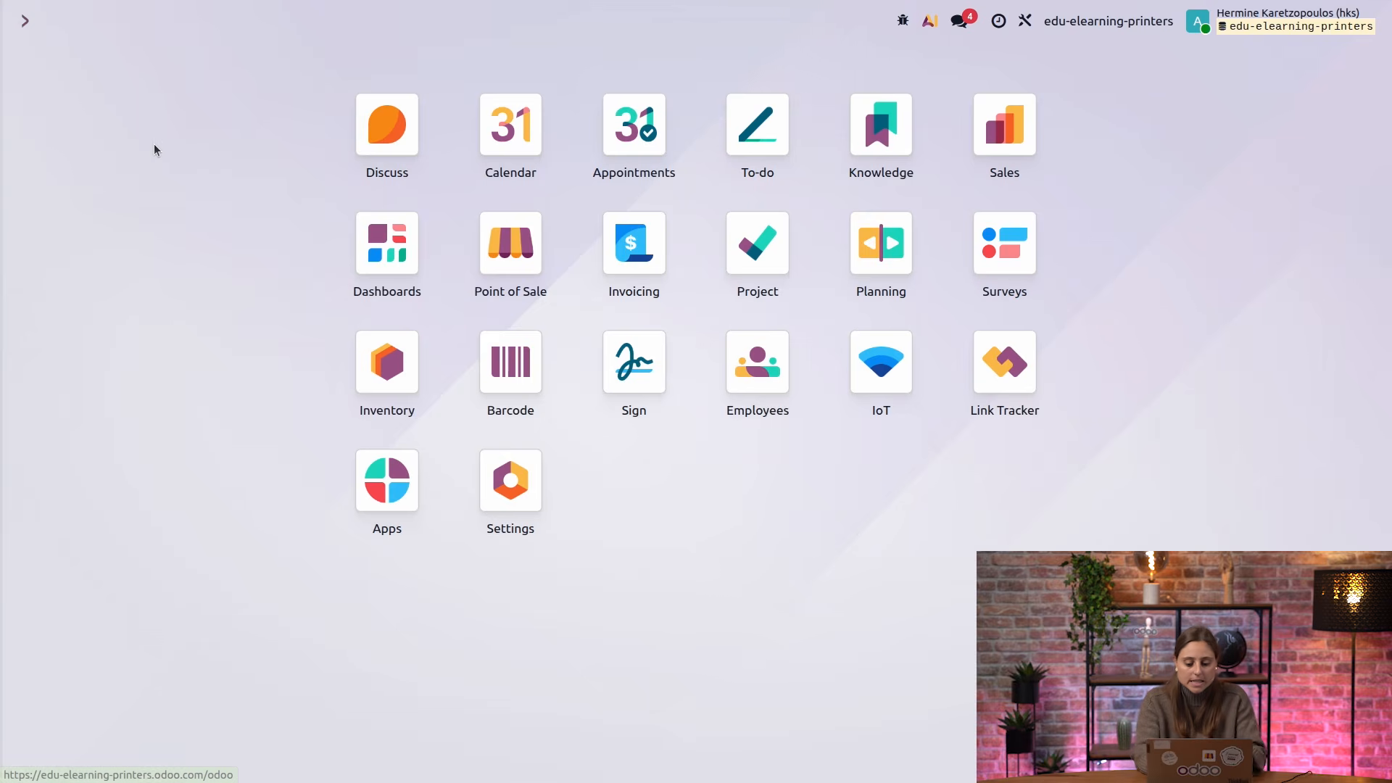
type("product")
key("Return")
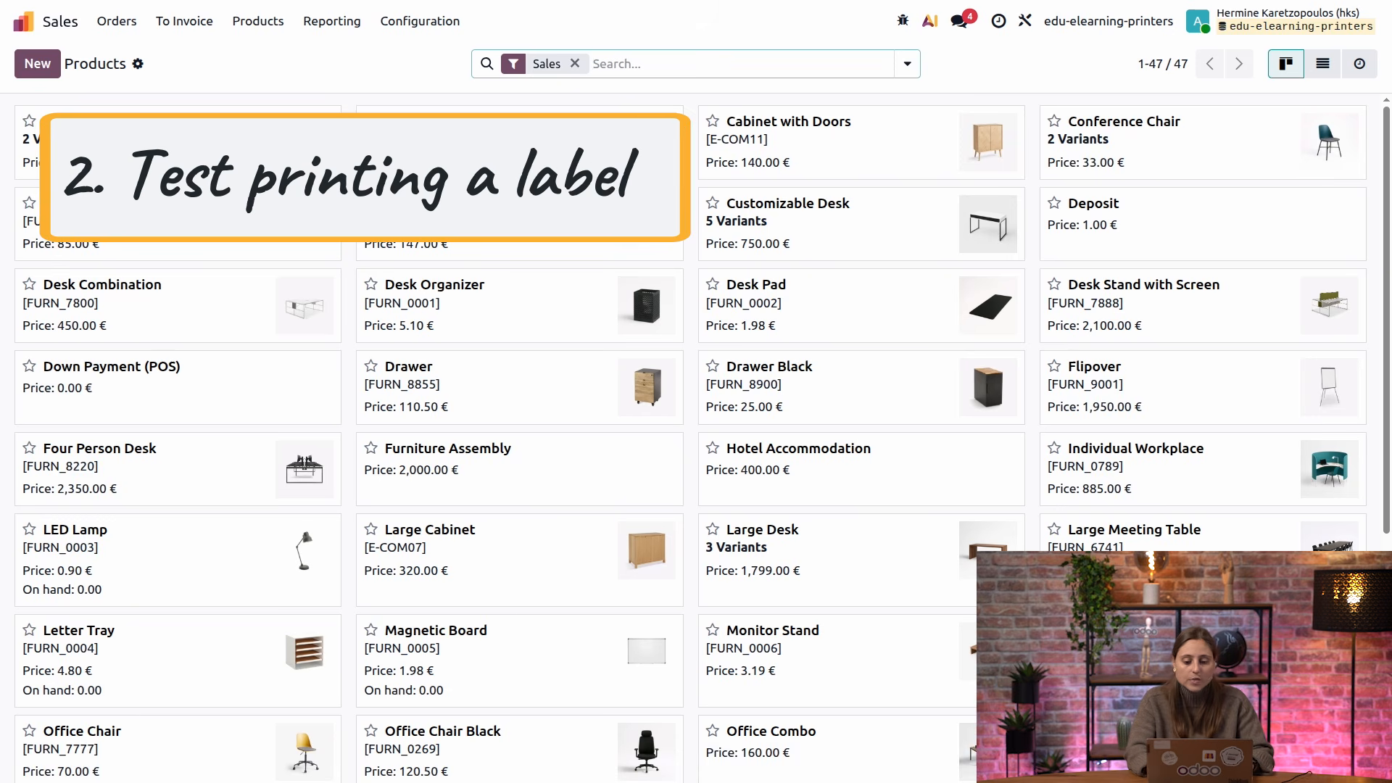
left_click(818, 158)
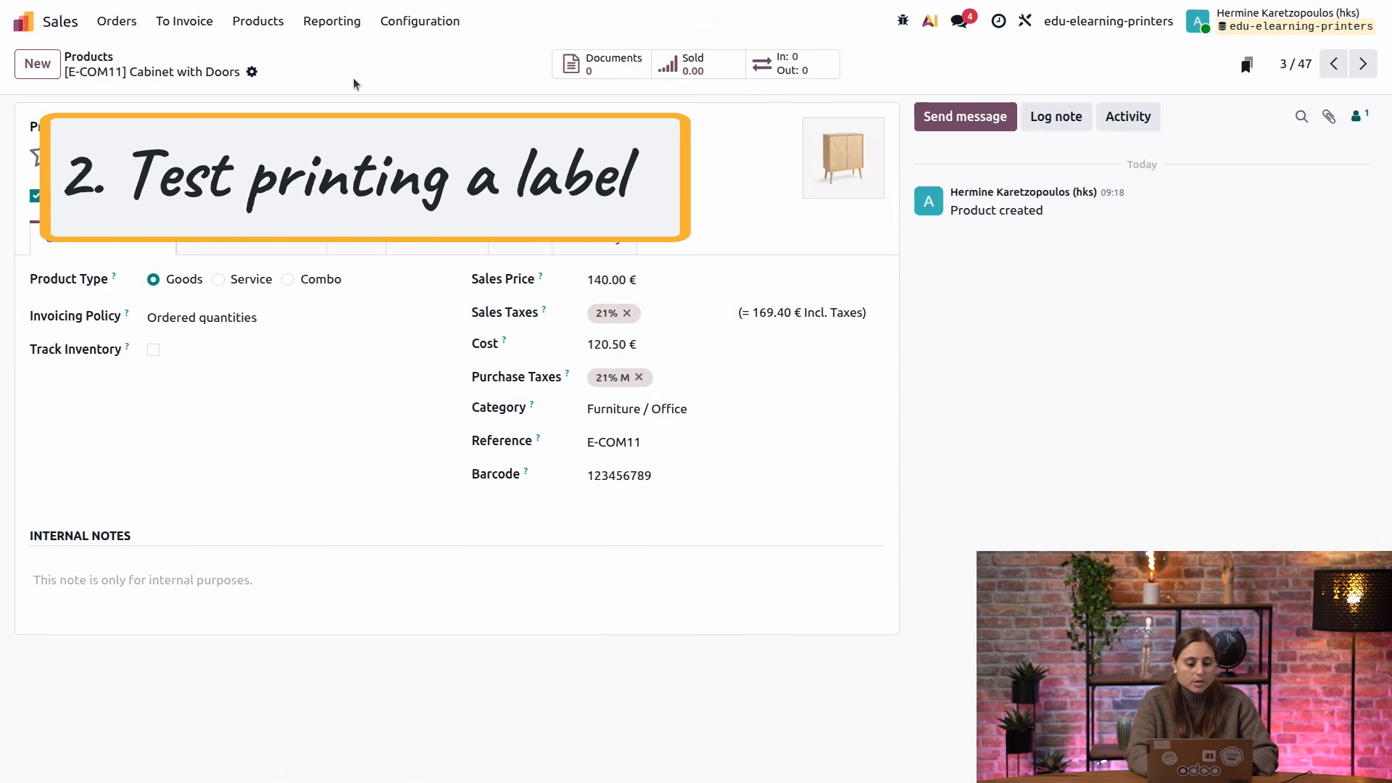
Request one label for Cabinet with Doors in the ZPL Labels format, keeping the Normal (2.25" x 1.25") template
left_click(252, 72)
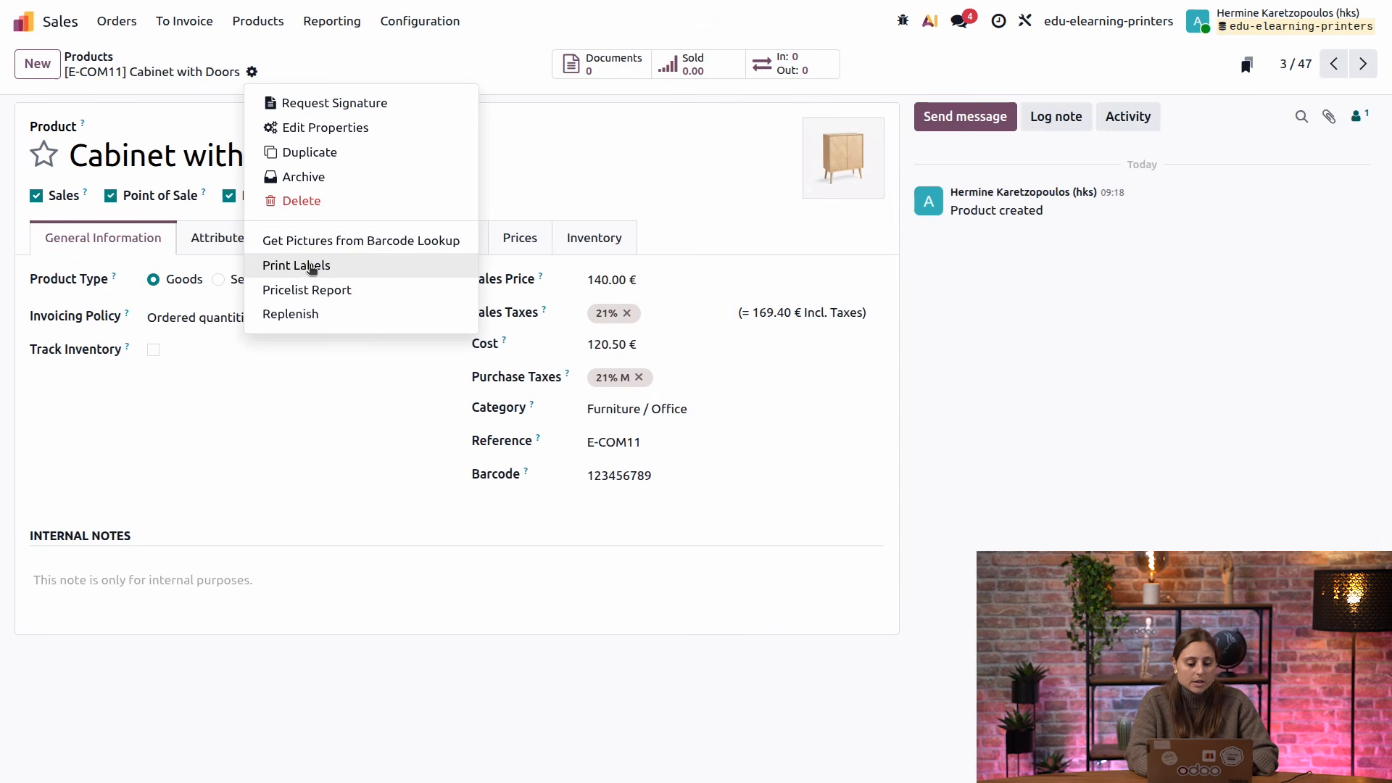
left_click(343, 270)
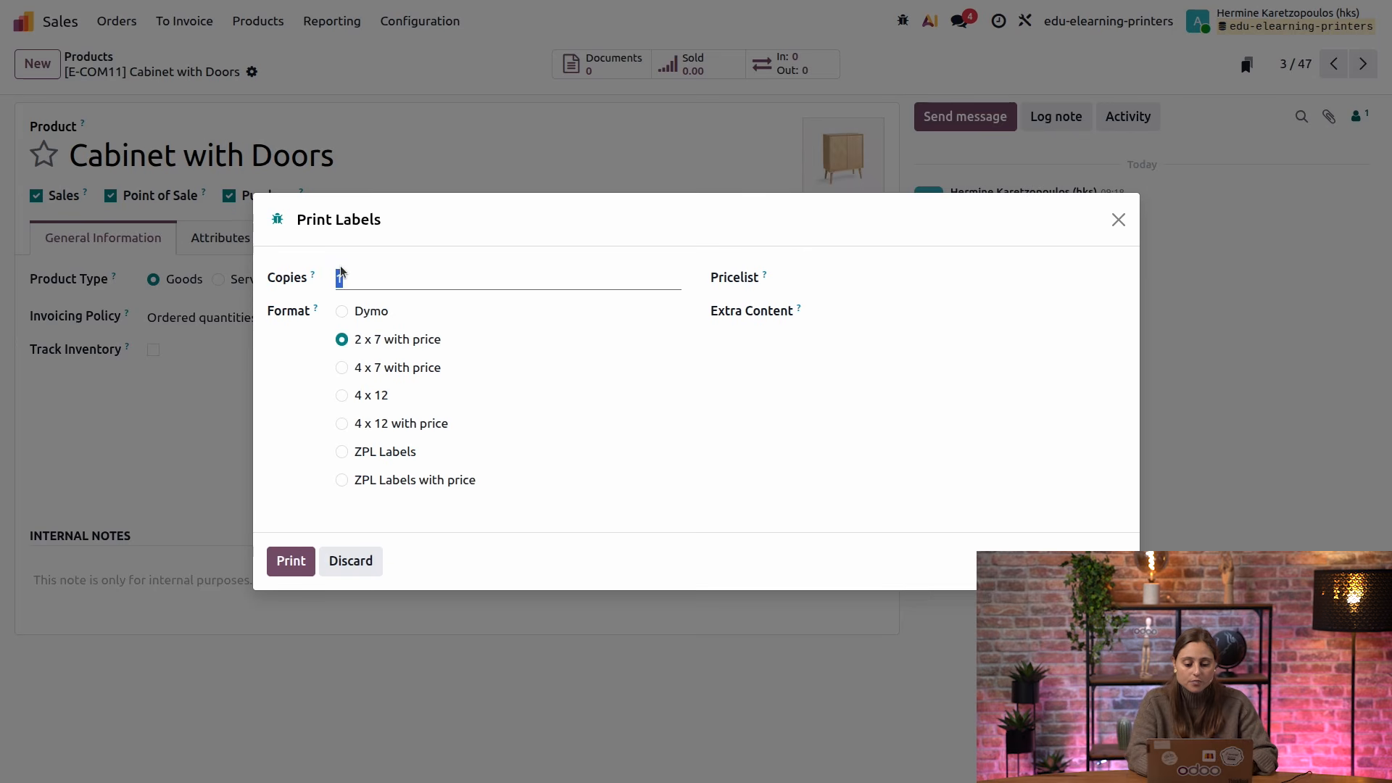
left_click(342, 453)
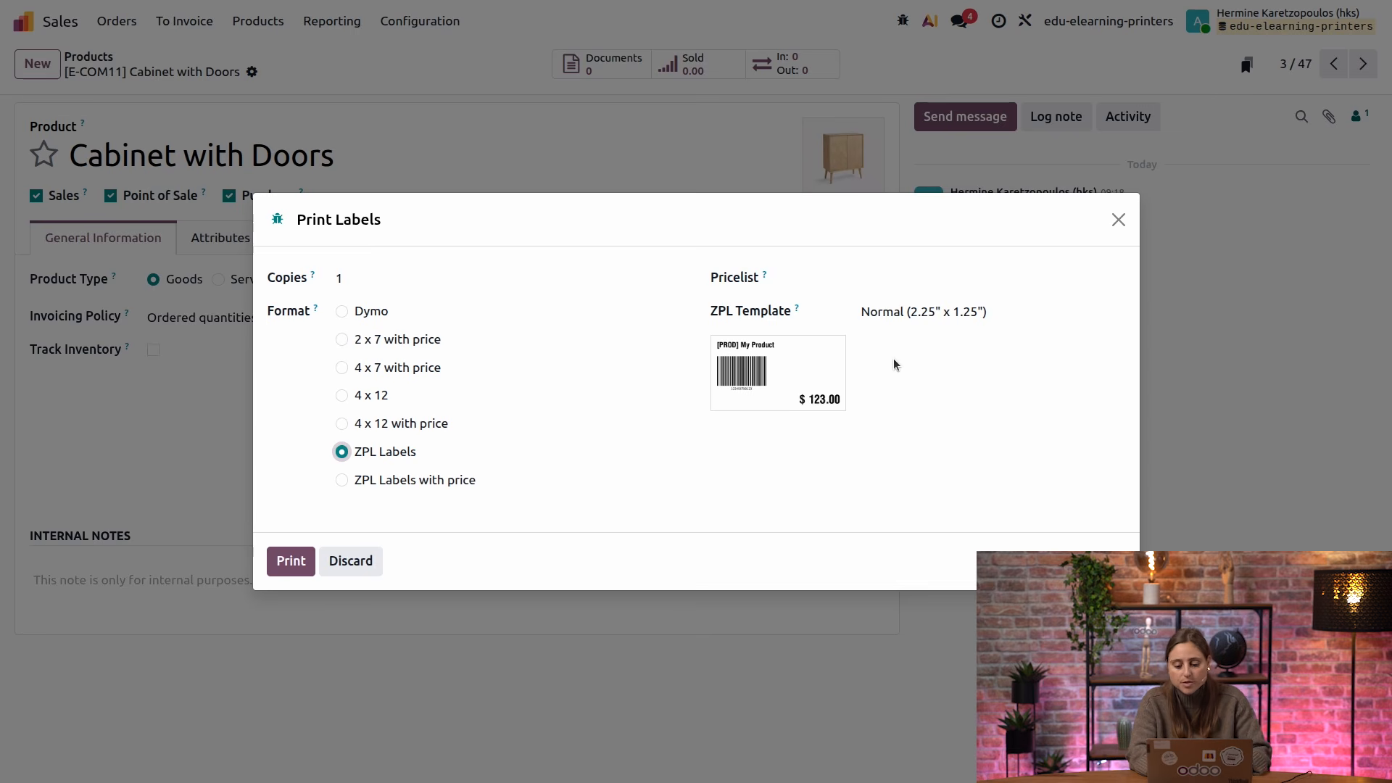
left_click(913, 310)
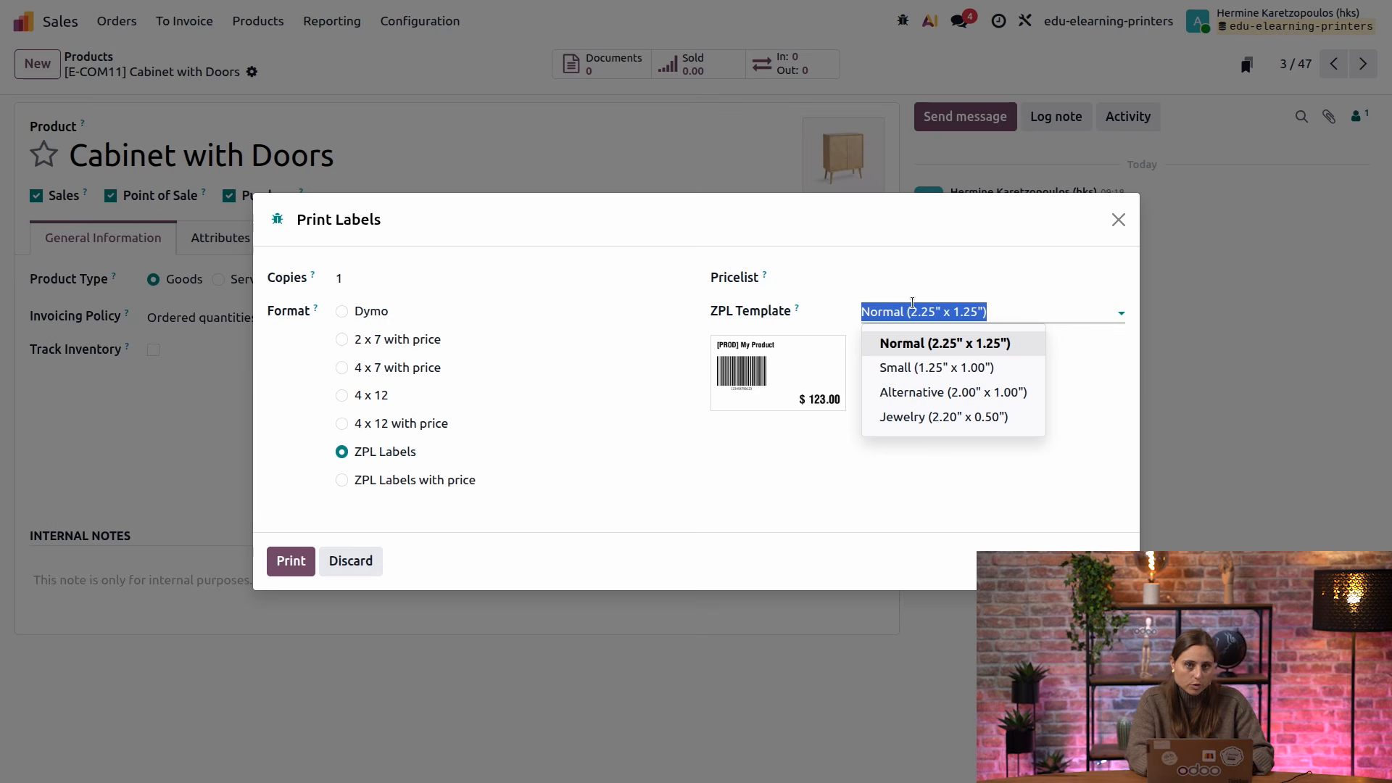
left_click(592, 476)
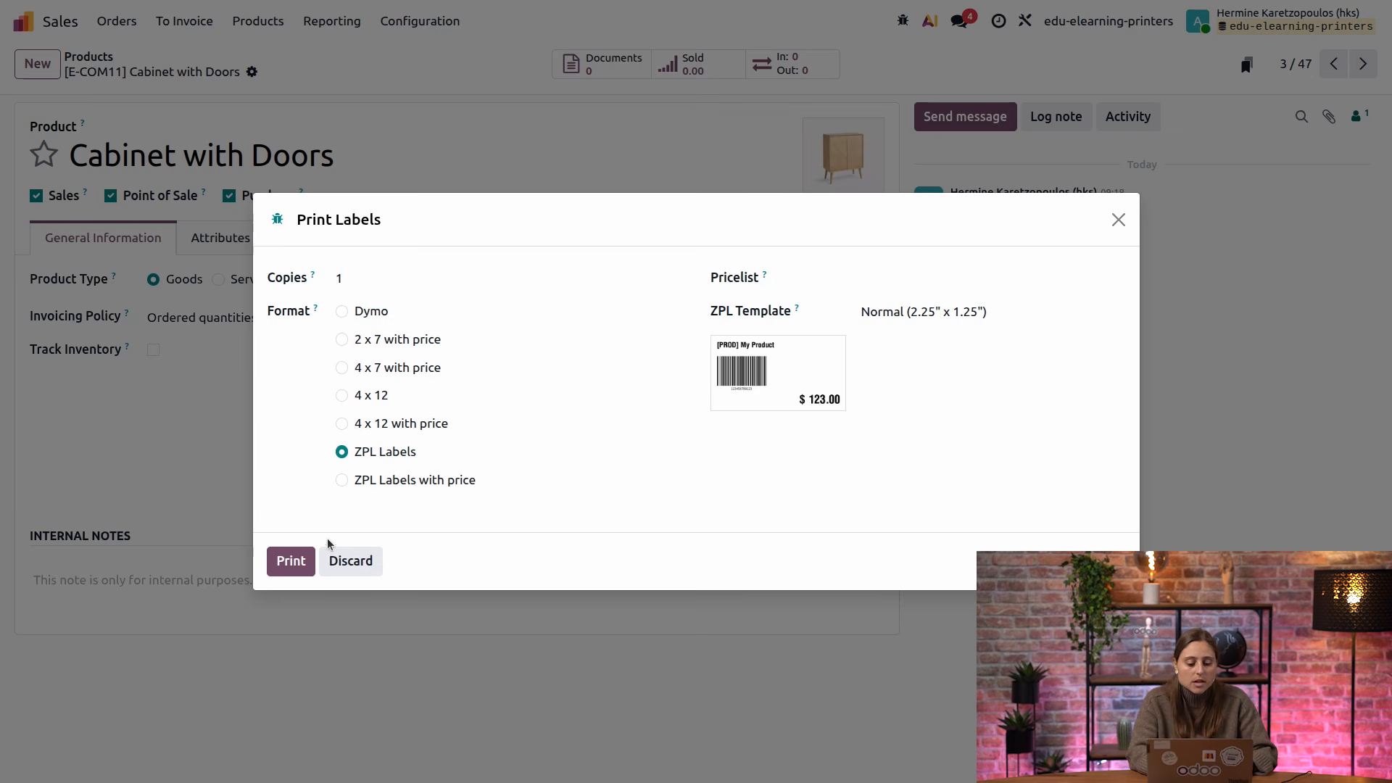
left_click(290, 559)
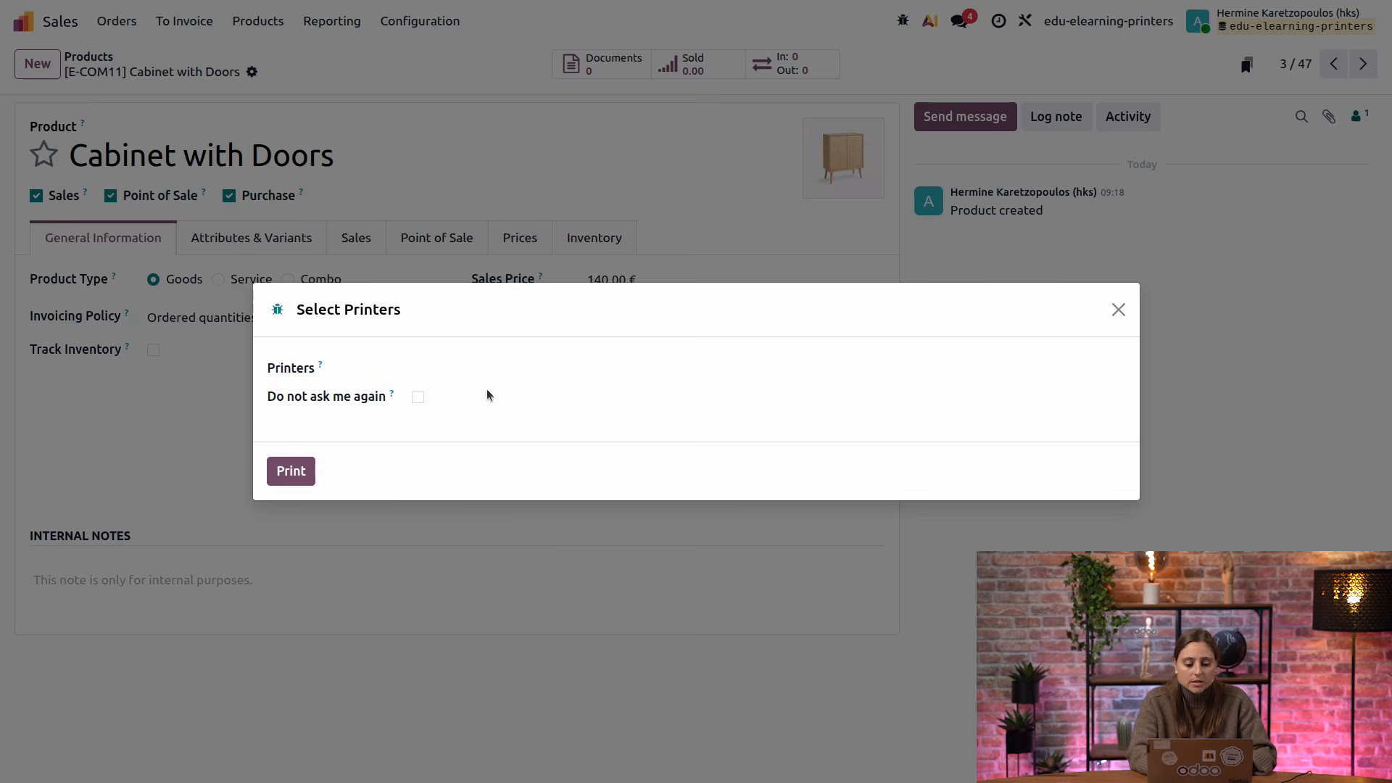
Choose the Zebra Technologies ZTC ZD411-203dpi ZPL printer for the label and print it
left_click(513, 365)
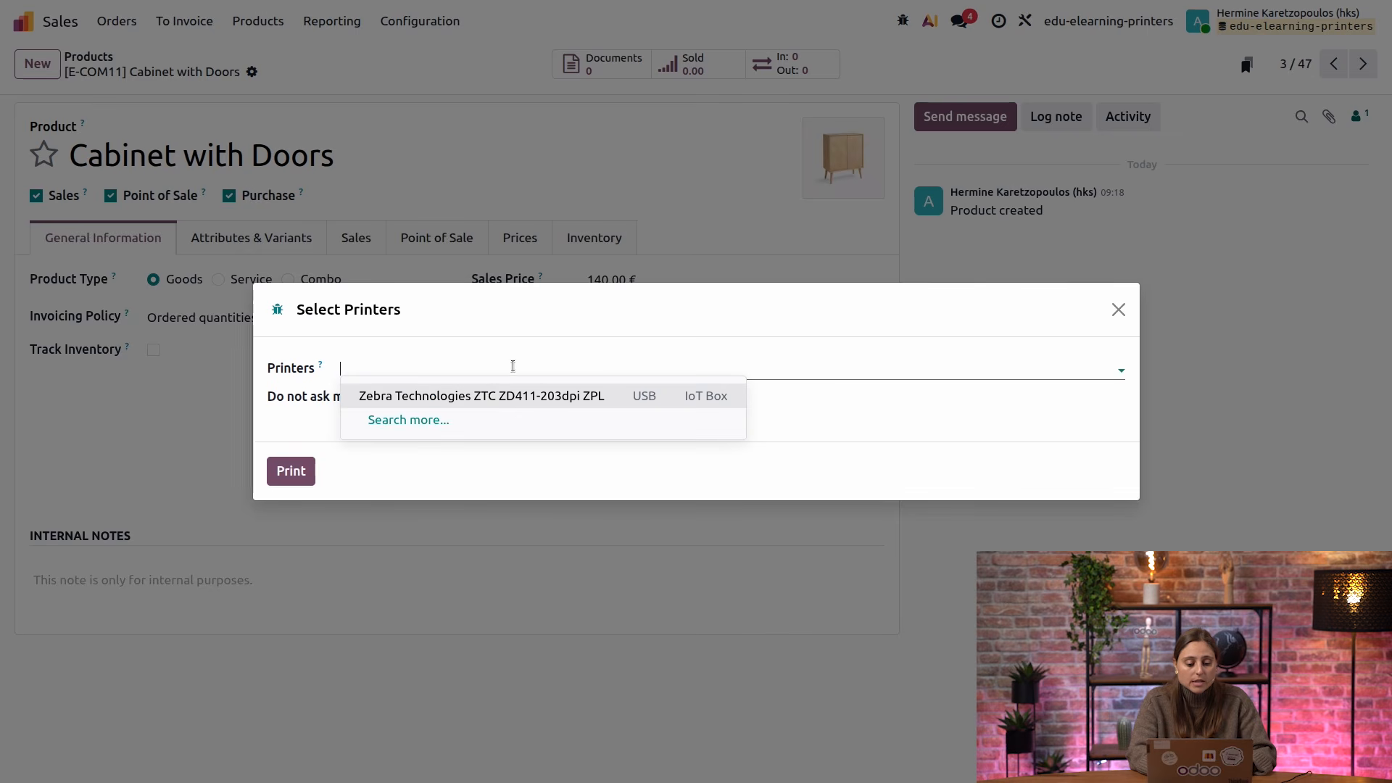
left_click(489, 399)
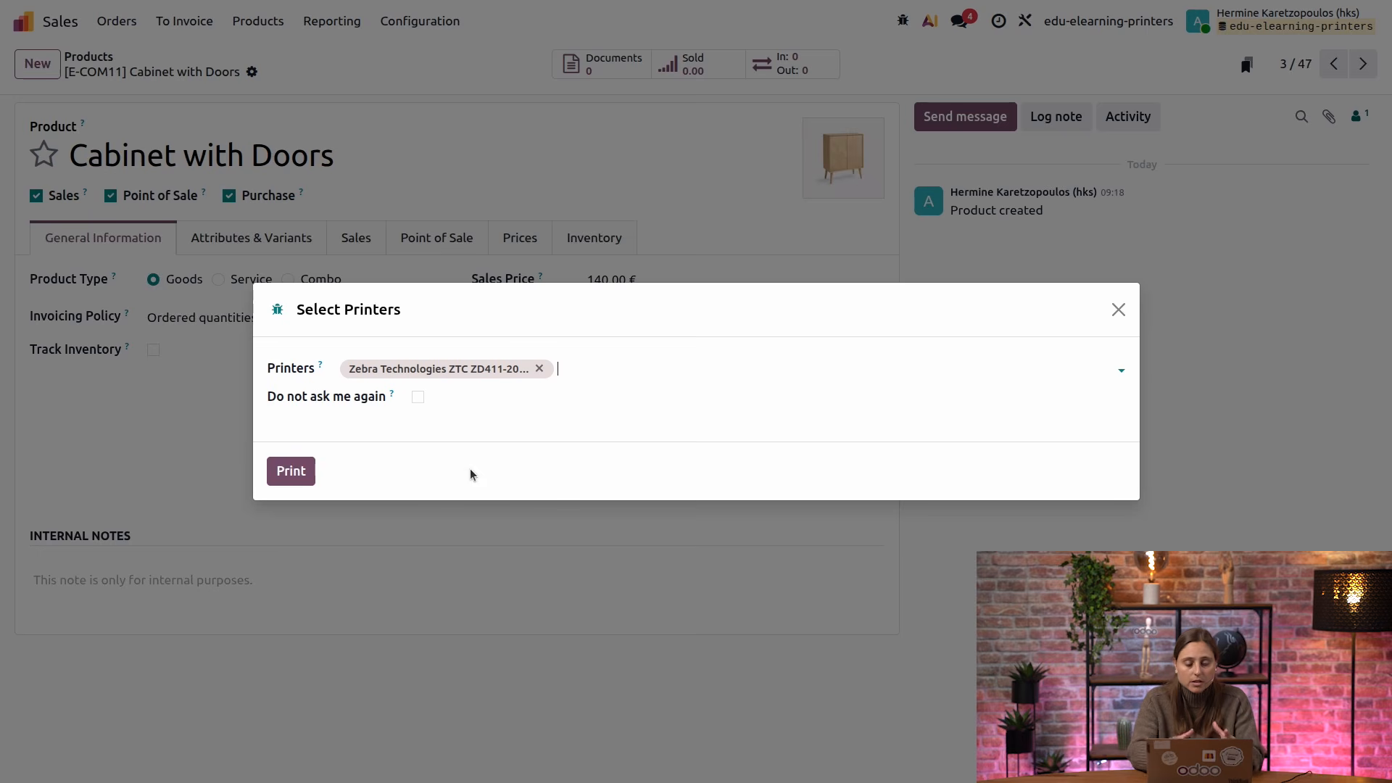
left_click(290, 471)
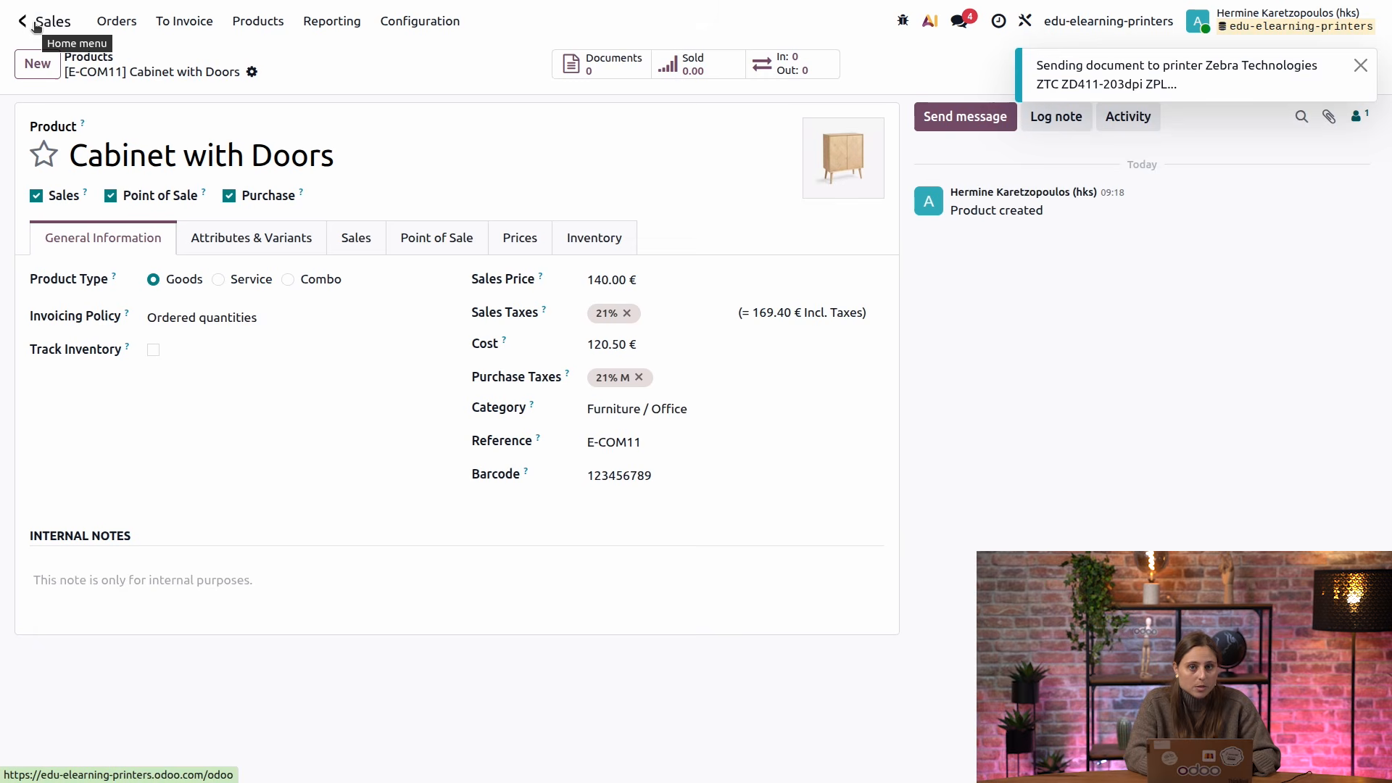
View the IoT app's list of reports with linked printers and dismiss the printing notification
left_click(36, 27)
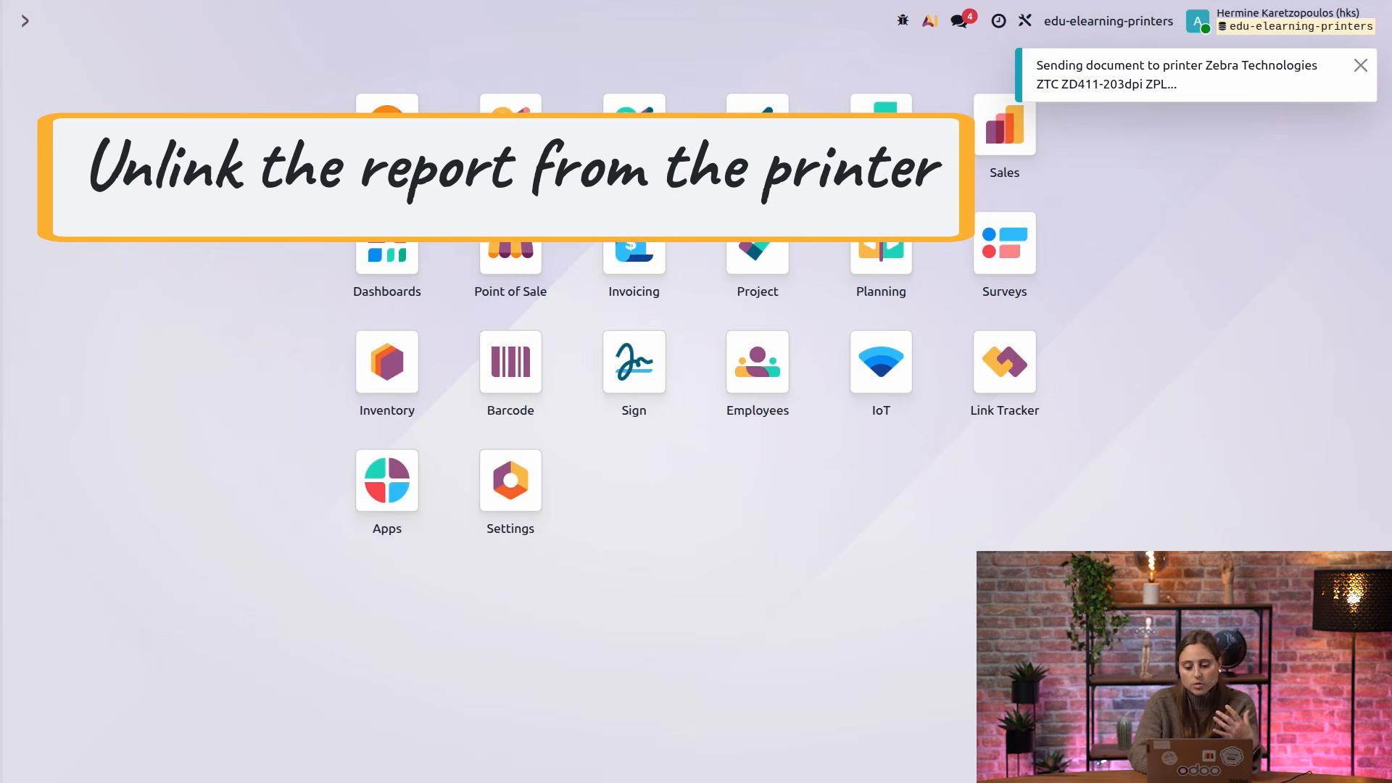
left_click(892, 364)
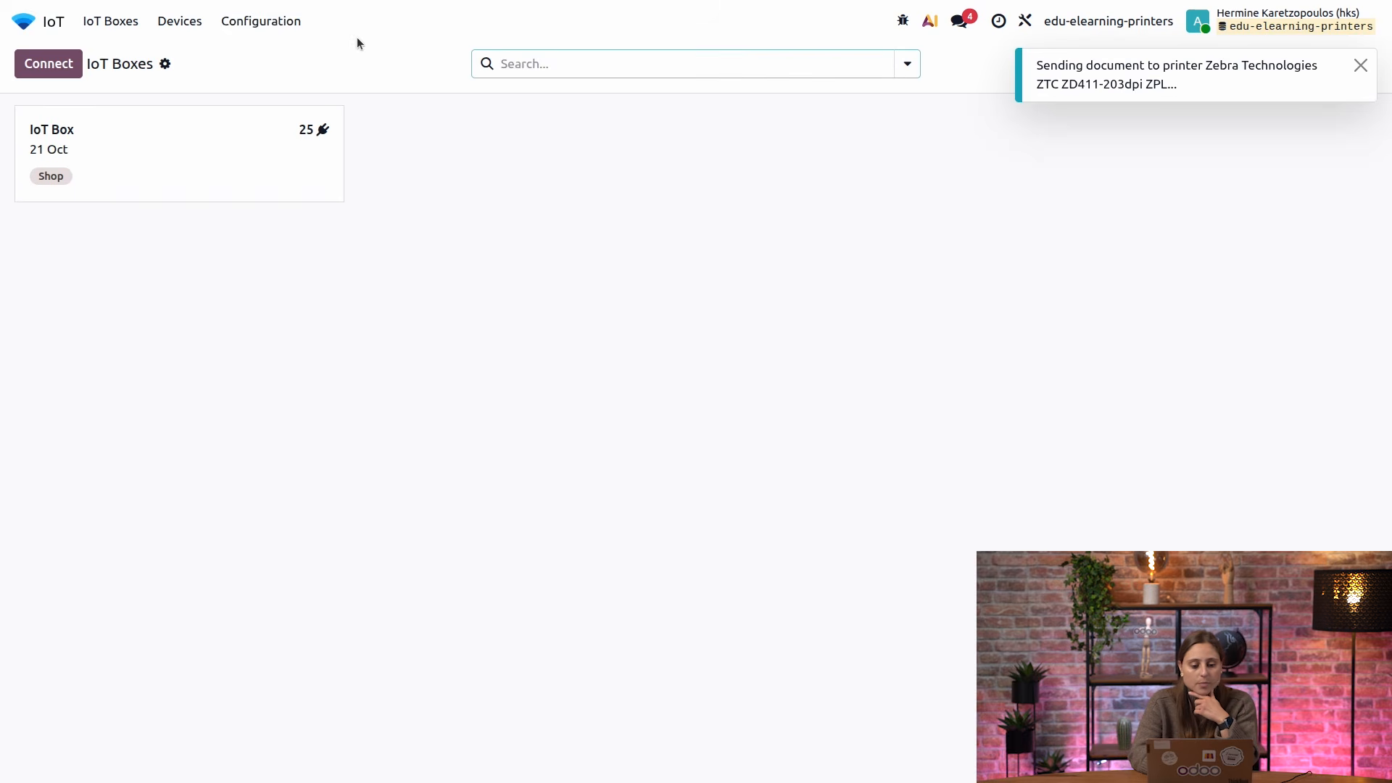
left_click(276, 24)
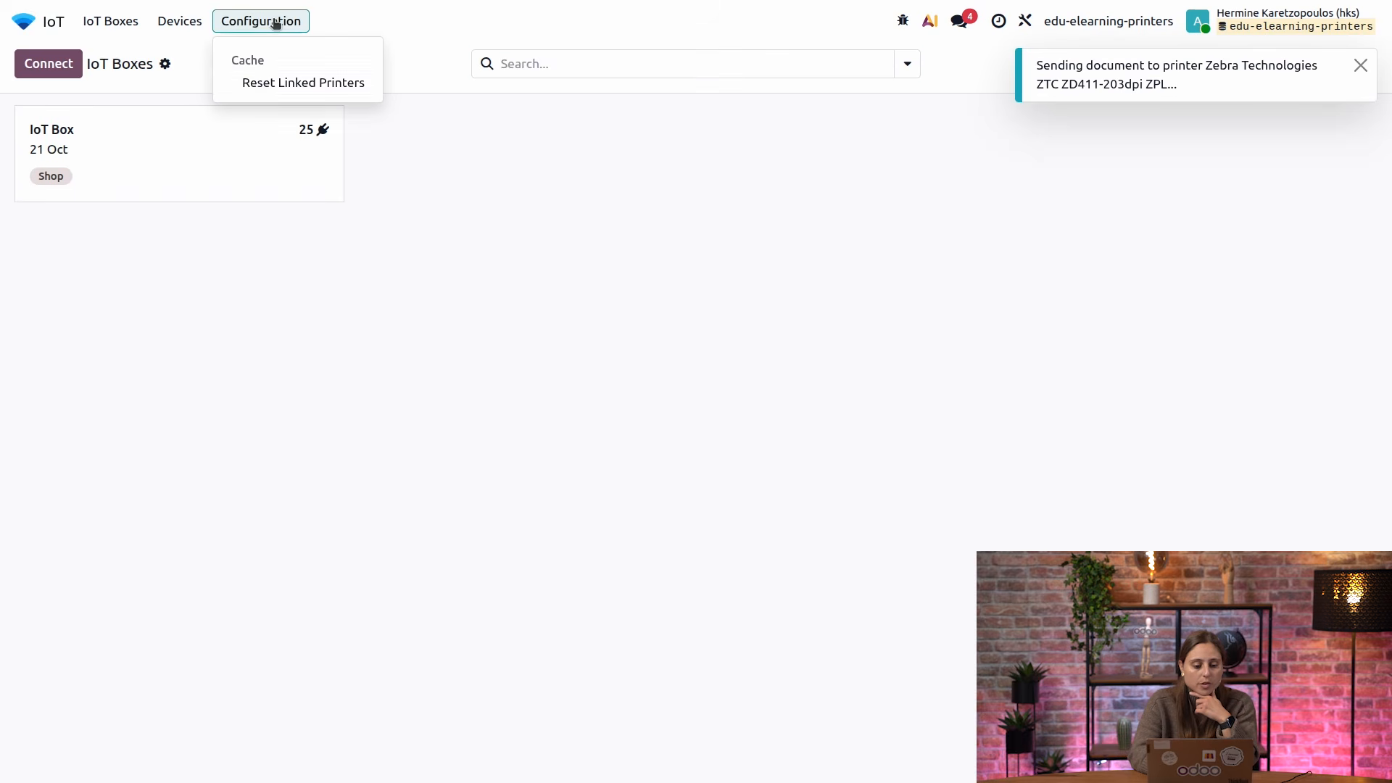
left_click(273, 86)
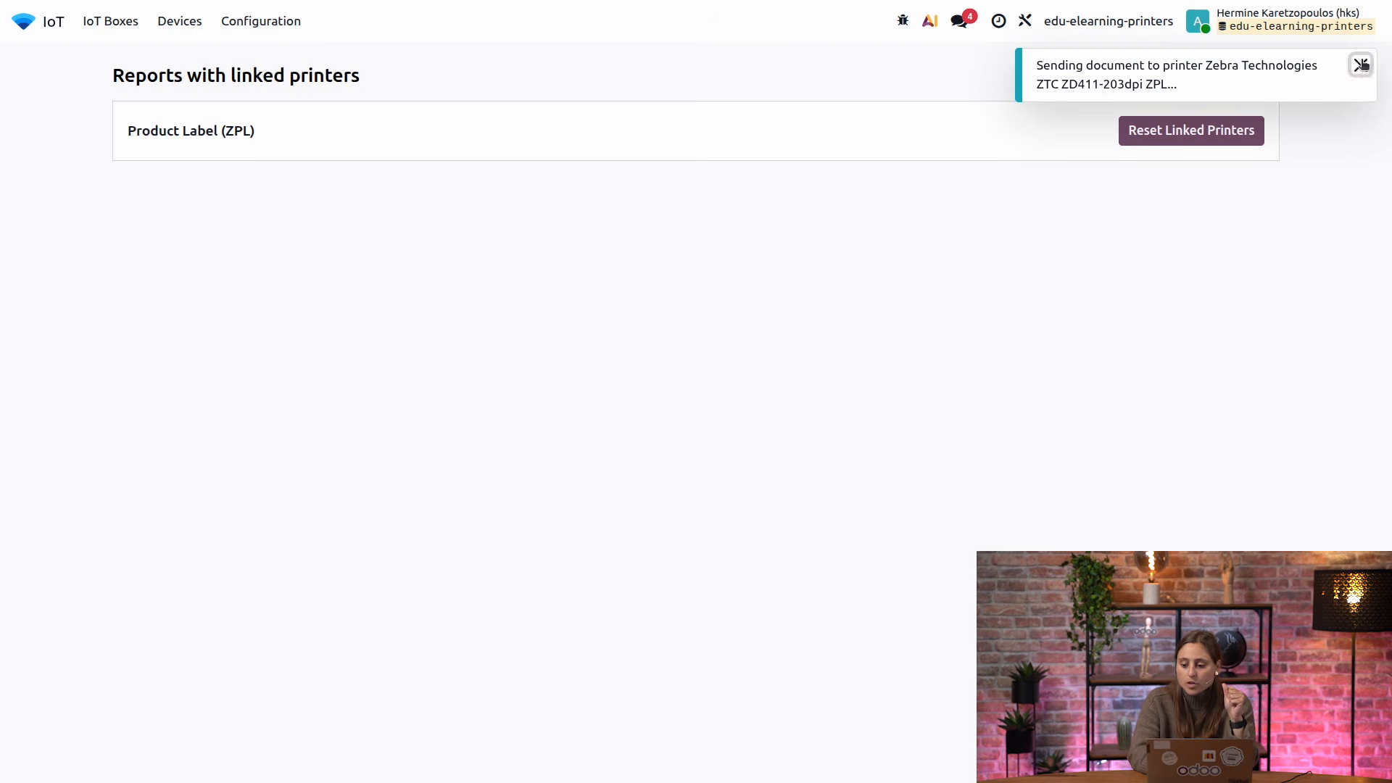
left_click(1361, 65)
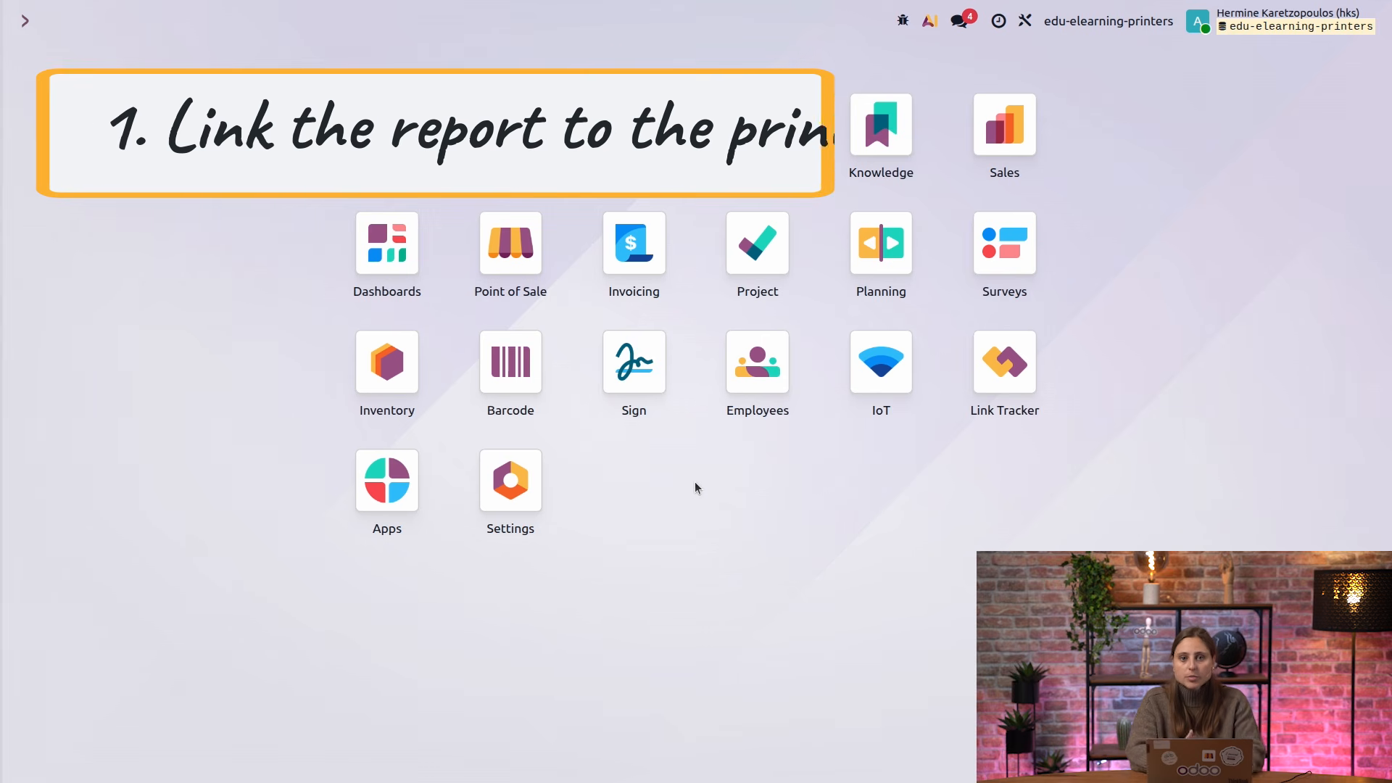
Search the IoT devices for zebra and open the Zebra Technologies ZTC ZD411-203dpi ZPL printer
left_click(896, 392)
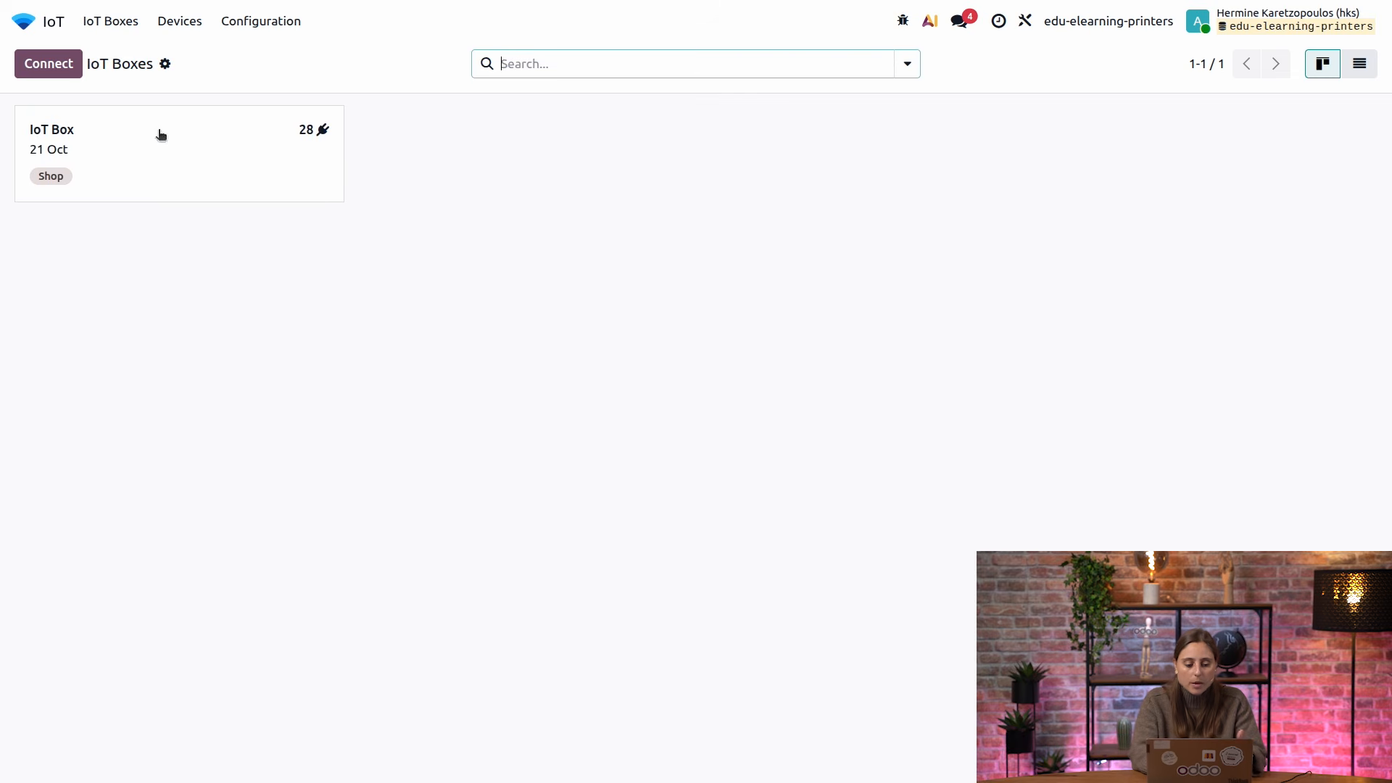
left_click(178, 20)
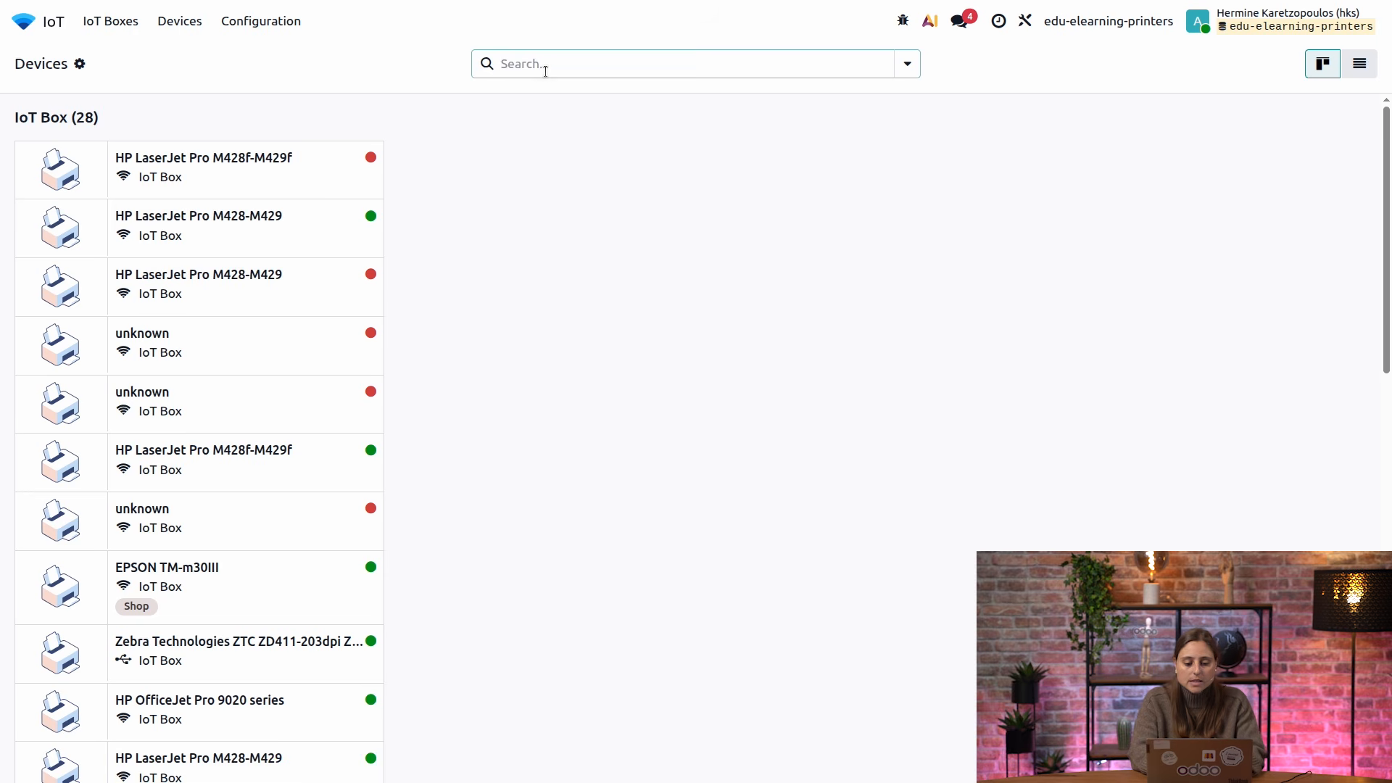
type("zebra")
key("Return")
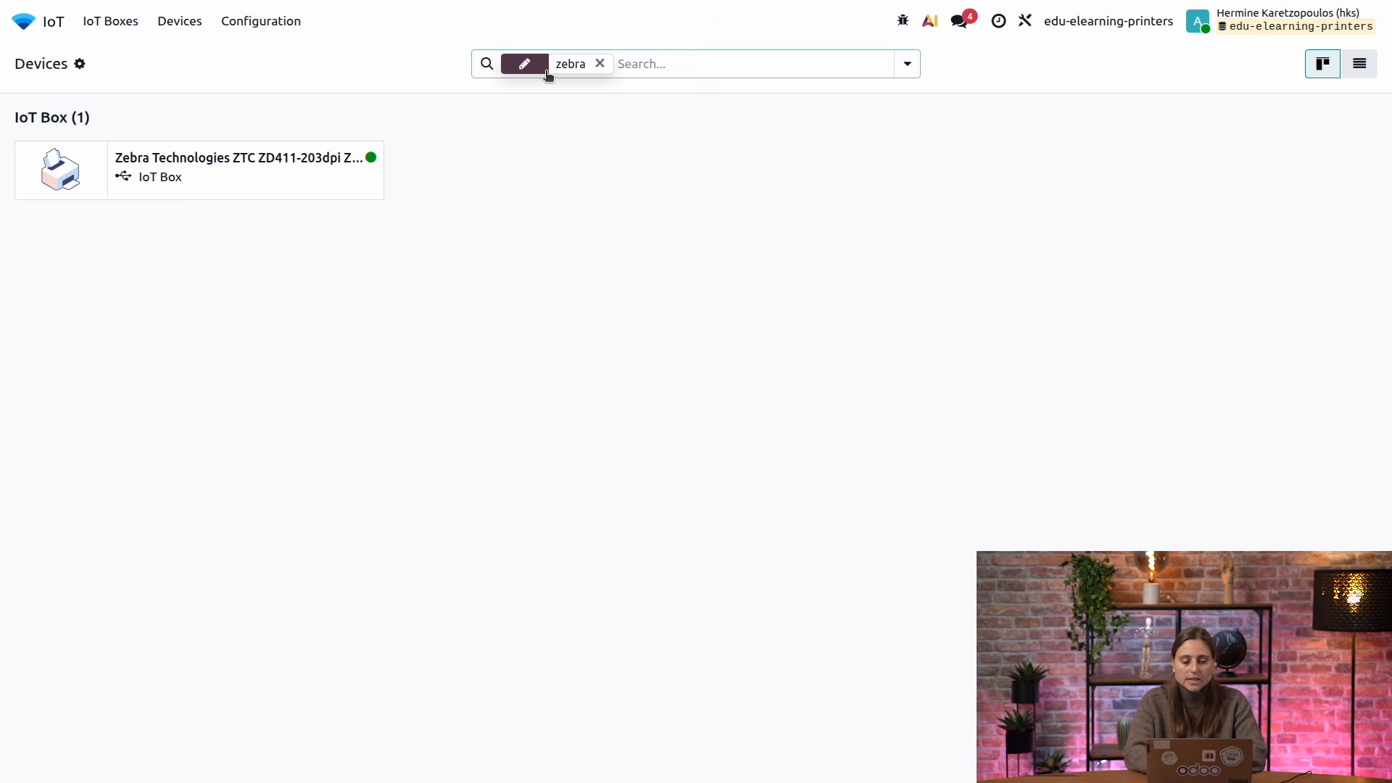
left_click(298, 159)
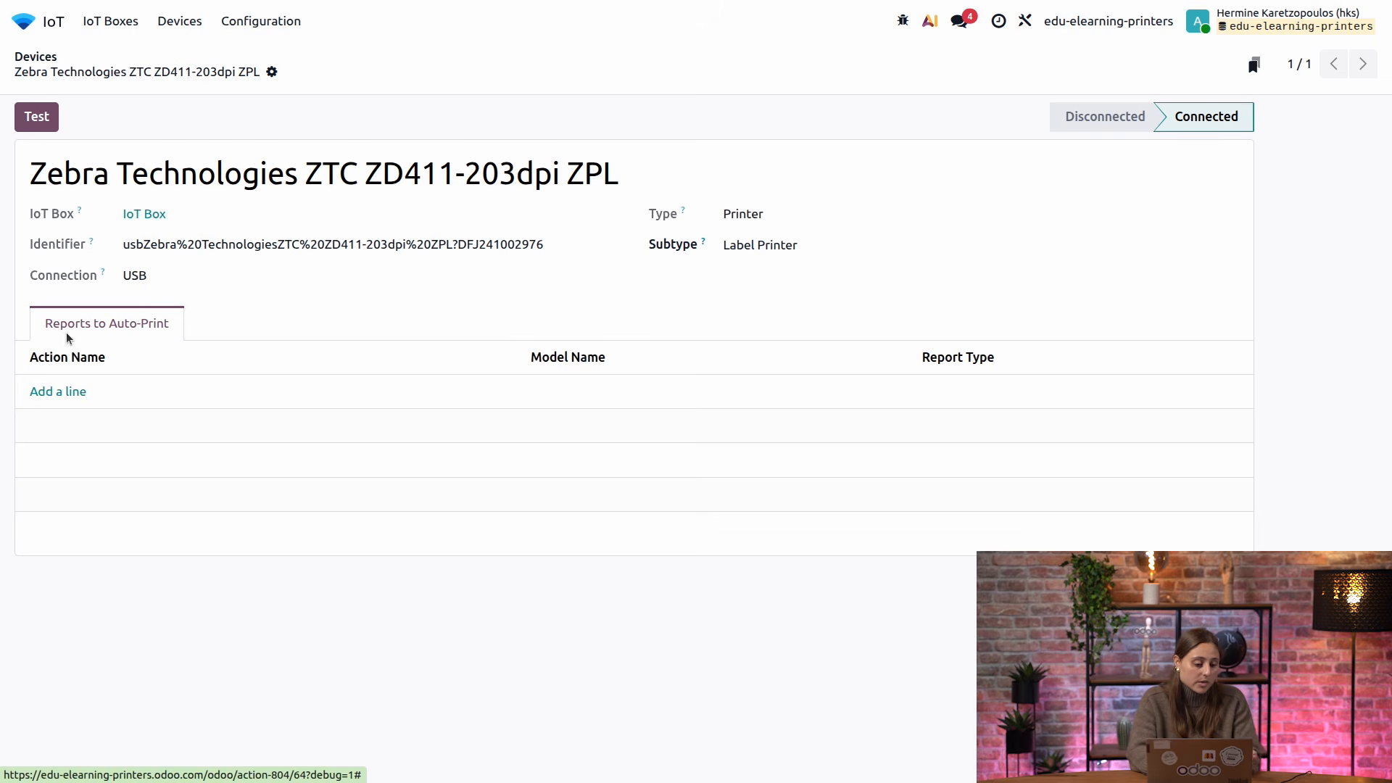
Add the Product Label (ZPL) report to the Zebra printer's reports to auto-print, filtering the available reports by product
left_click(64, 392)
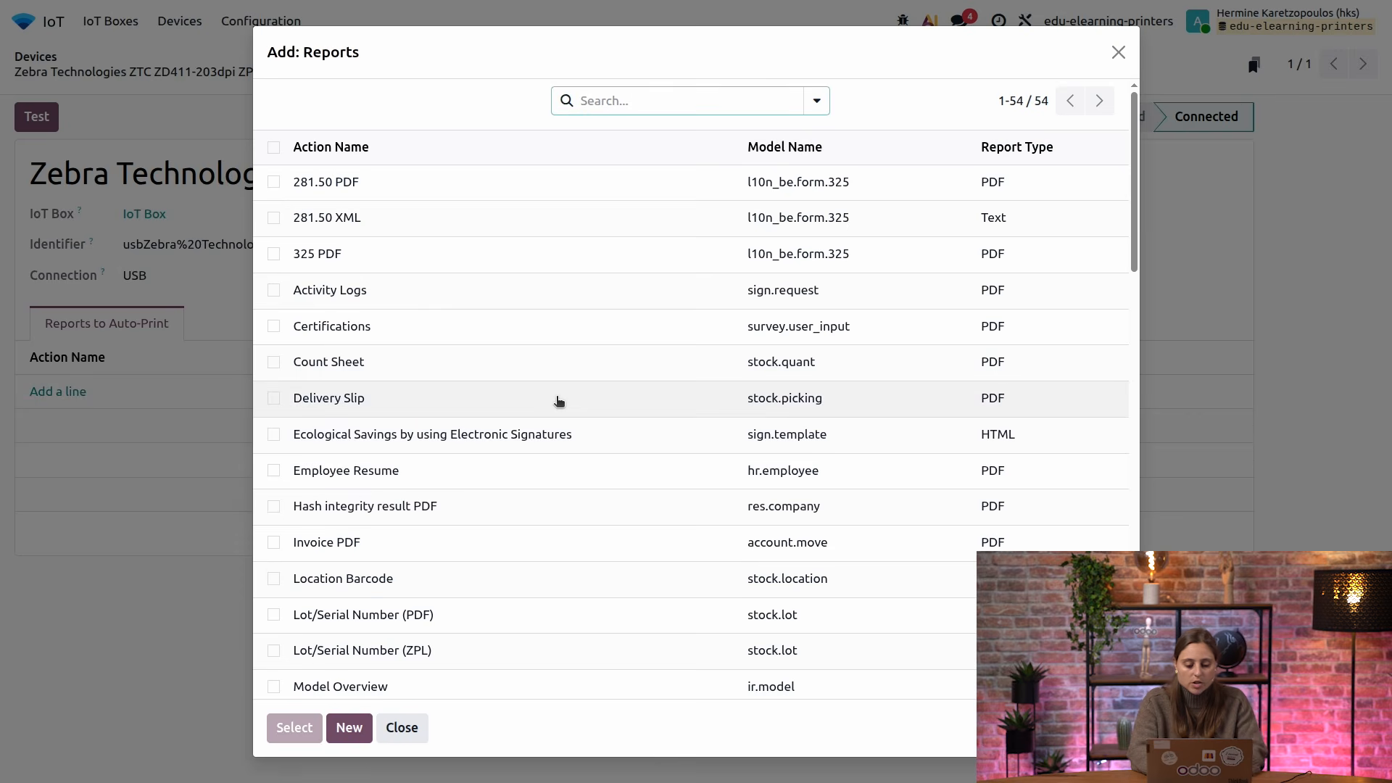
type("product")
key("Return")
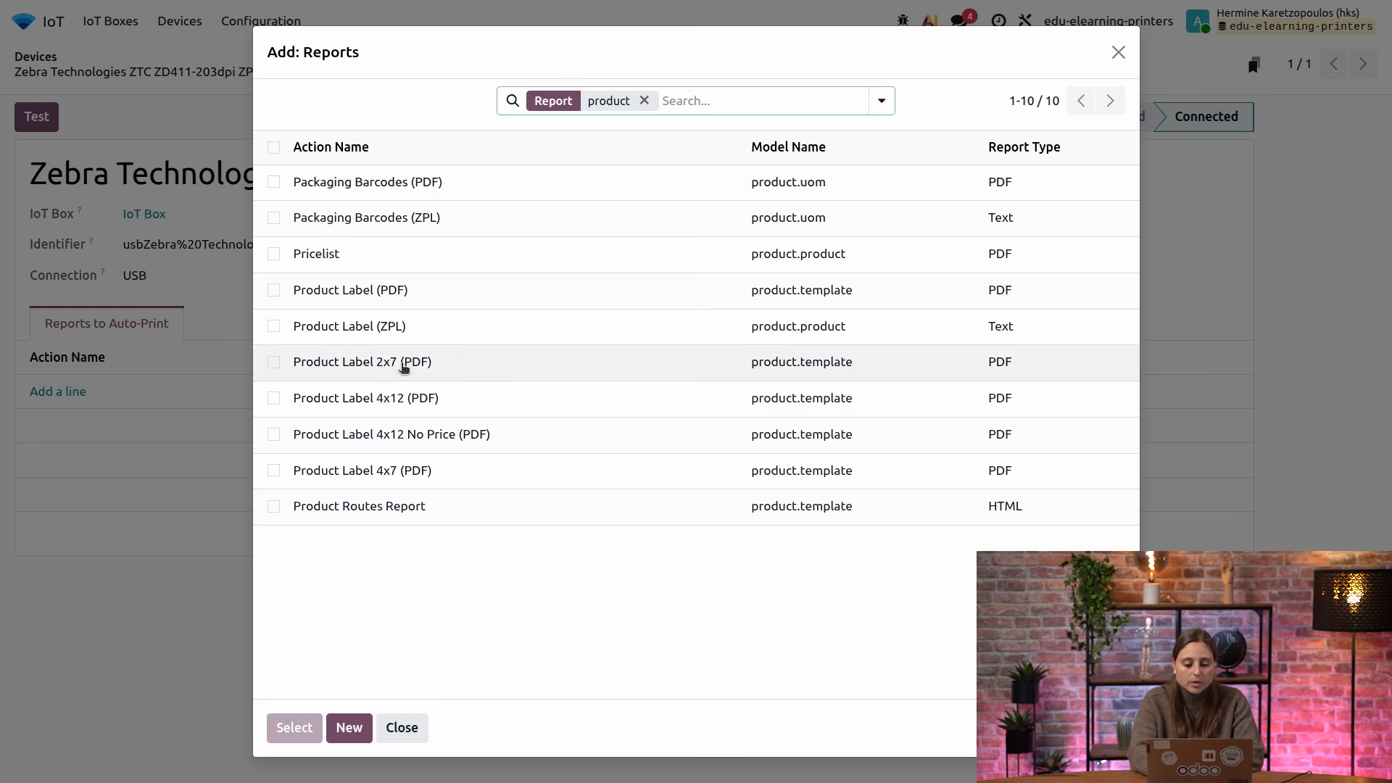
left_click(275, 326)
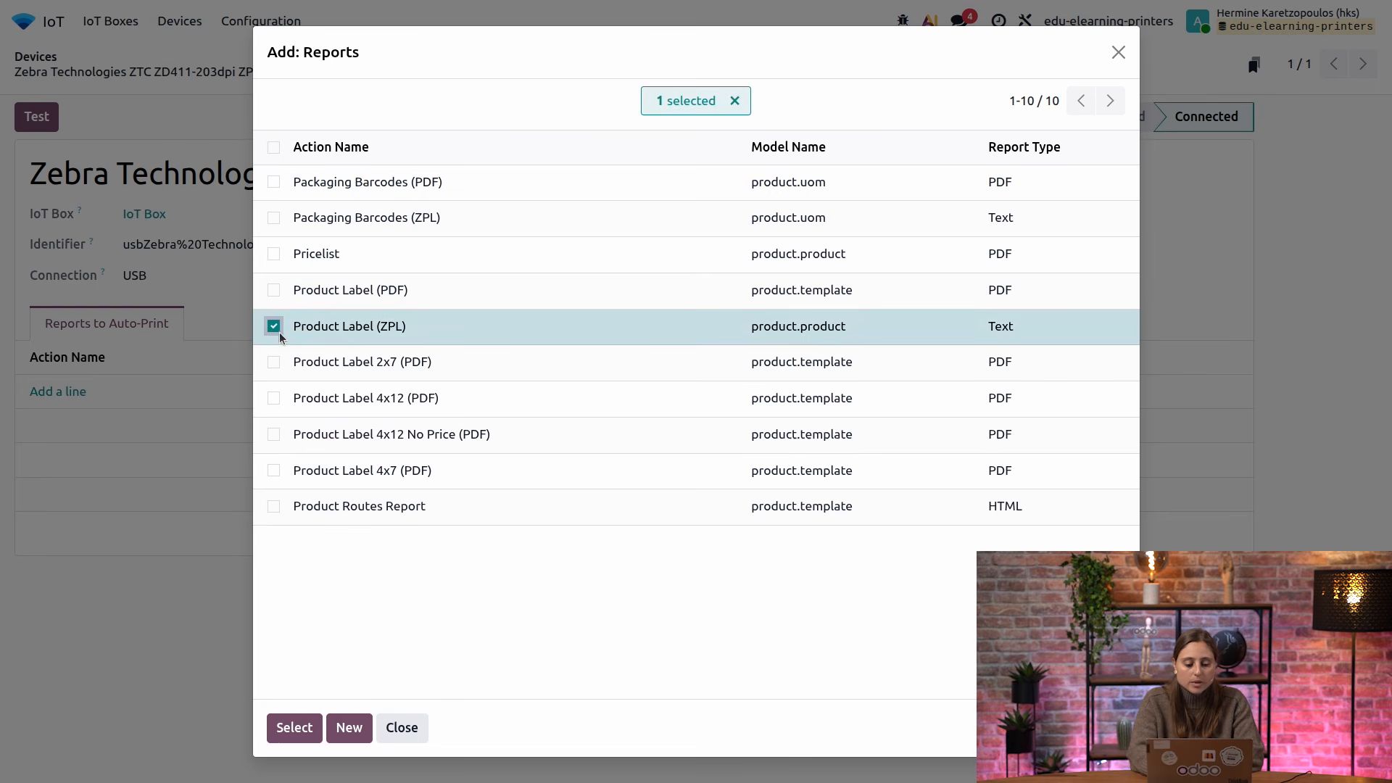
left_click(294, 728)
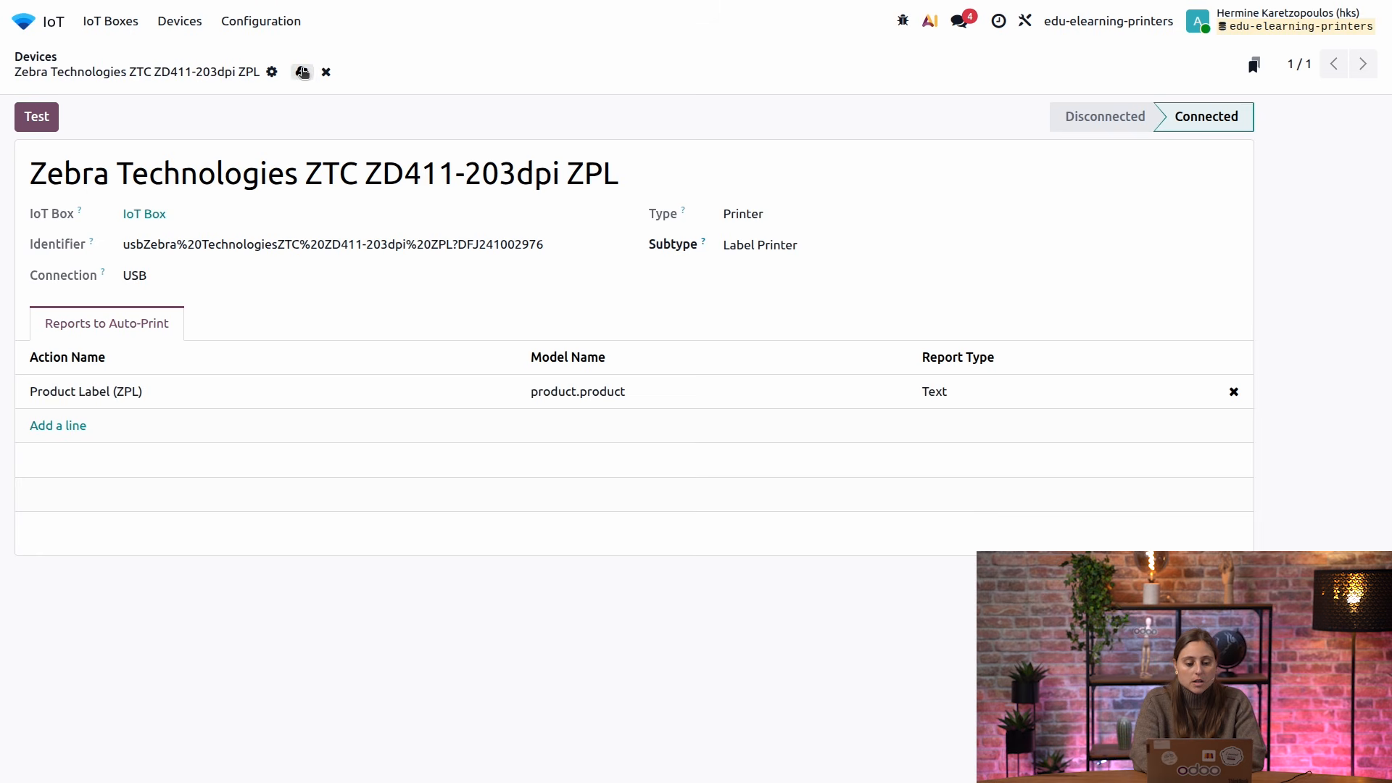
Go to the Inventory operations types and open the Receipts operation type
left_click(32, 24)
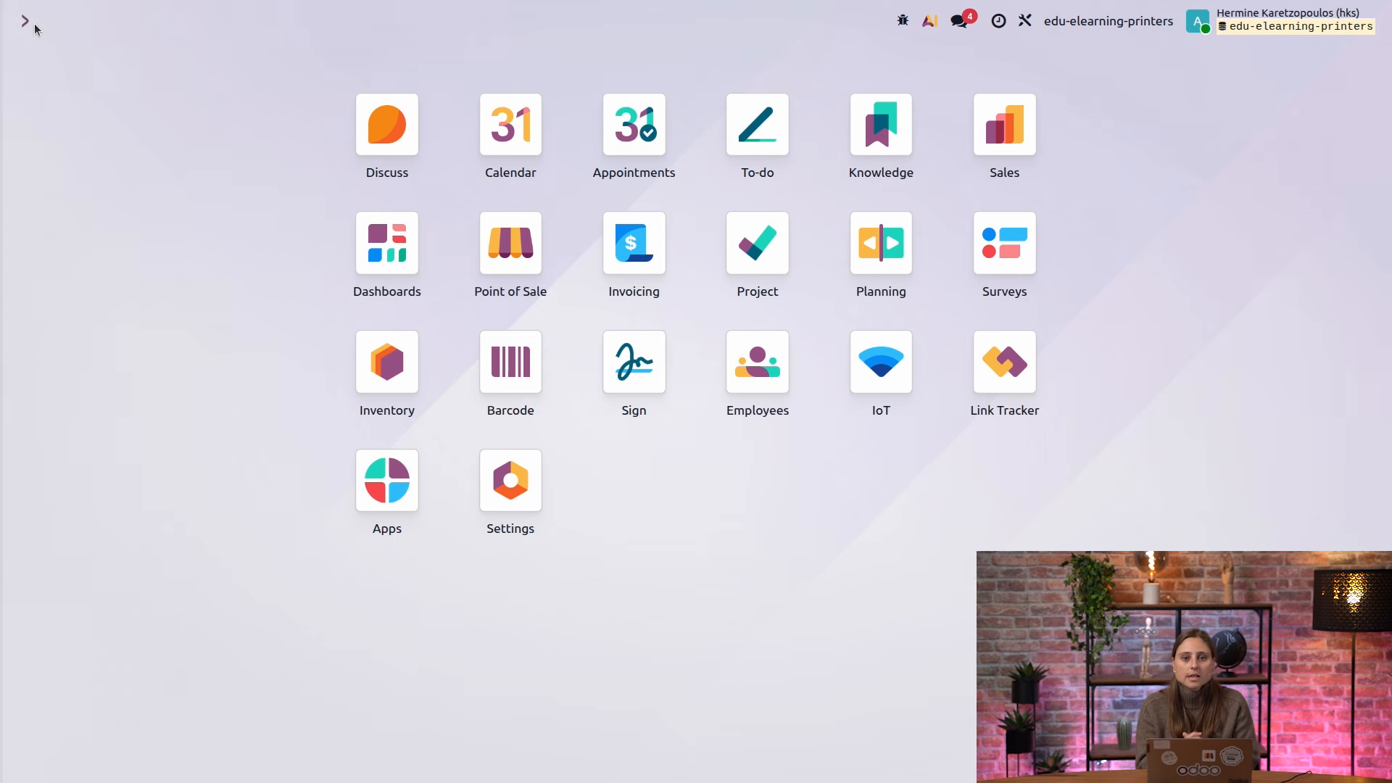
key("ctrl+k")
type("/opera")
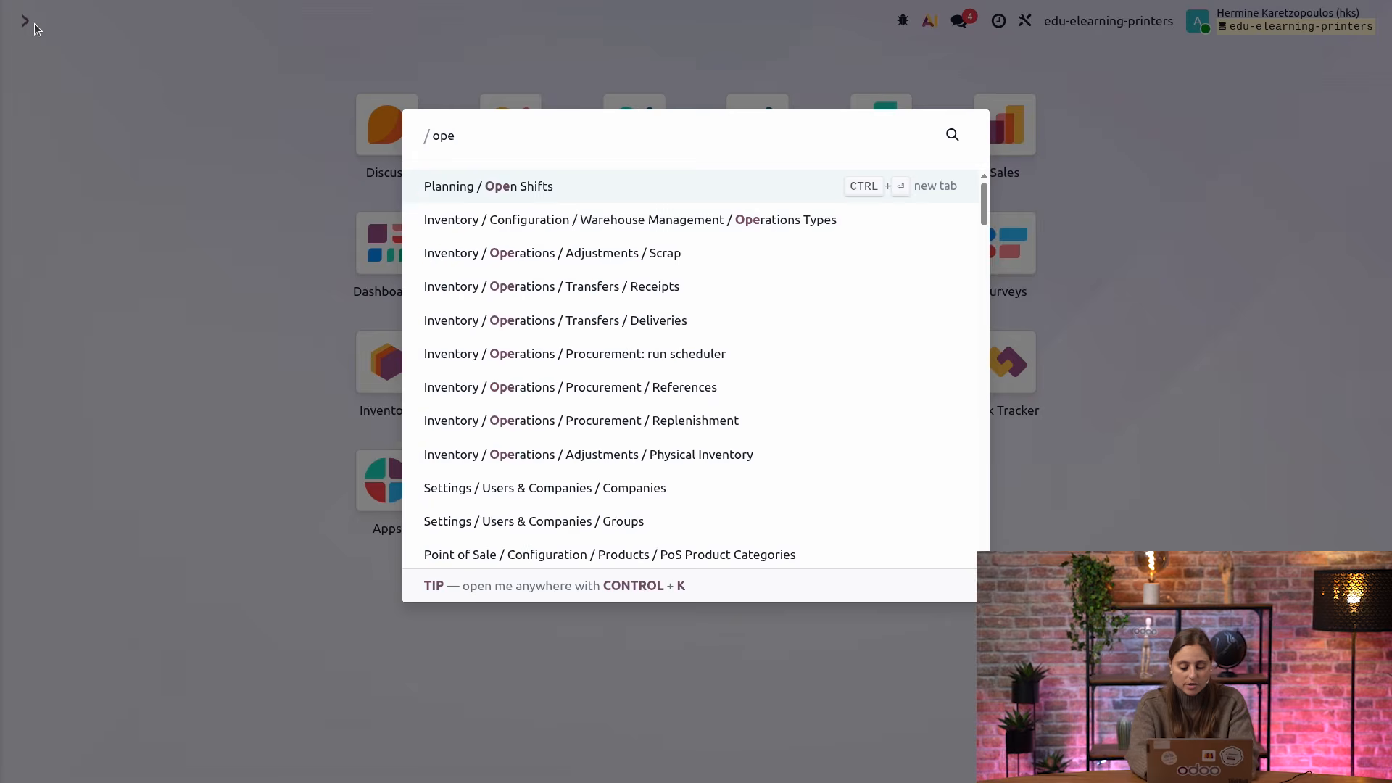
key("Return")
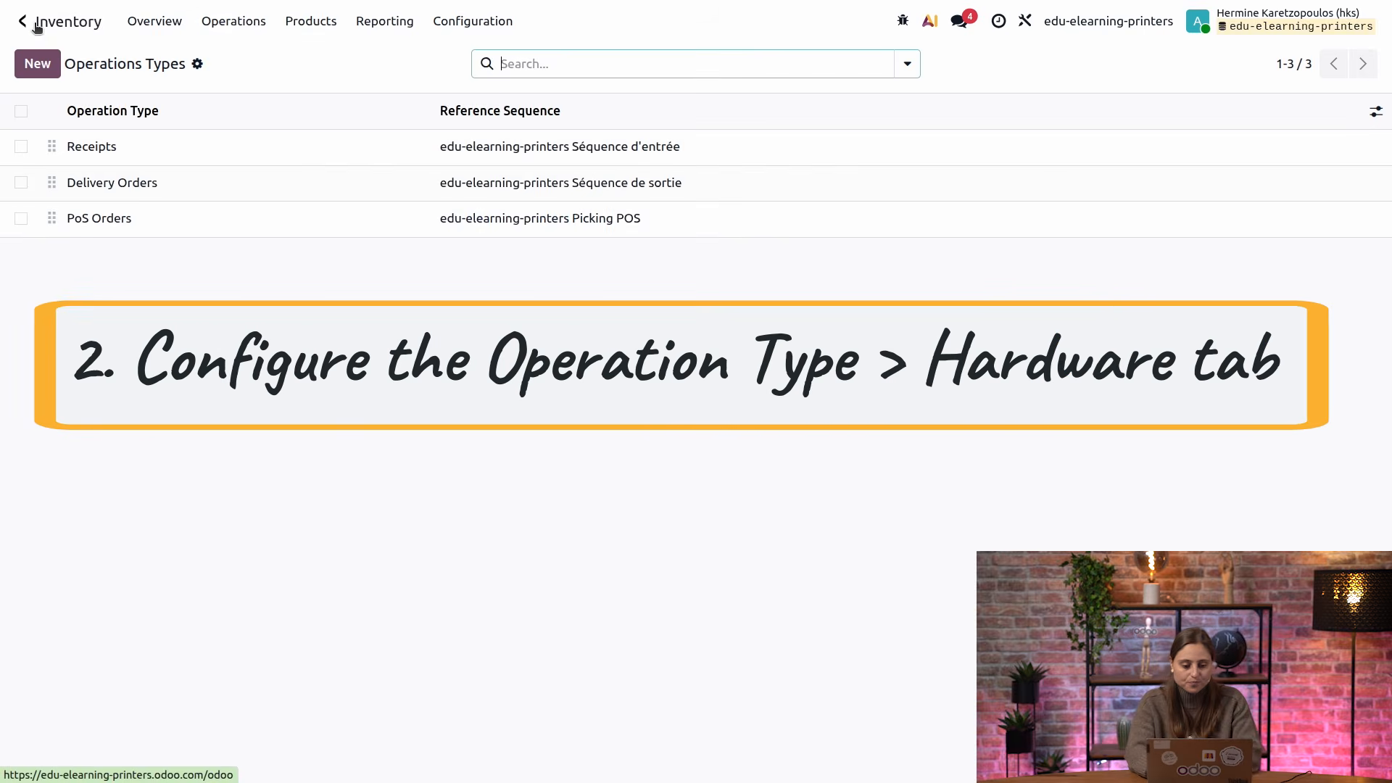
left_click(167, 151)
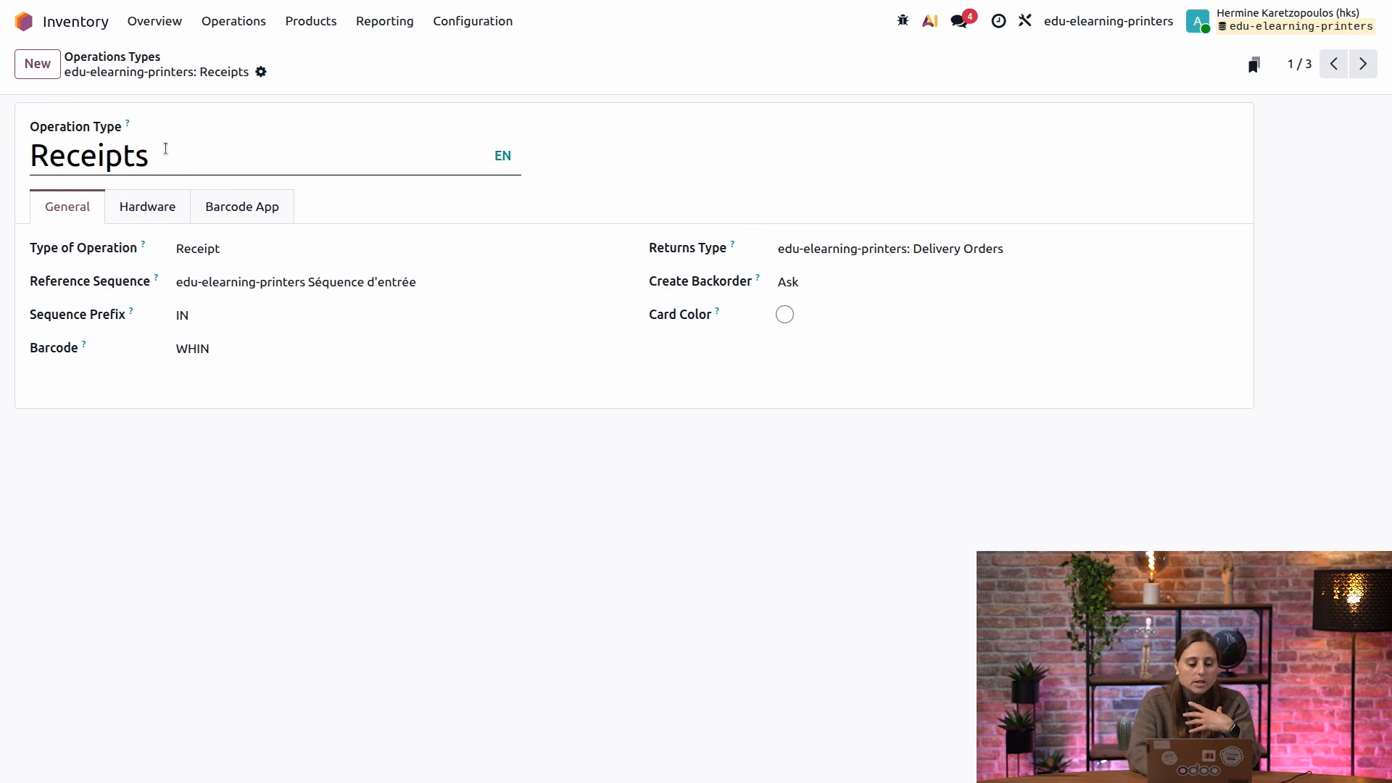
Enable printing product labels on validation for Receipts, keeping the ZPL Labels format, and save the operation type
left_click(143, 224)
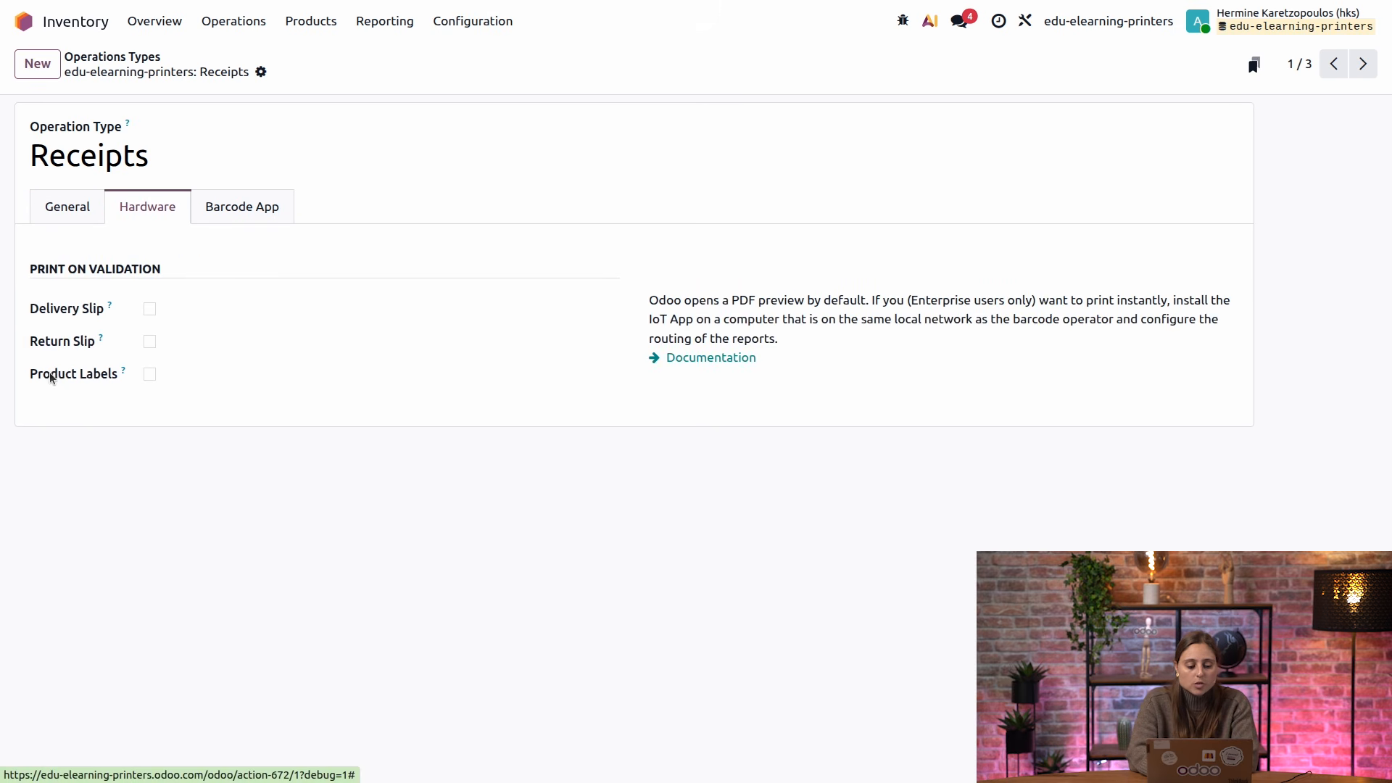
left_click(150, 374)
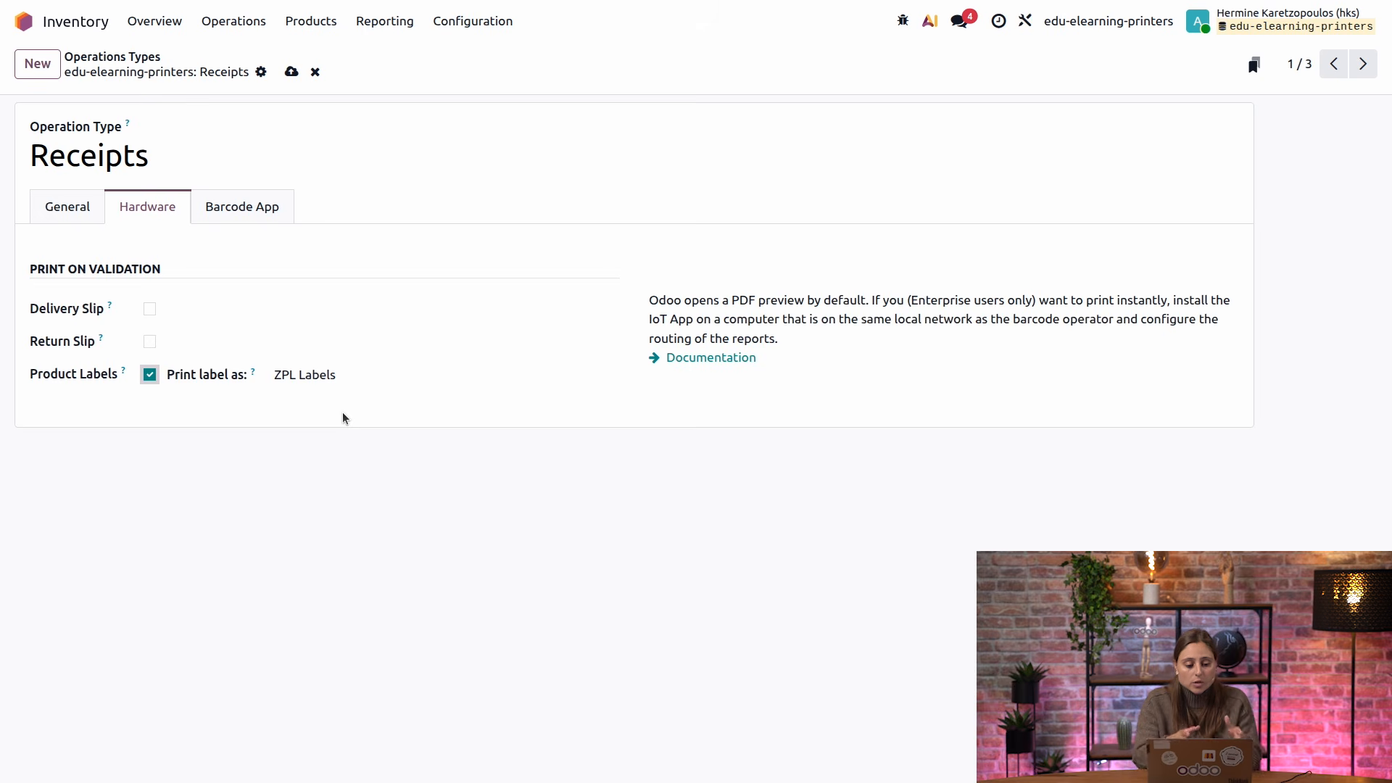
left_click(291, 72)
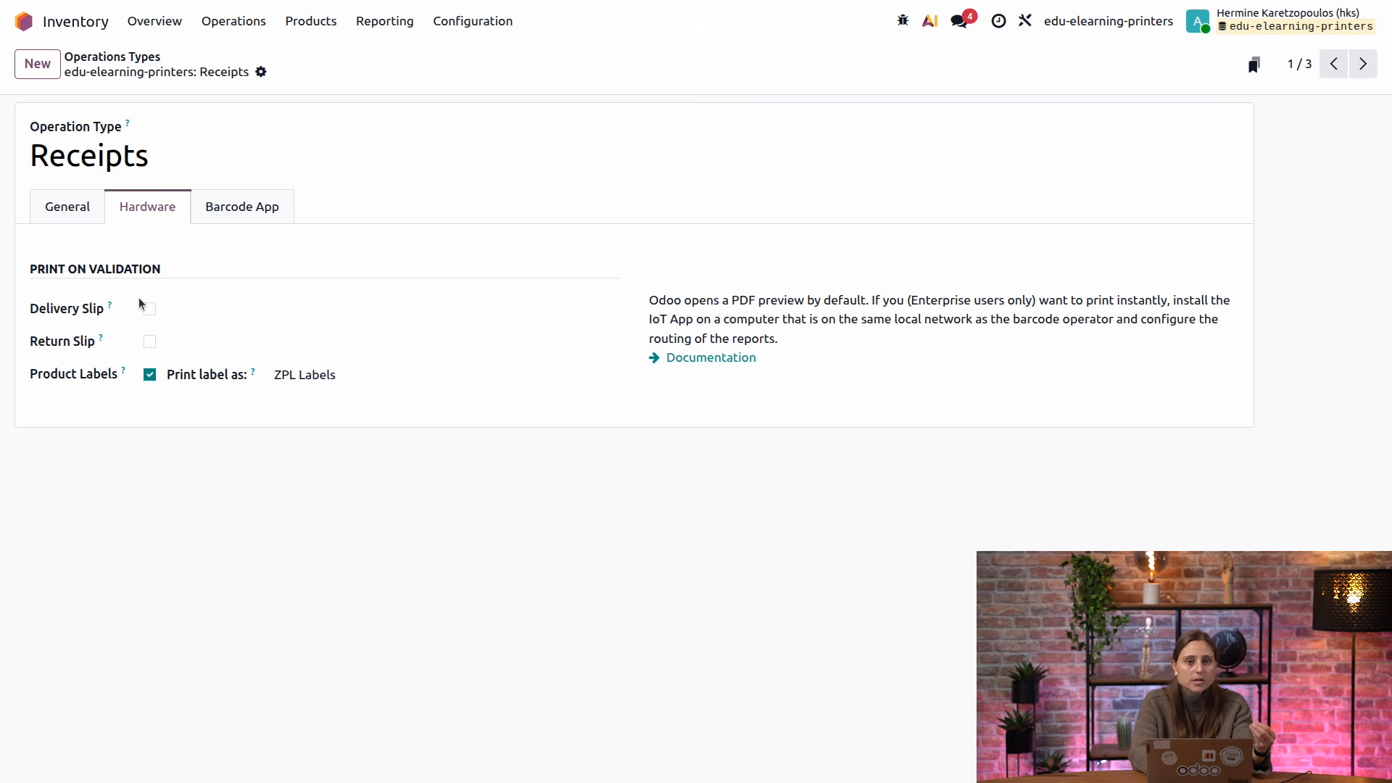
Go to the Inventory receipts and duplicate receipt WH/IN/00003
left_click(29, 21)
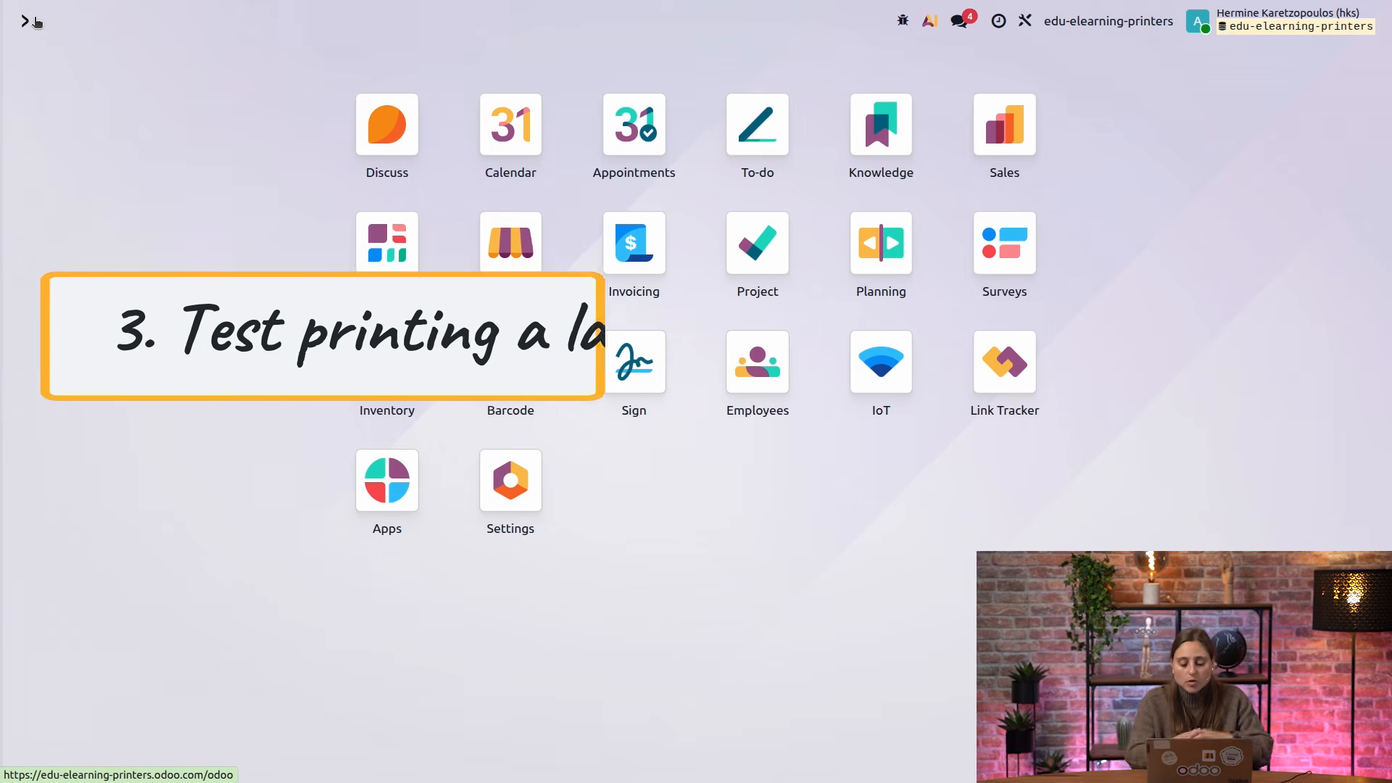
type("recei")
key("Return")
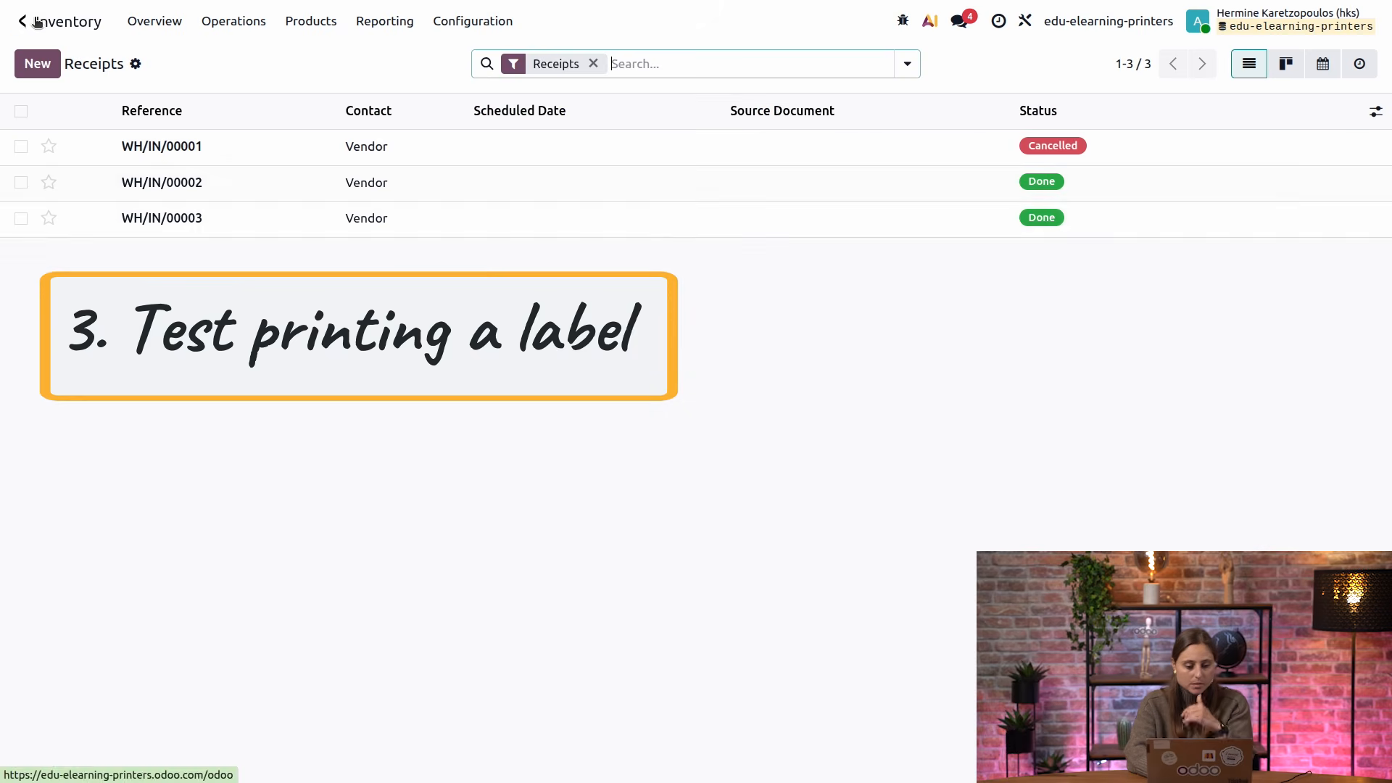
left_click(103, 219)
left_click(154, 72)
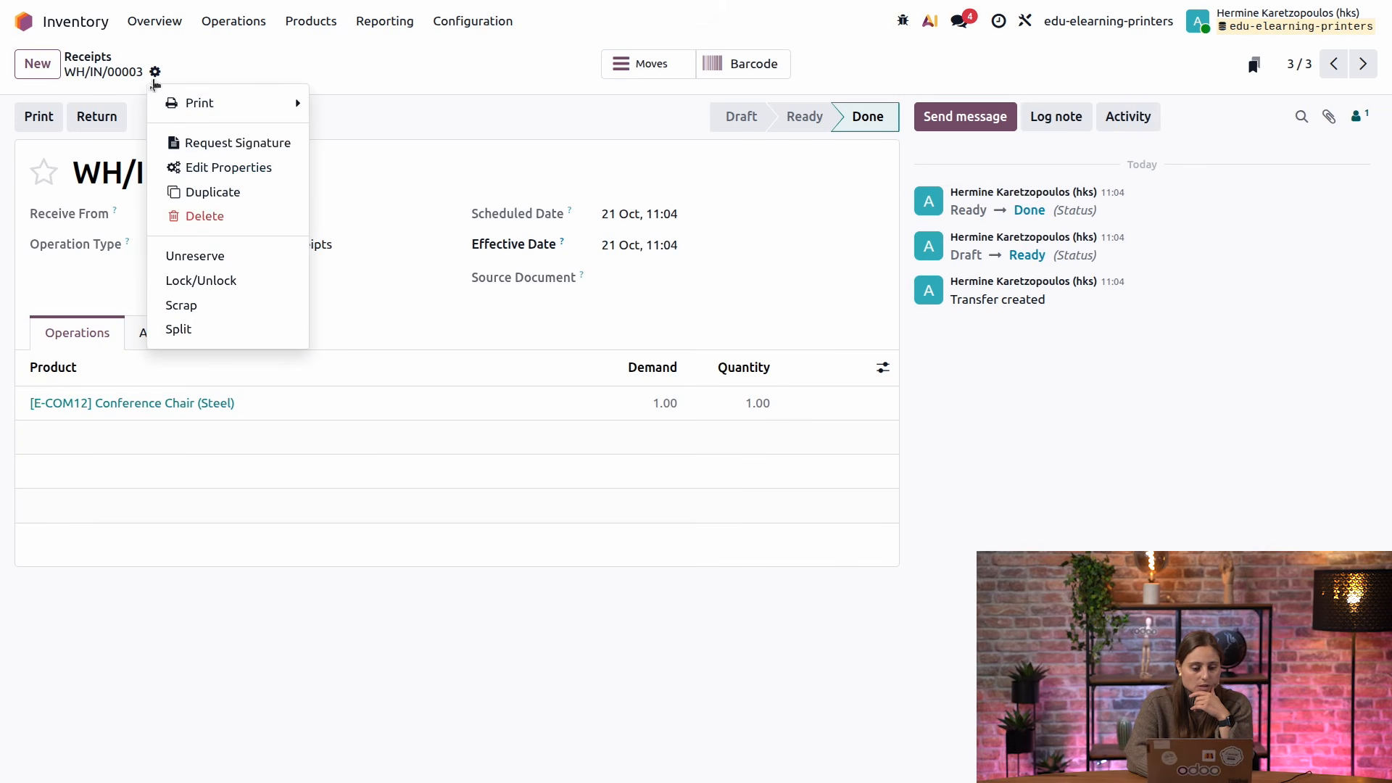
left_click(190, 190)
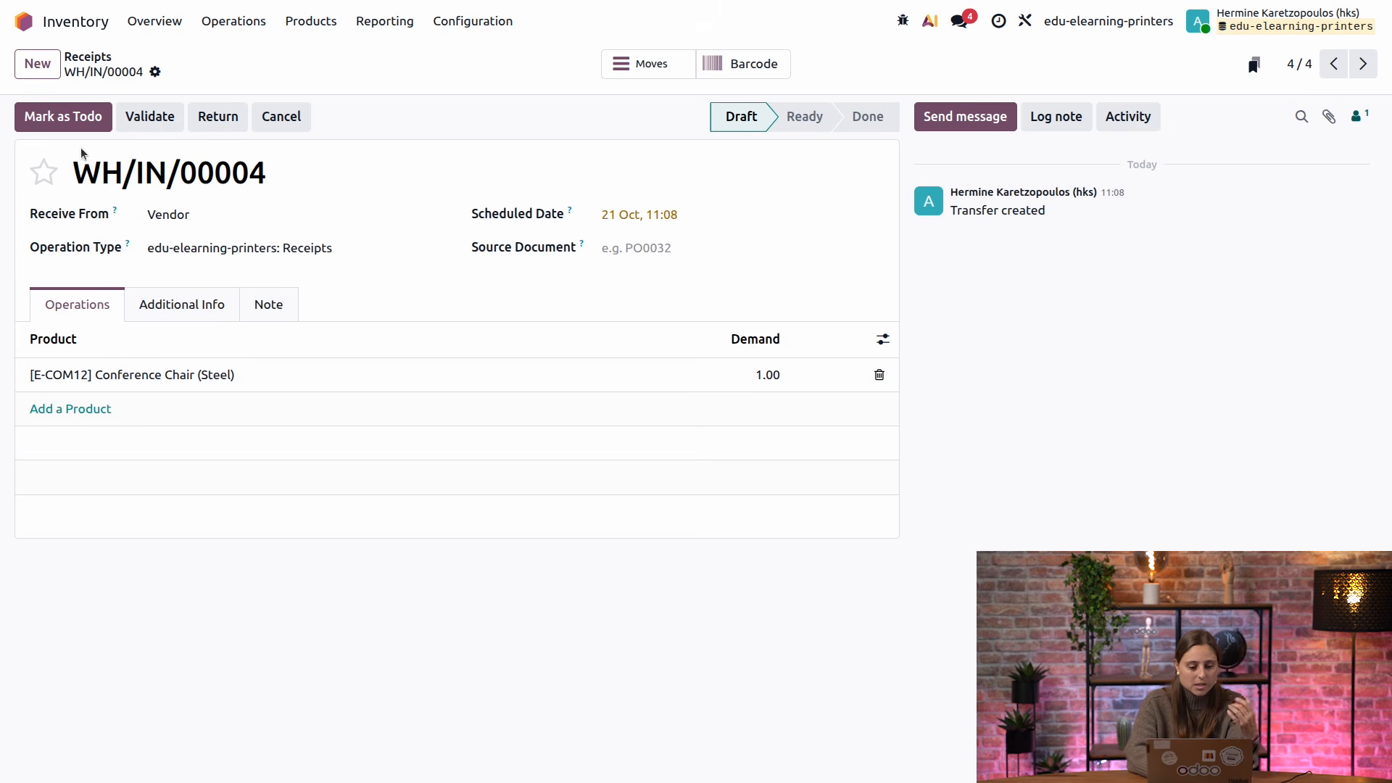
Mark the duplicated receipt as to-do, validate it, and print its product label on the preselected Zebra Technologies printer
left_click(50, 121)
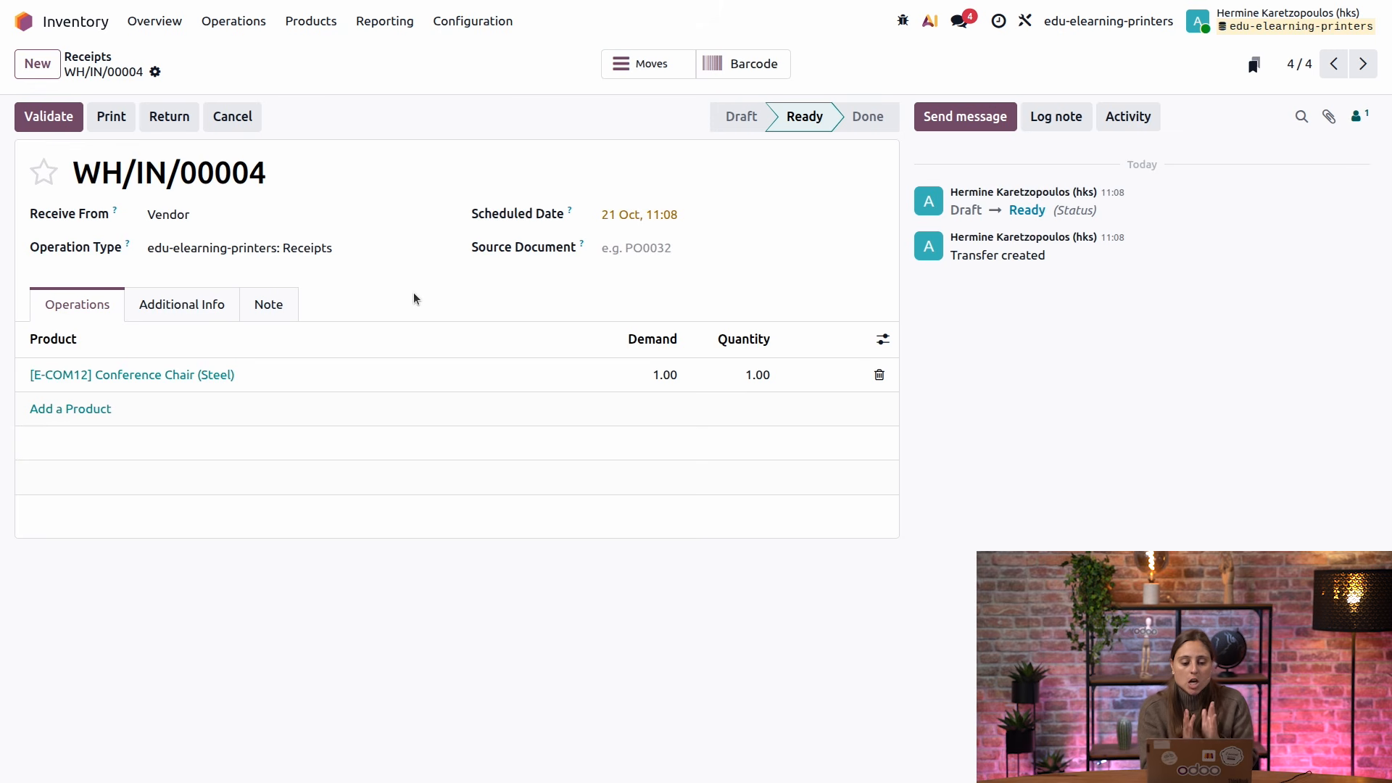
left_click(45, 124)
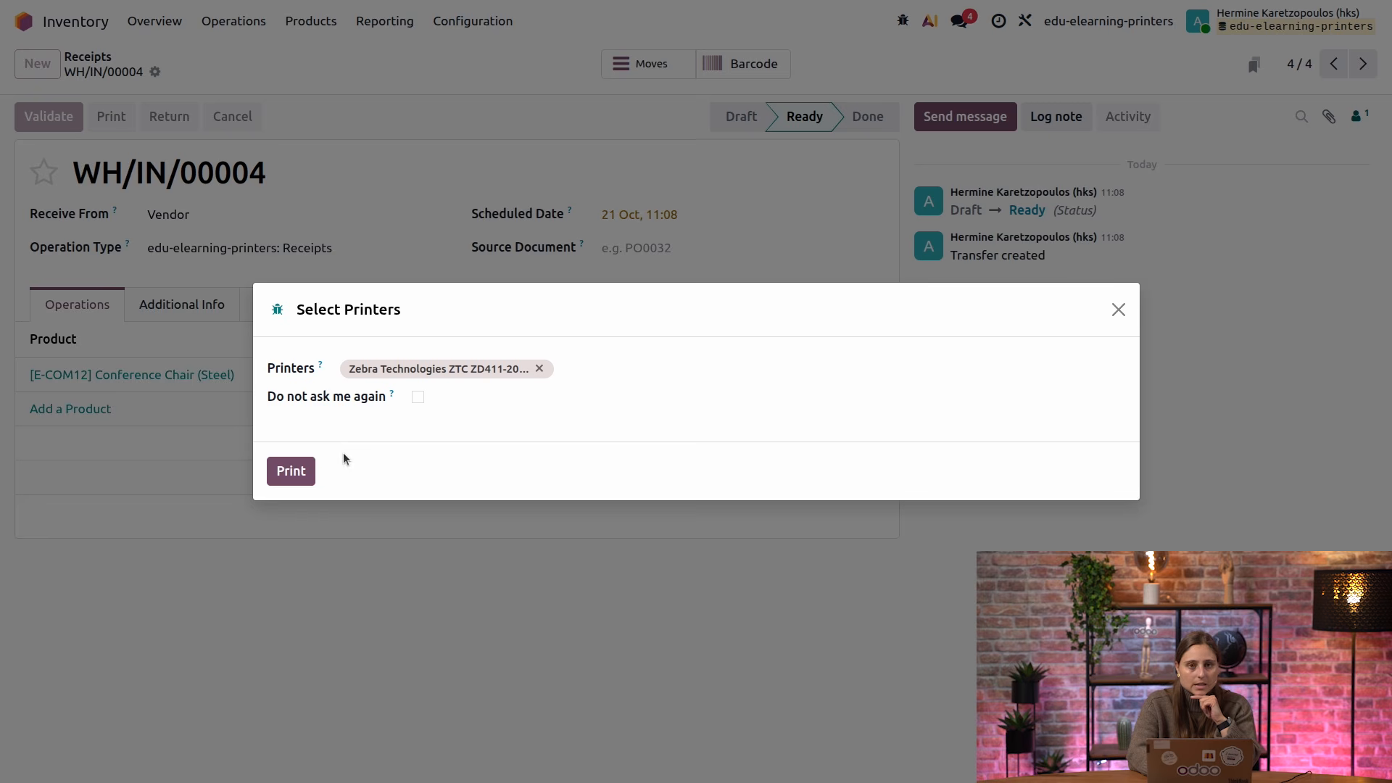
left_click(290, 472)
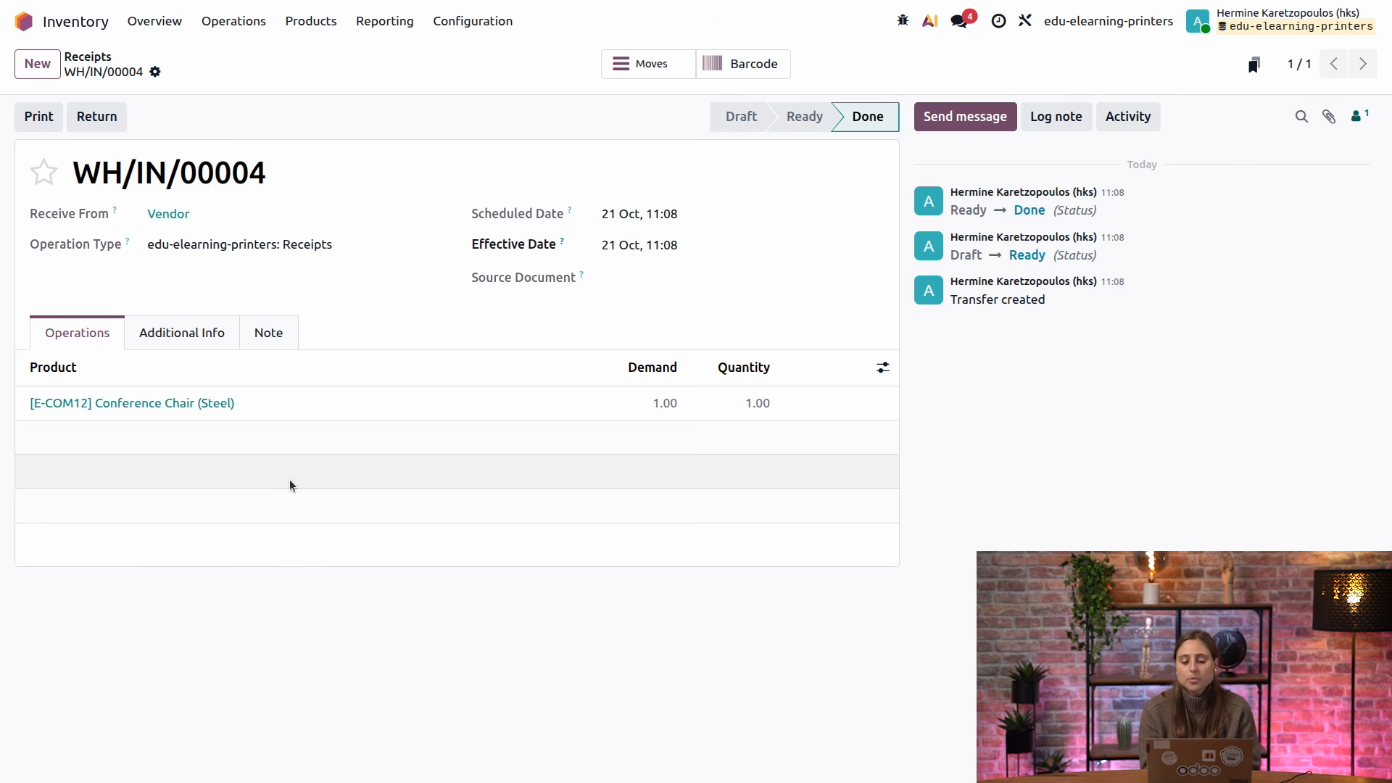
Look up the print options among the validated receipt's actions
left_click(156, 72)
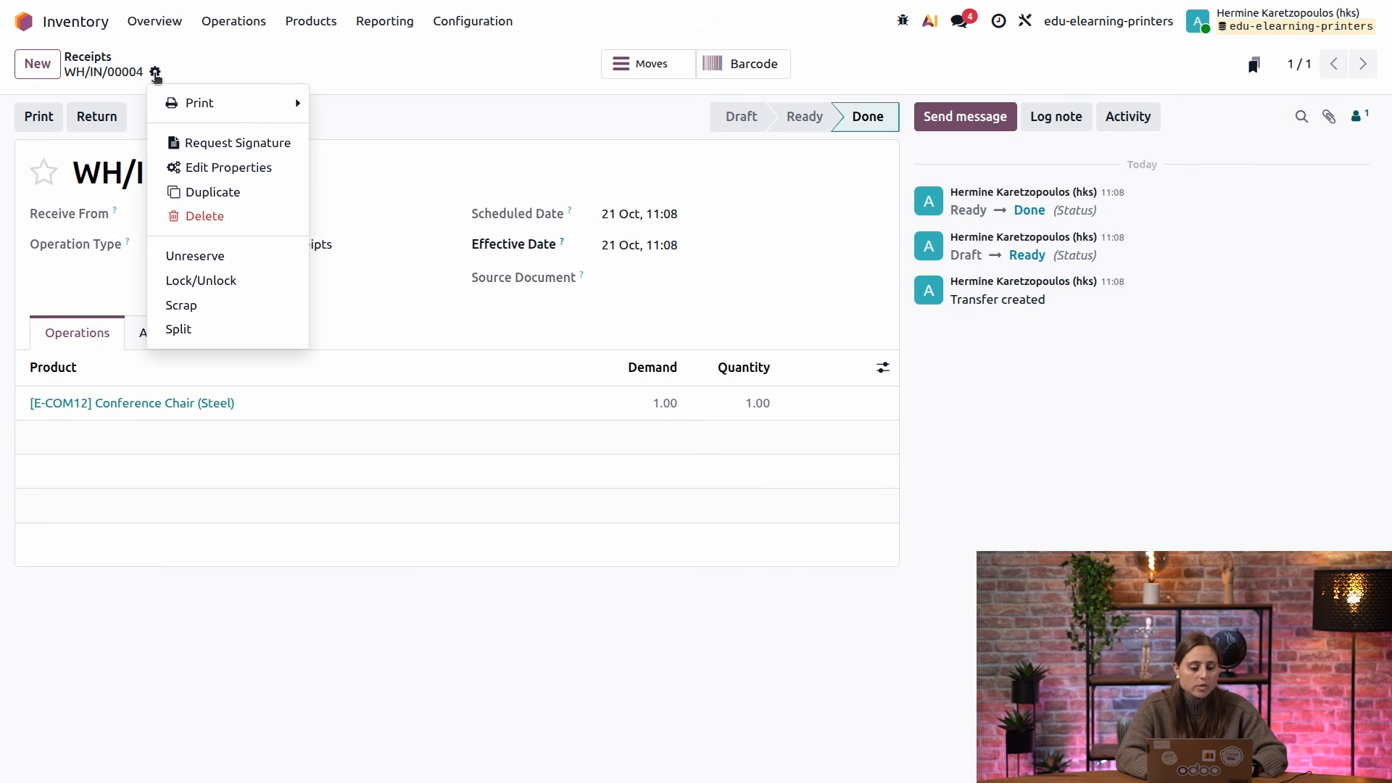
mouse_move(227, 106)
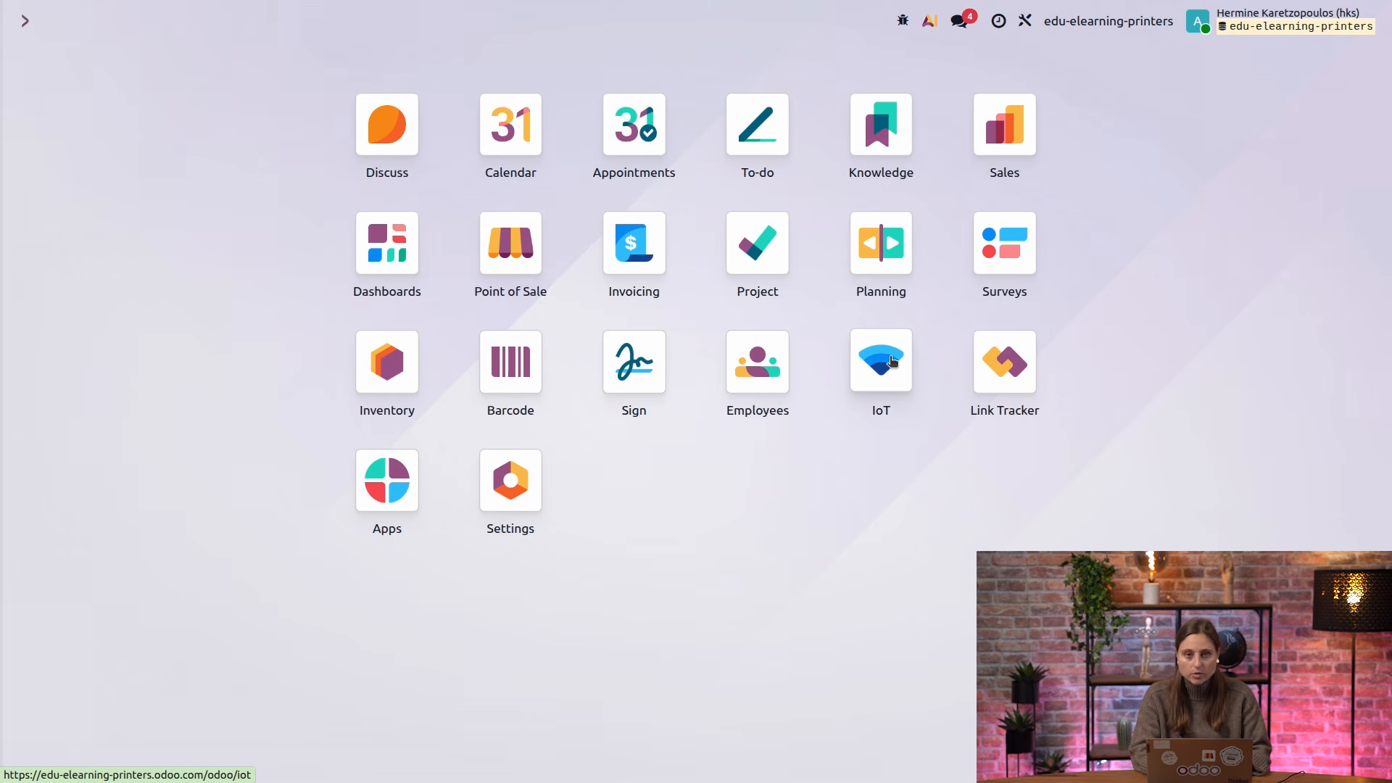
Open the IoT Box's homepage from the IoT app and go to its printer server
left_click(892, 361)
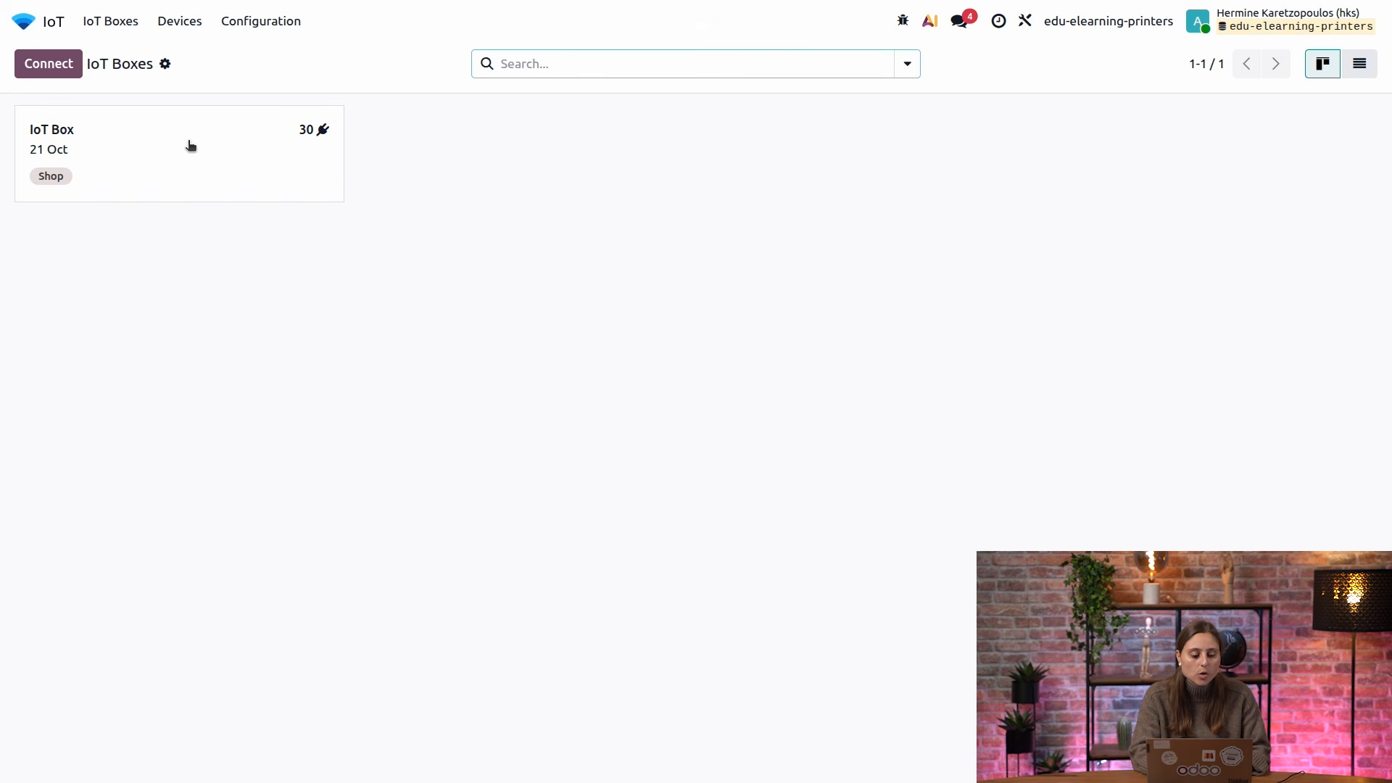
left_click(189, 142)
left_click(88, 124)
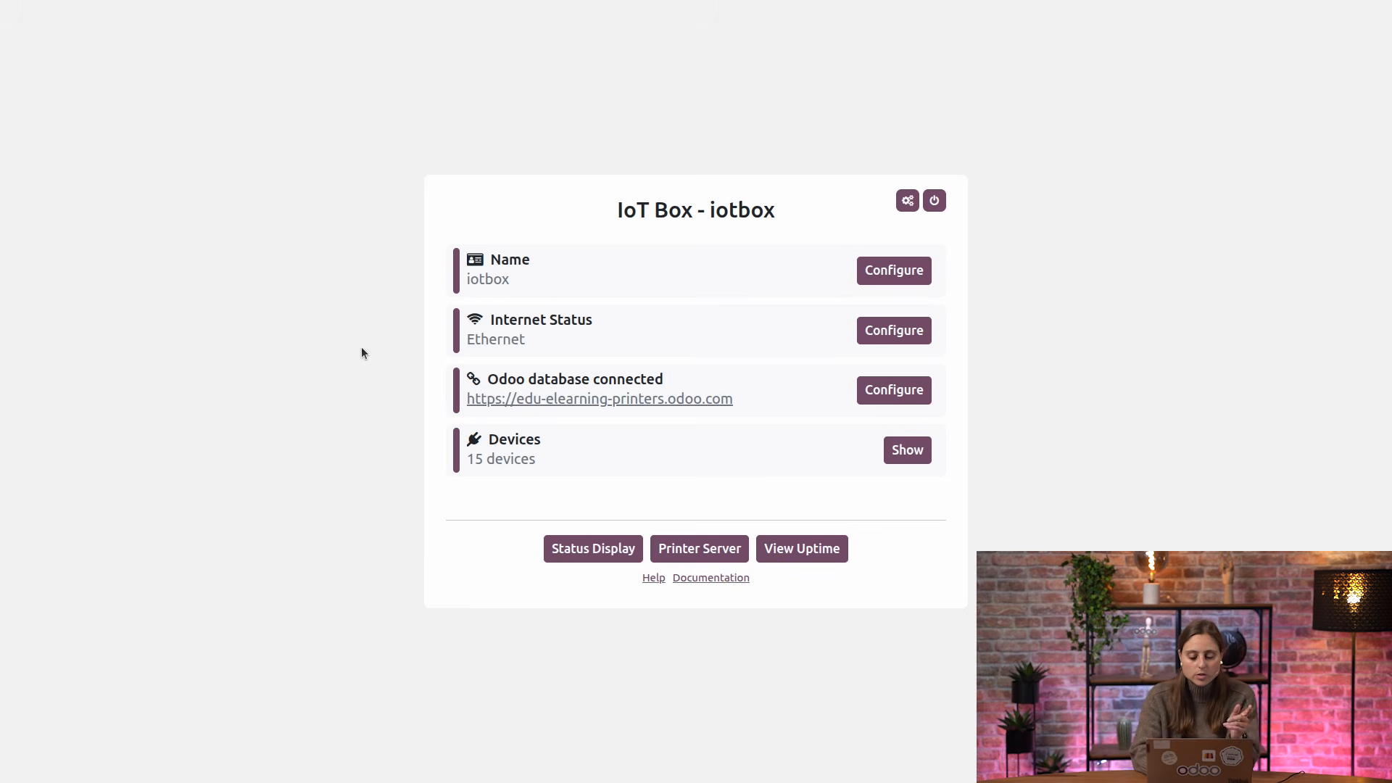
left_click(685, 549)
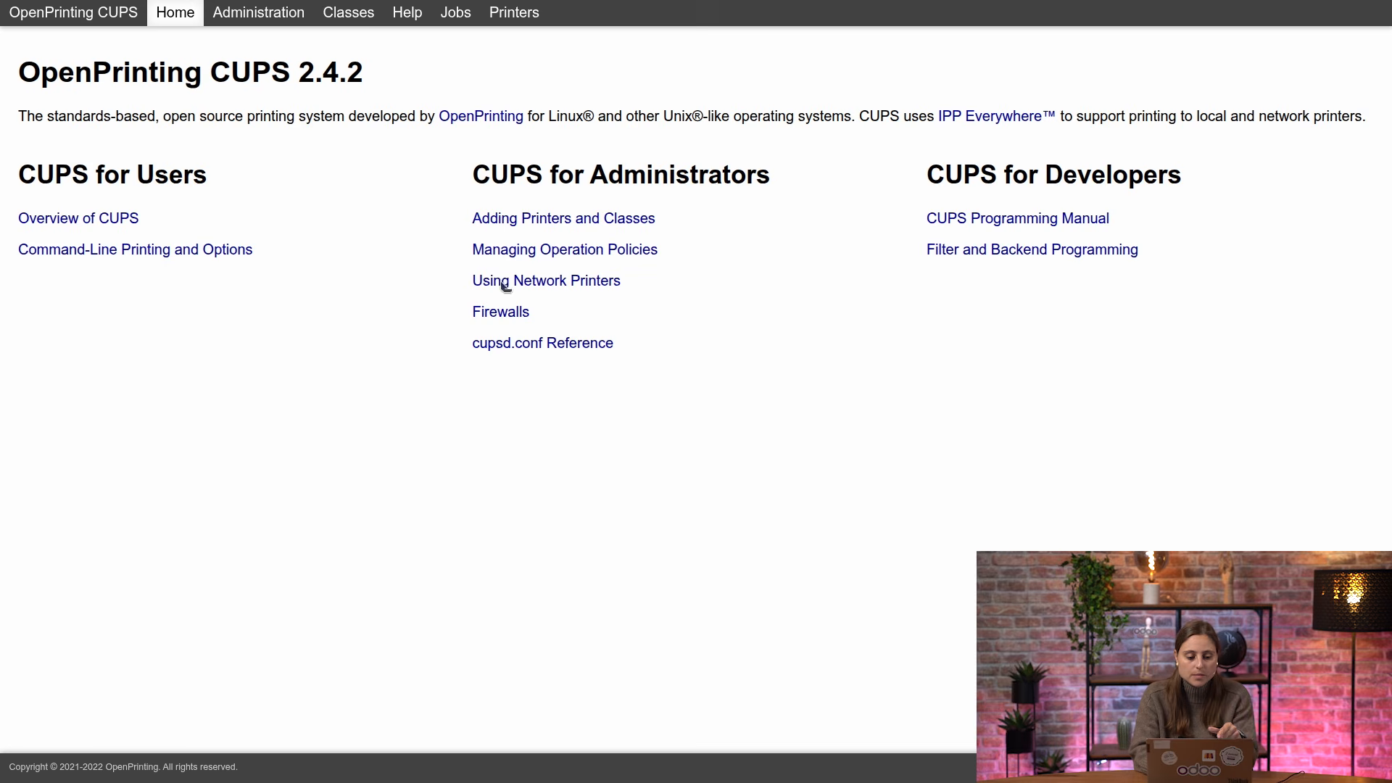
Start adding the local Zebra Technologies ZTC ZD411-203dpi ZPL printer in CUPS, keeping the default name and description and leaving it unshared
left_click(245, 11)
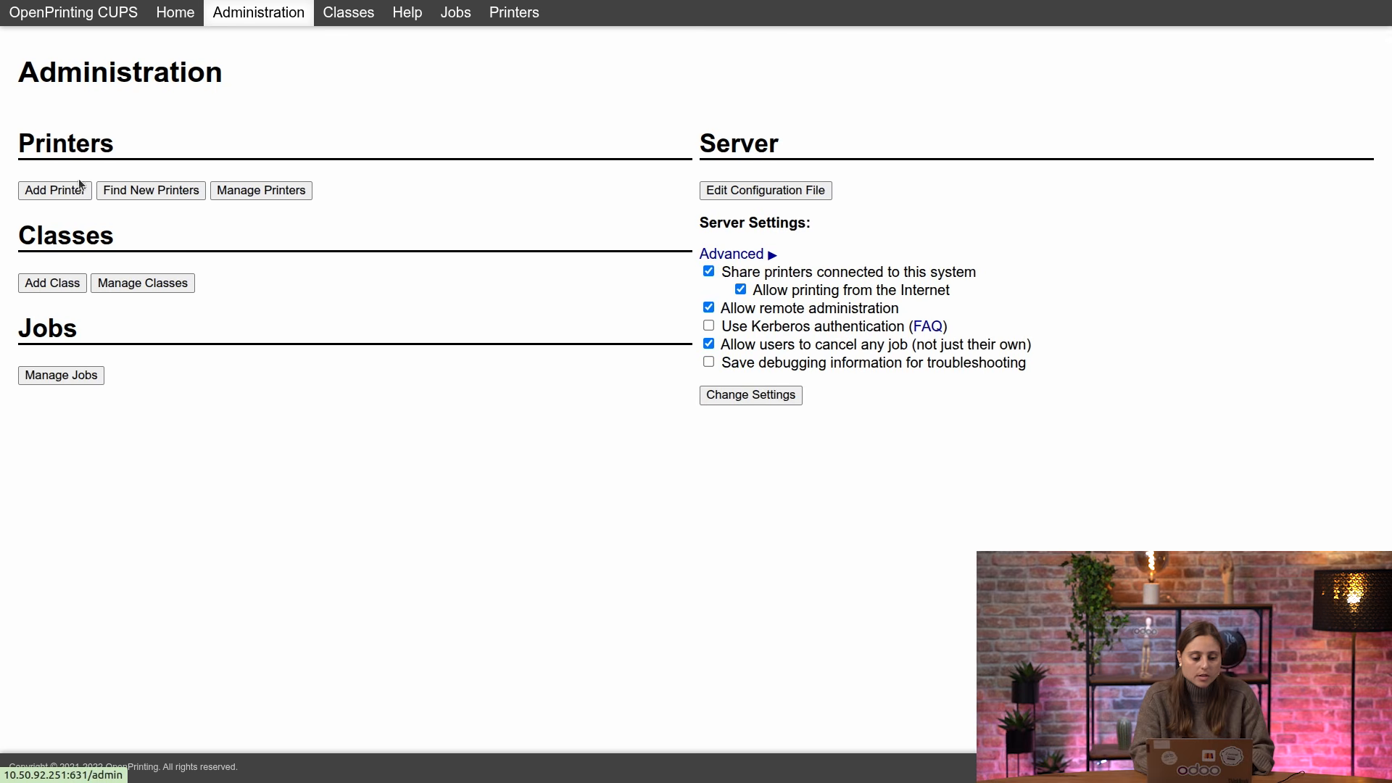
left_click(55, 190)
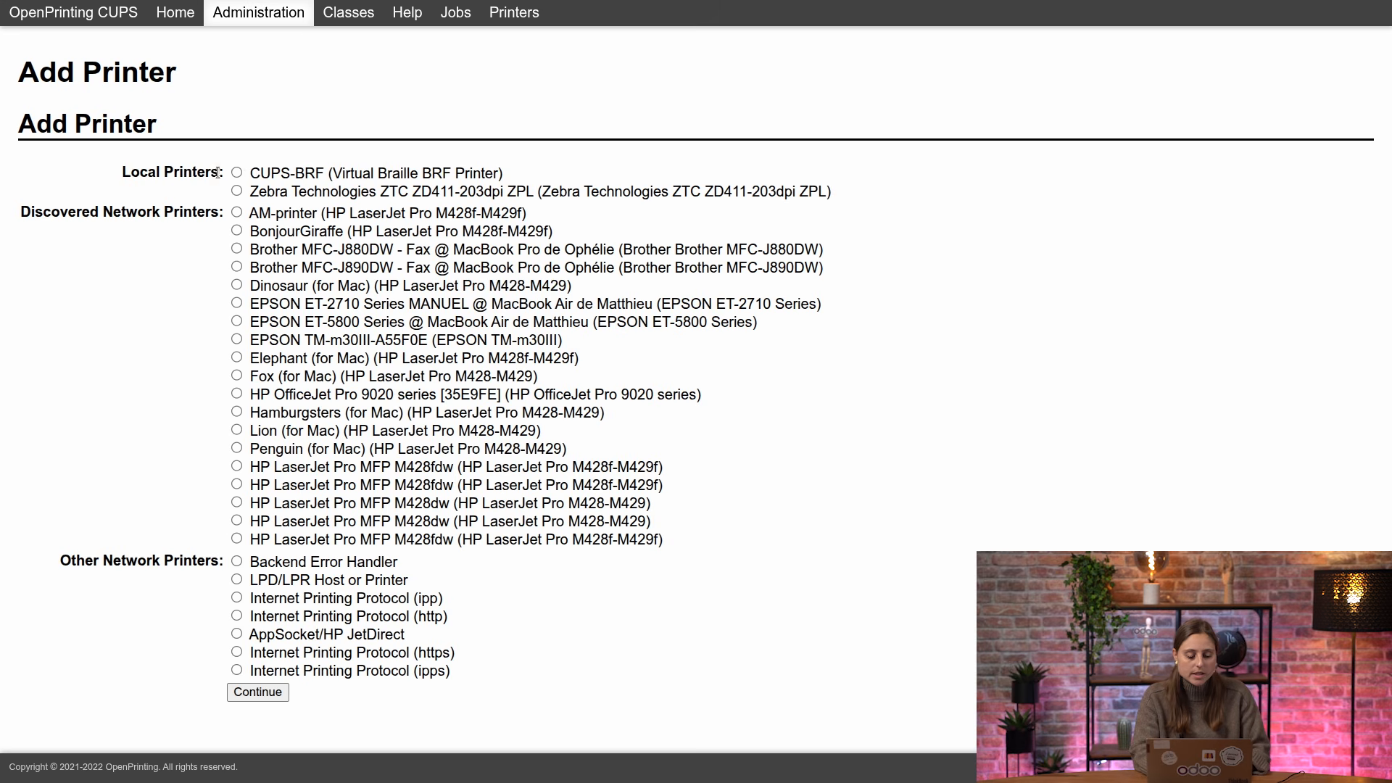
left_click(276, 194)
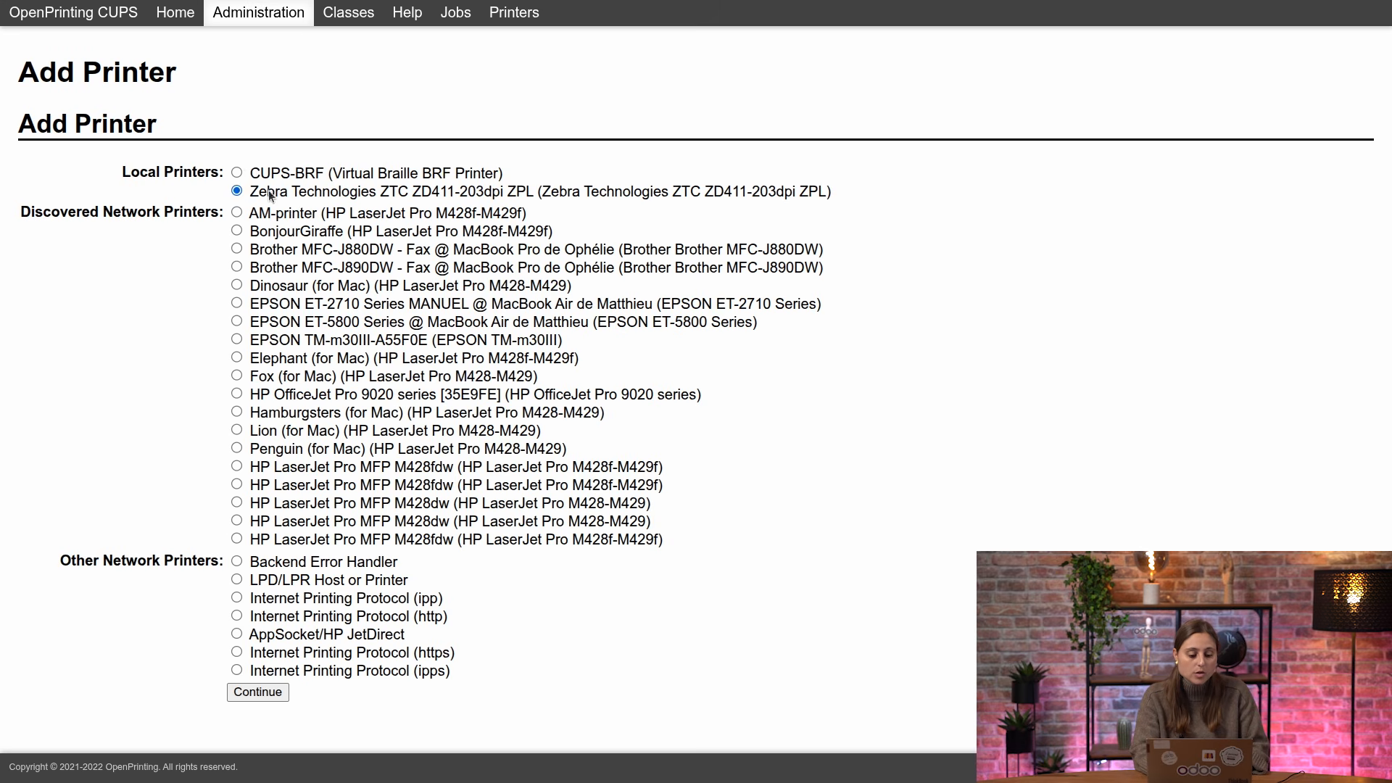
left_click(258, 692)
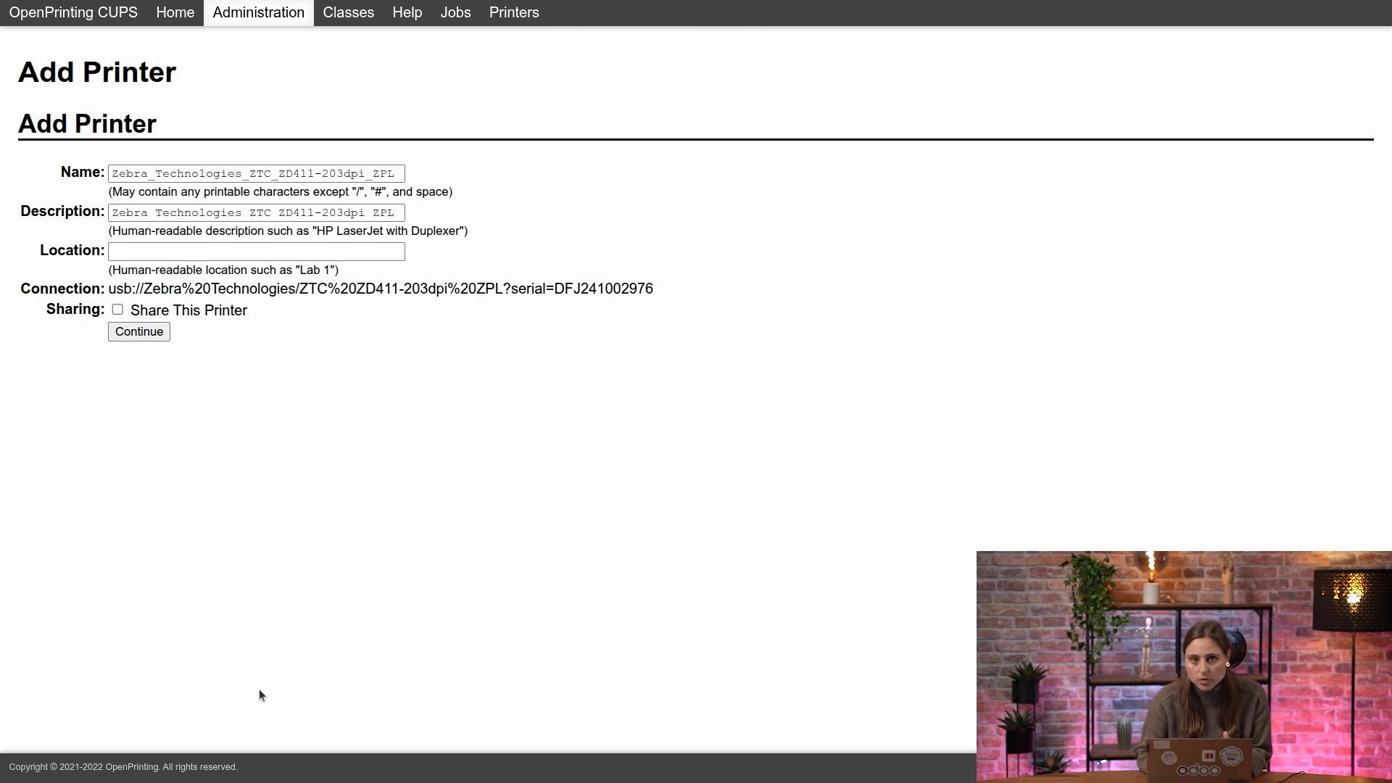
left_click(139, 332)
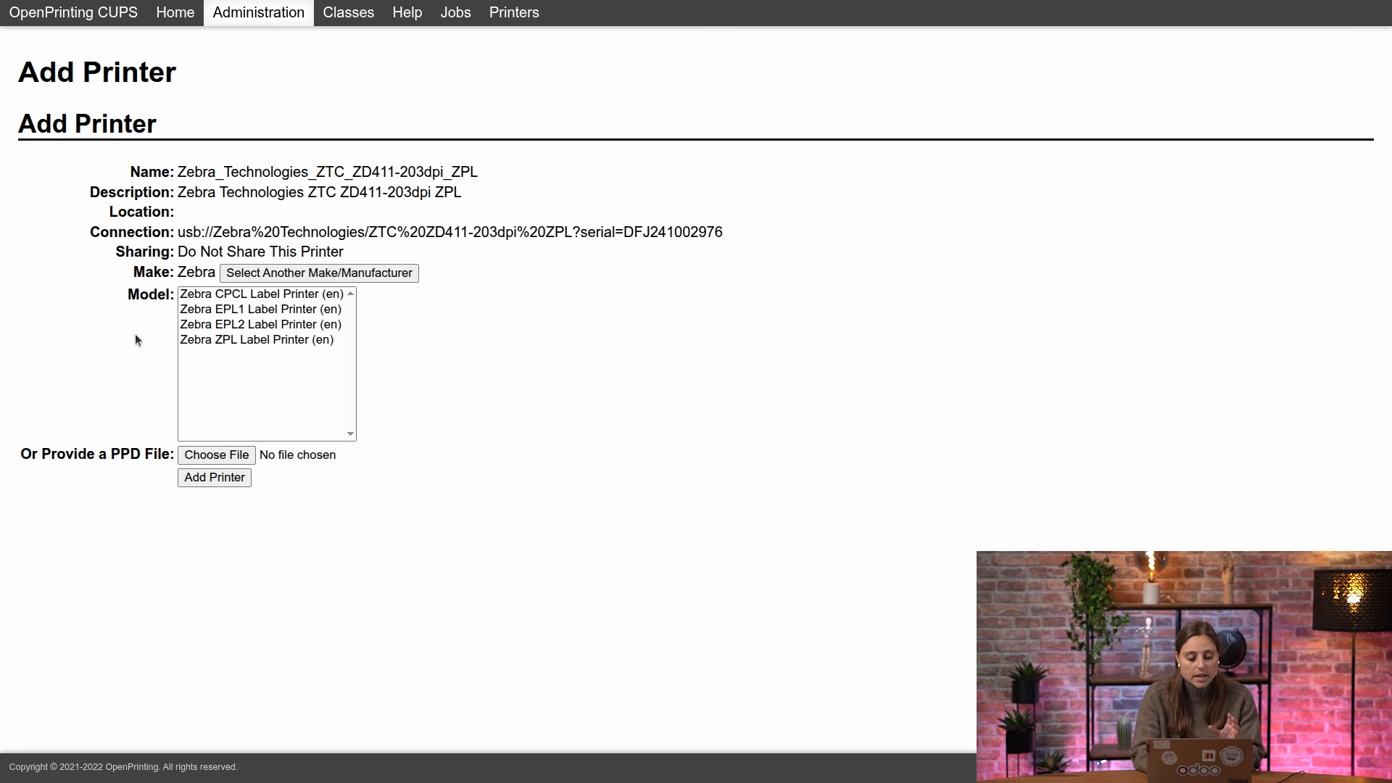
Add the printer with the Zebra ZPL Label Printer (en) model and open its printer page
left_click(195, 341)
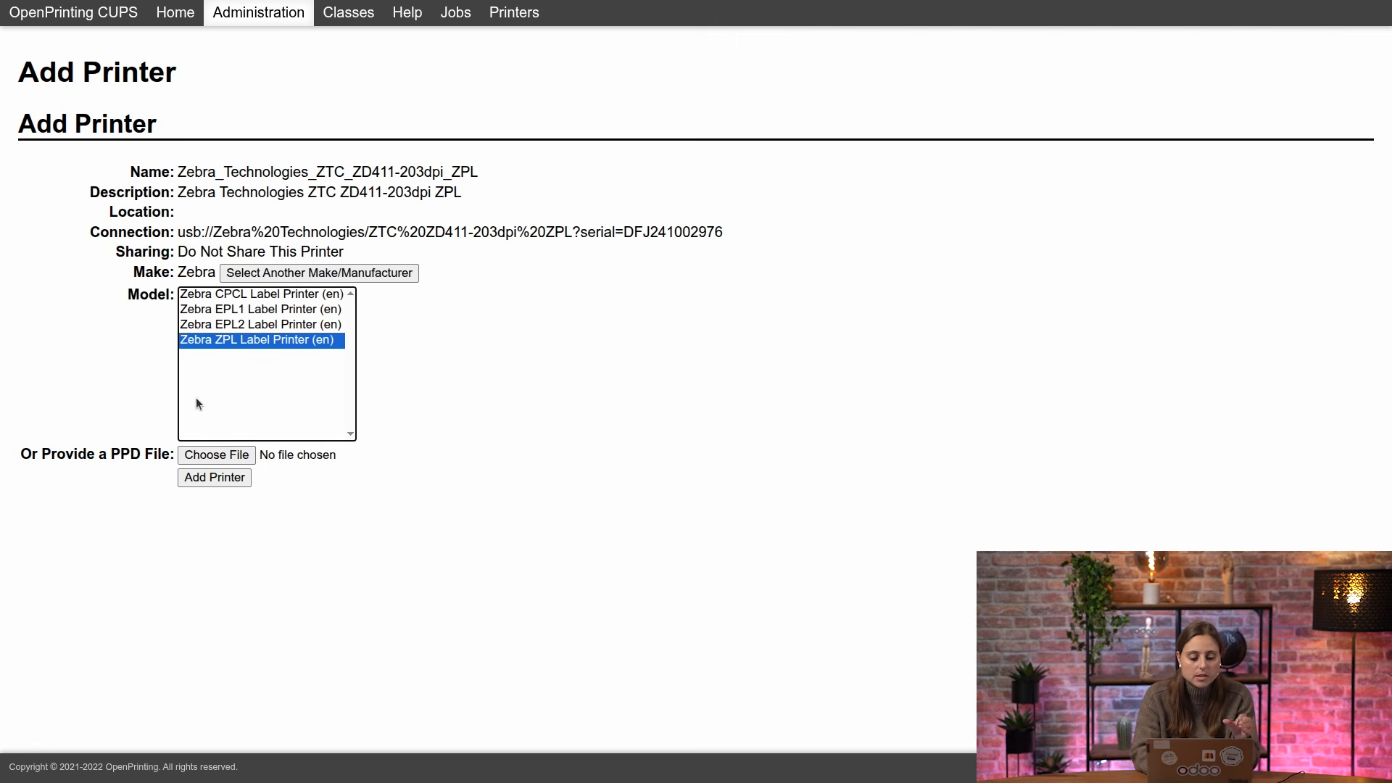
left_click(190, 479)
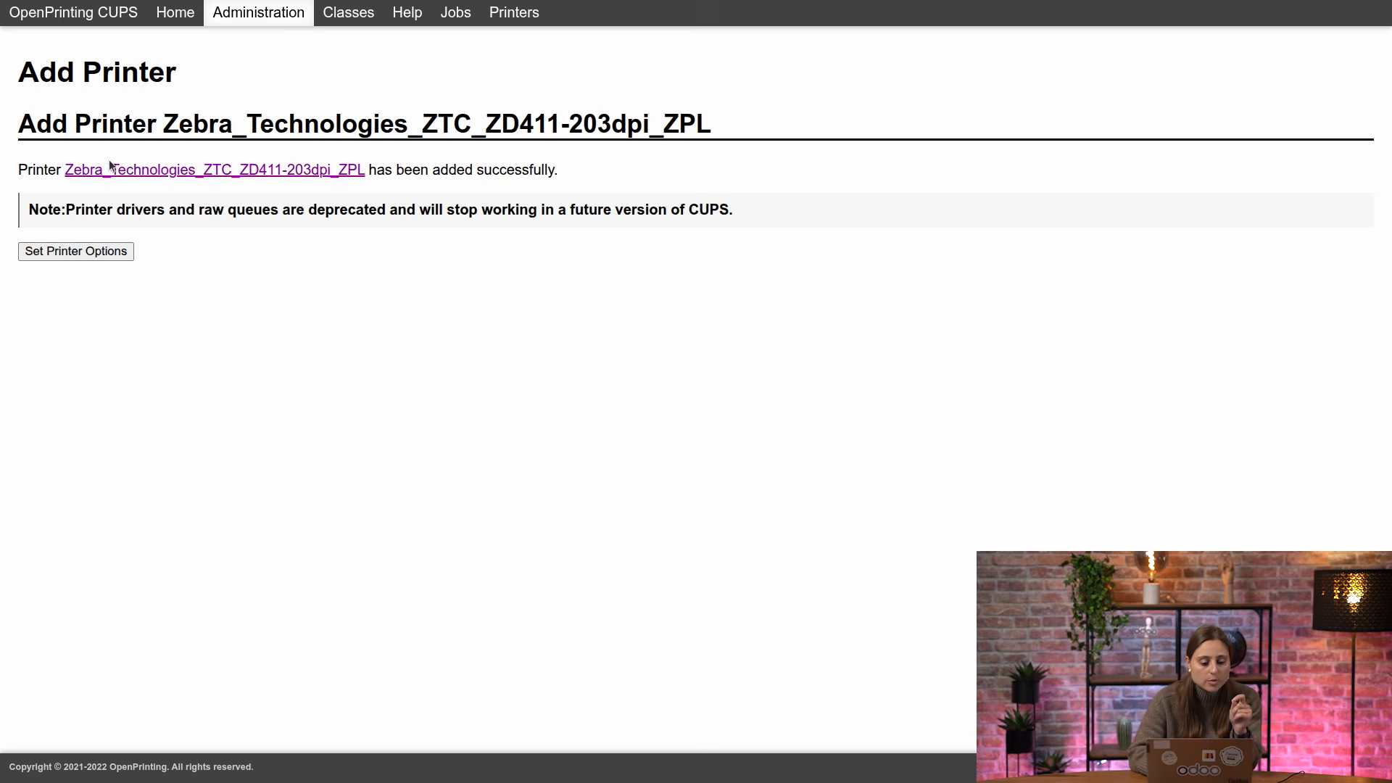
left_click(133, 169)
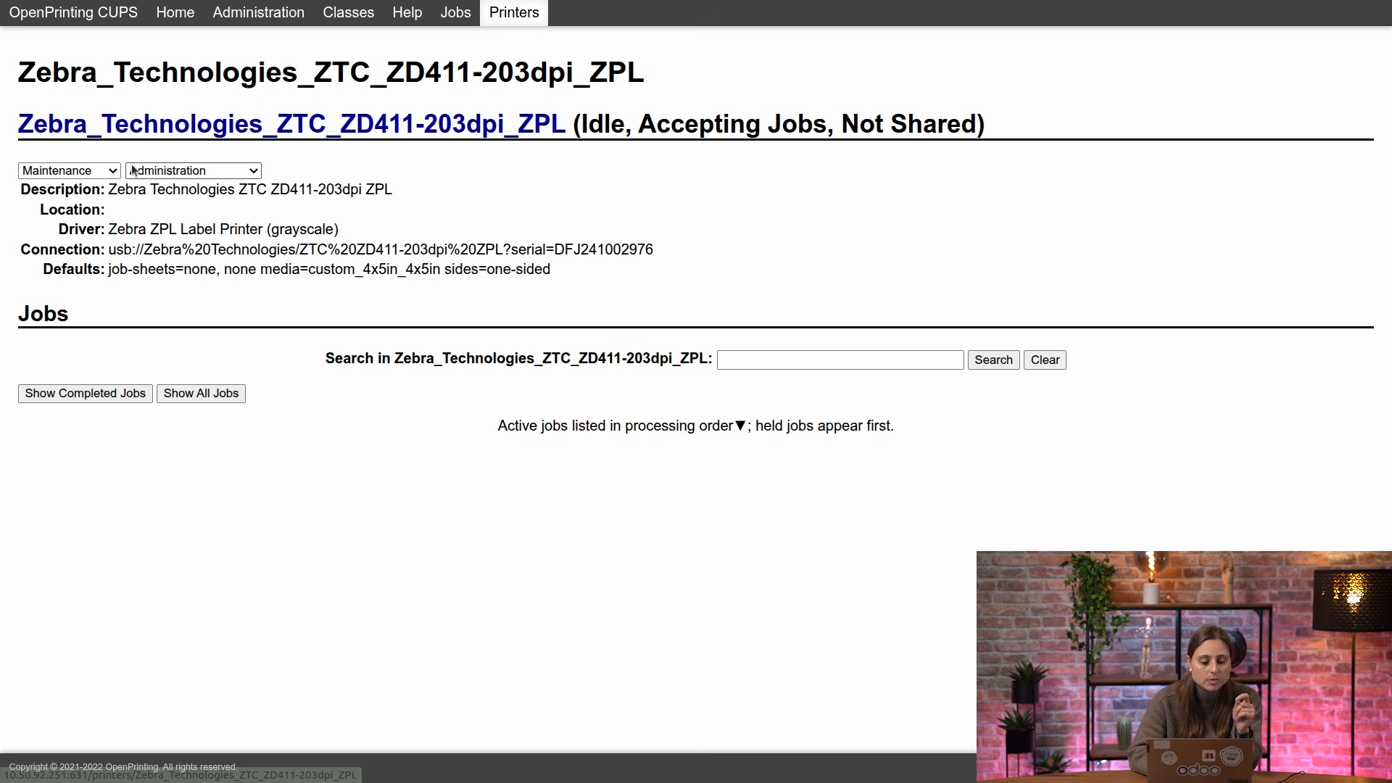
Print a test page on the Zebra Technologies ZTC ZD411-203dpi ZPL printer
left_click(69, 171)
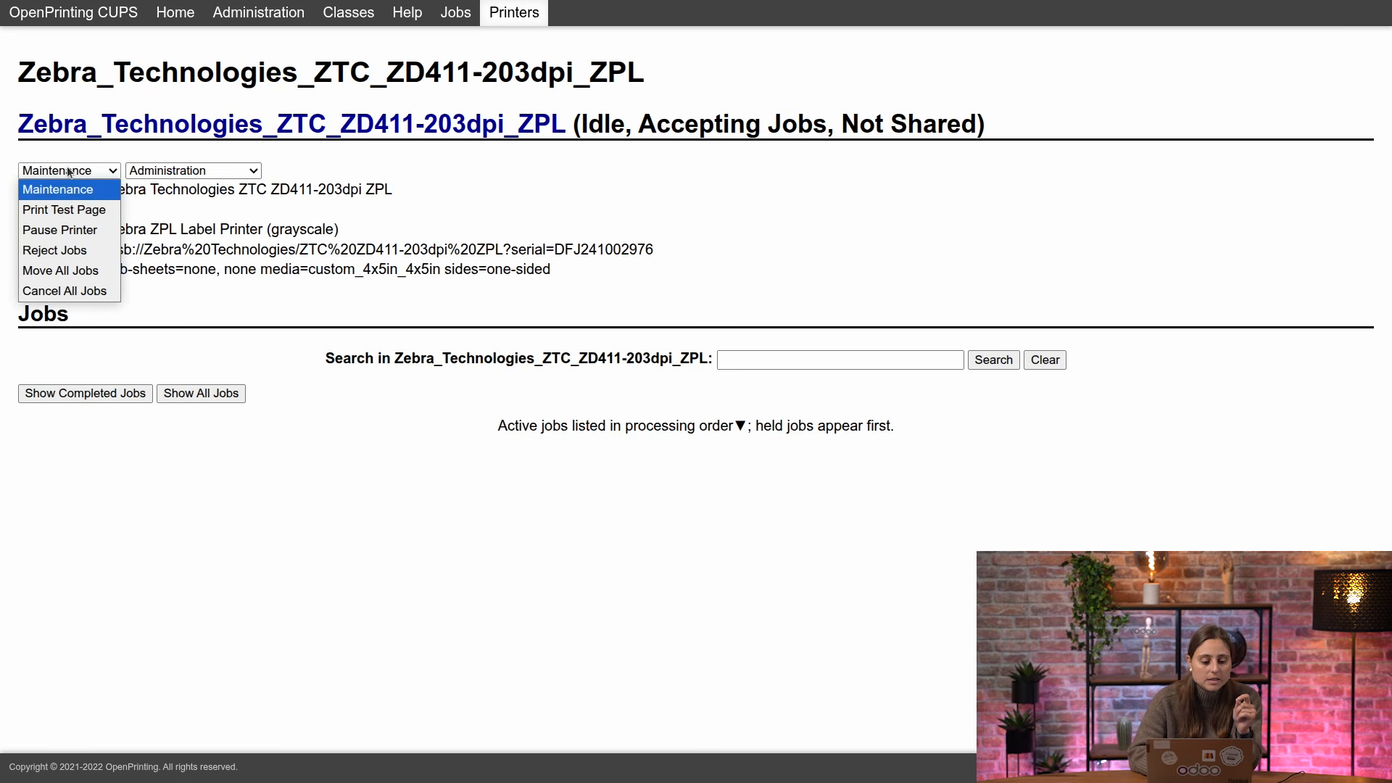
left_click(53, 211)
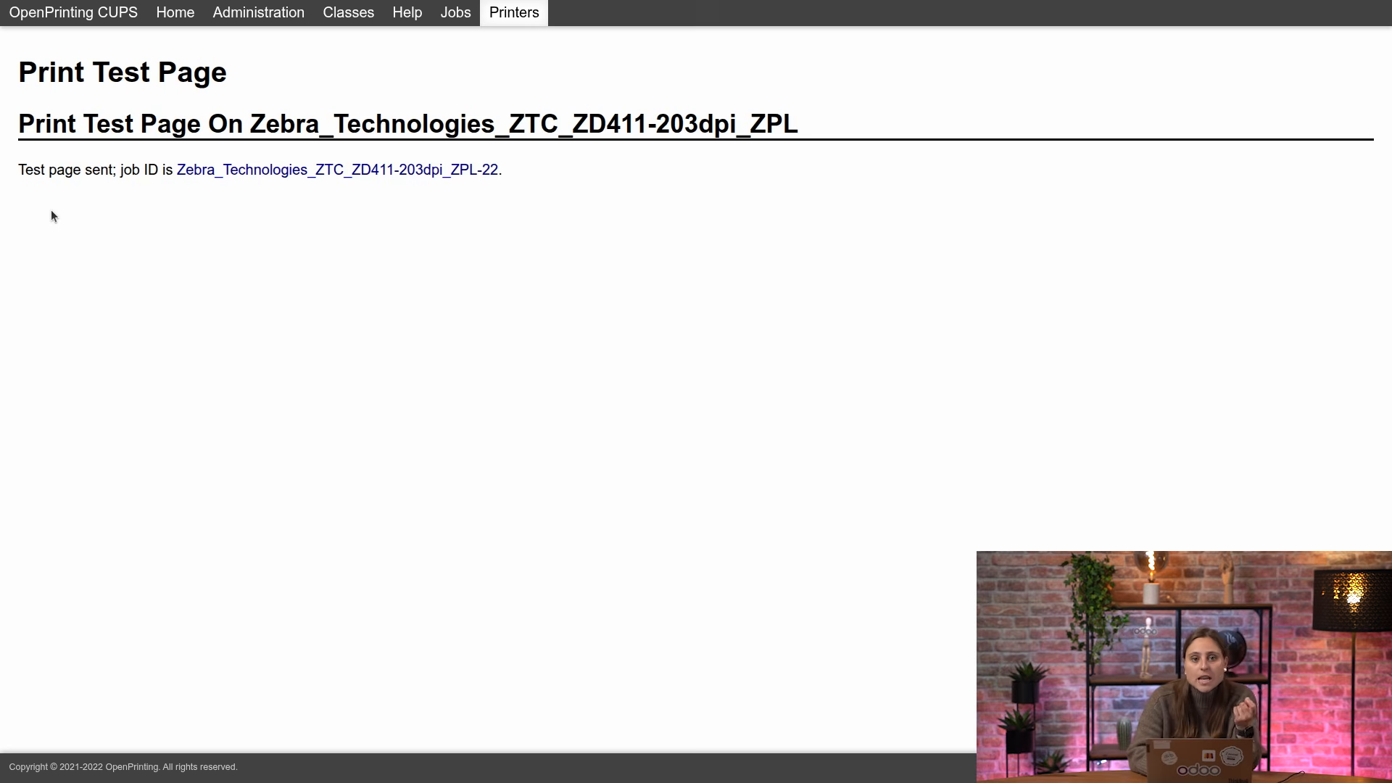
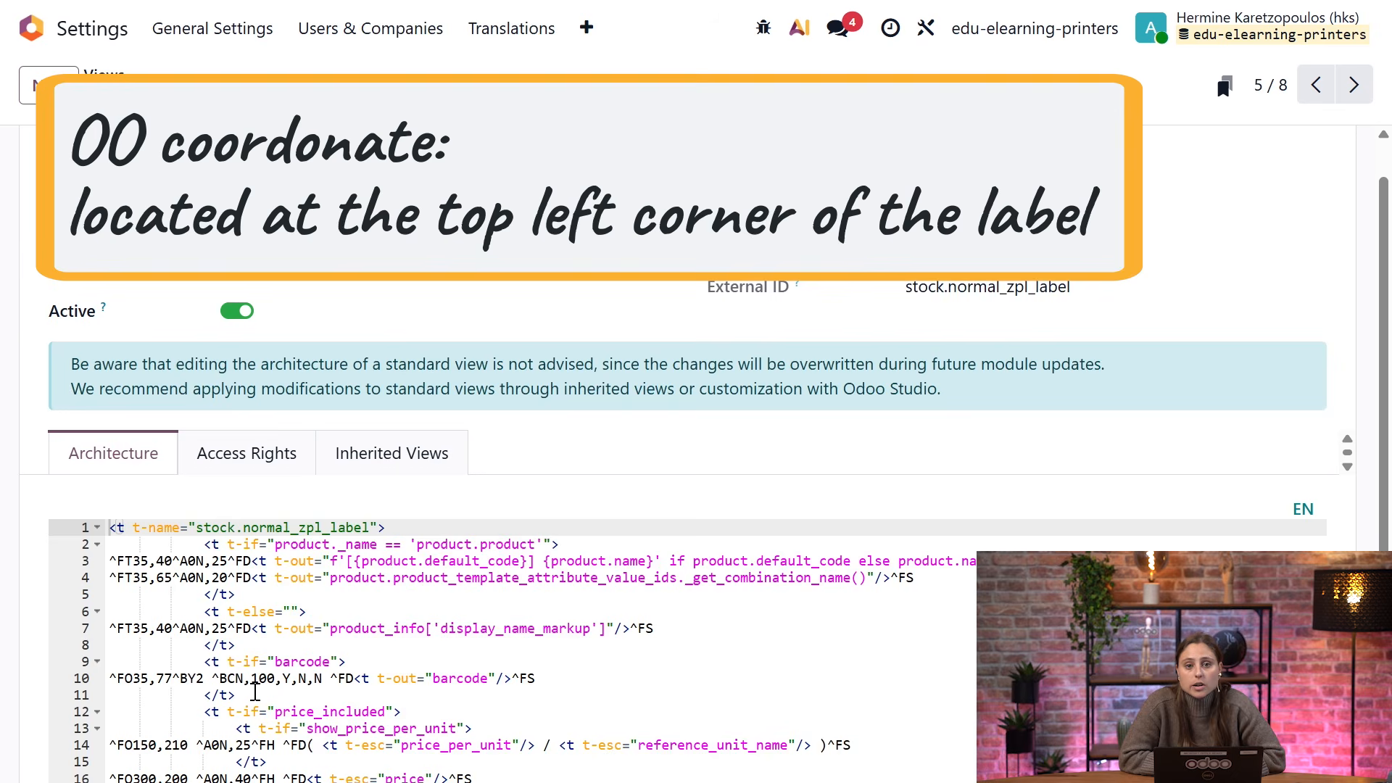
left_click(255, 682)
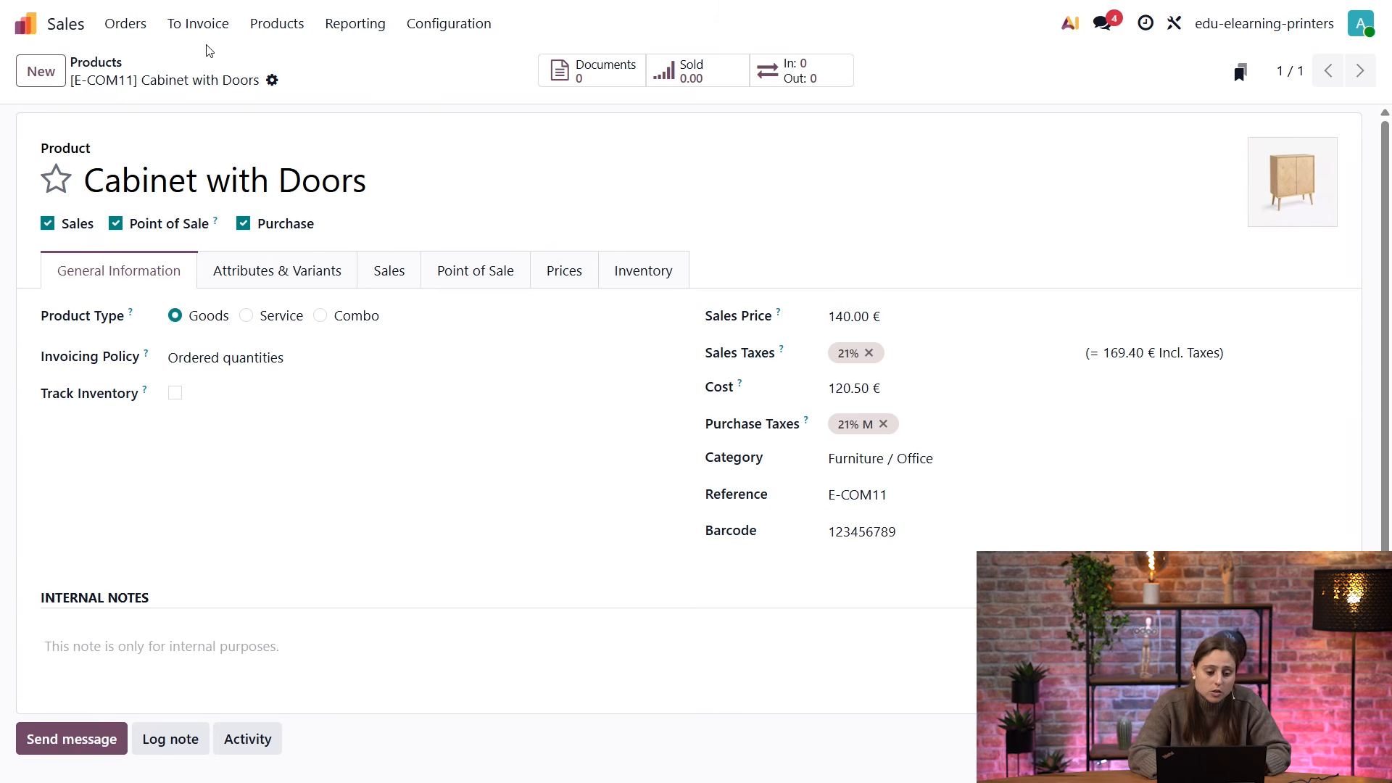
Generate one label for the Cabinet with Doors product in the ZPL Labels format and show the browser's download history
left_click(272, 80)
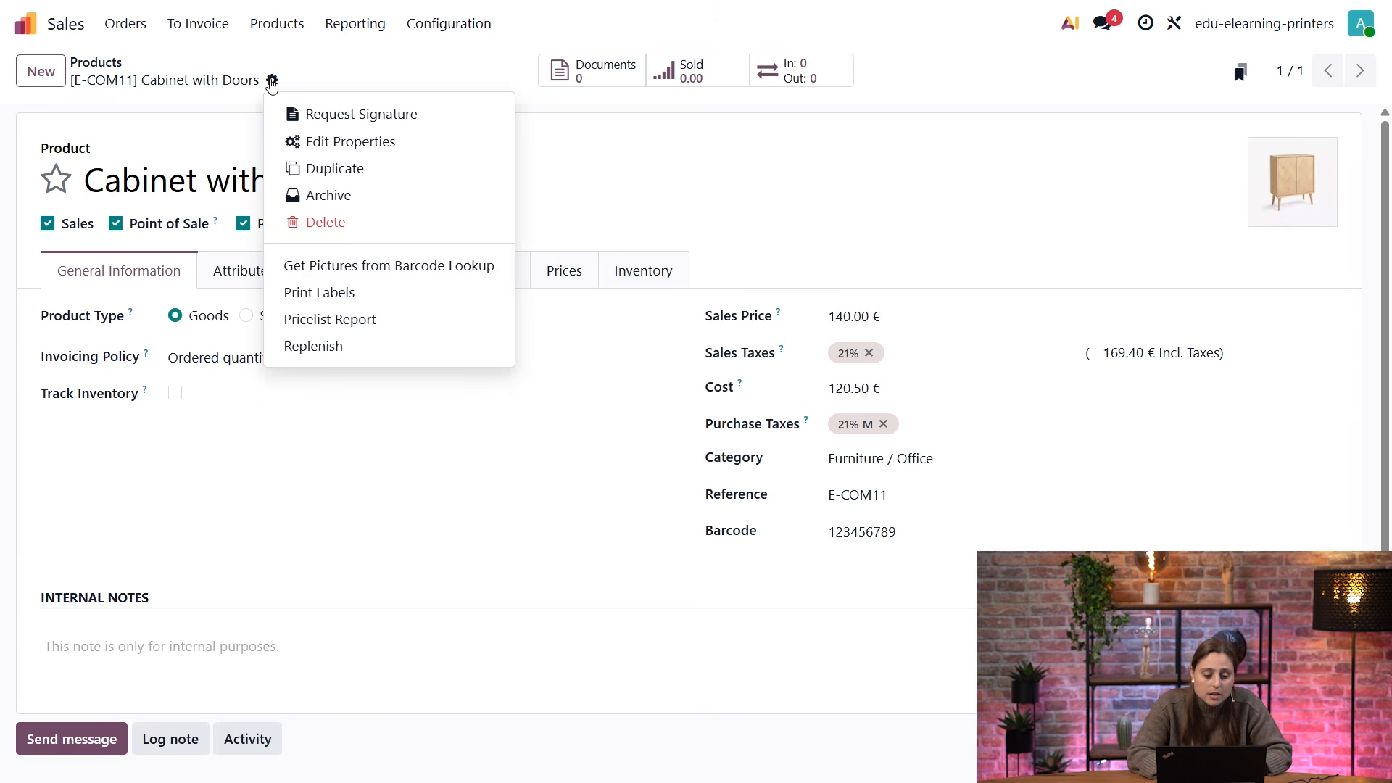
left_click(295, 291)
left_click(338, 458)
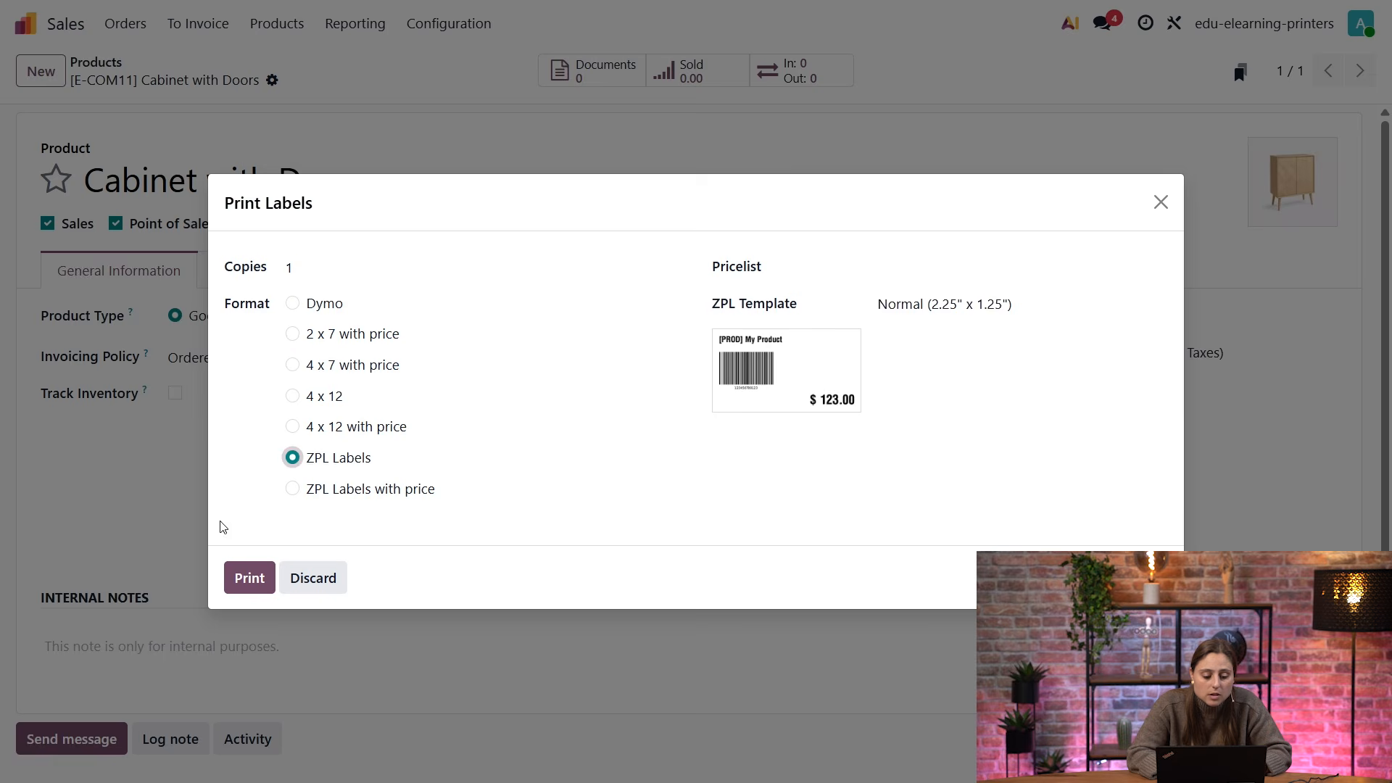
left_click(248, 578)
key("ctrl+j")
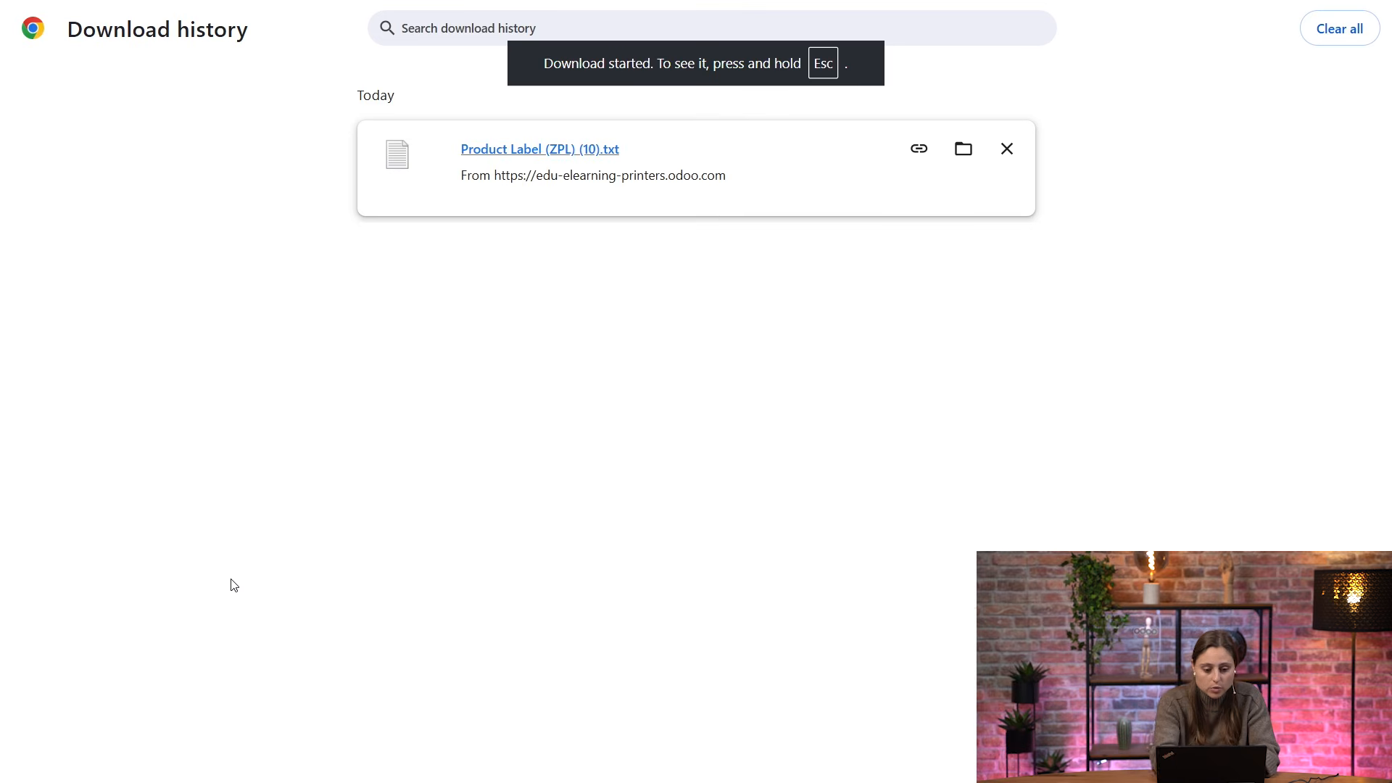
Open the downloaded Product Label (ZPL) (10).txt in Notepad and print it
left_click(483, 147)
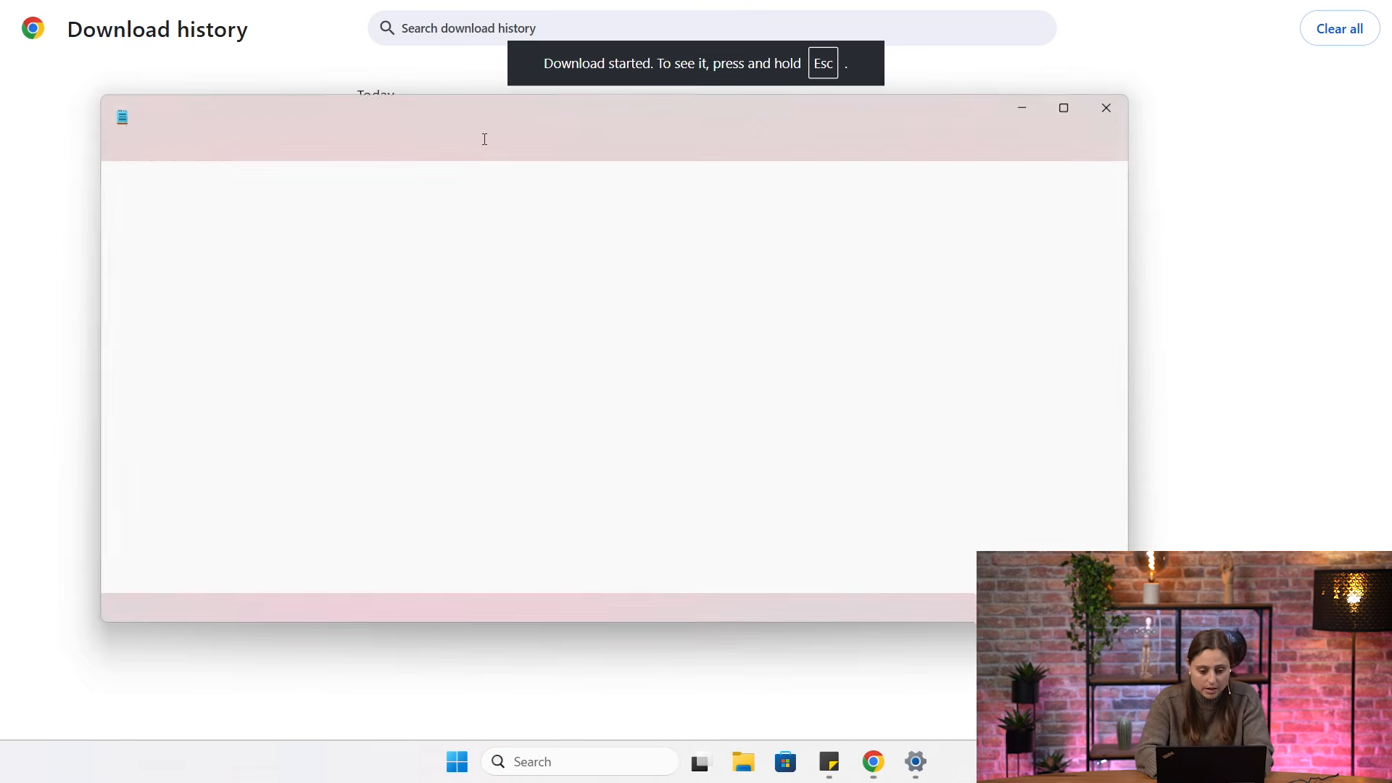
key("ctrl+p")
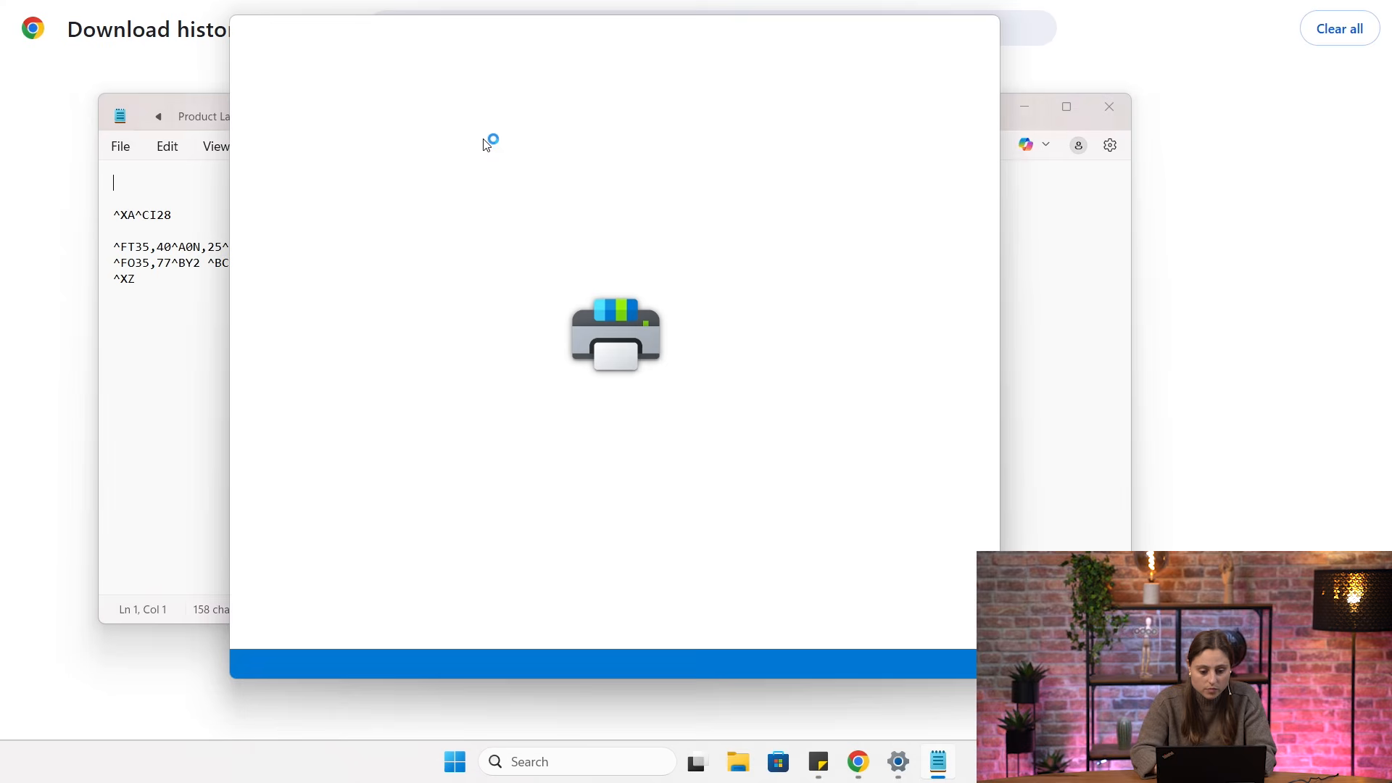
left_click(638, 652)
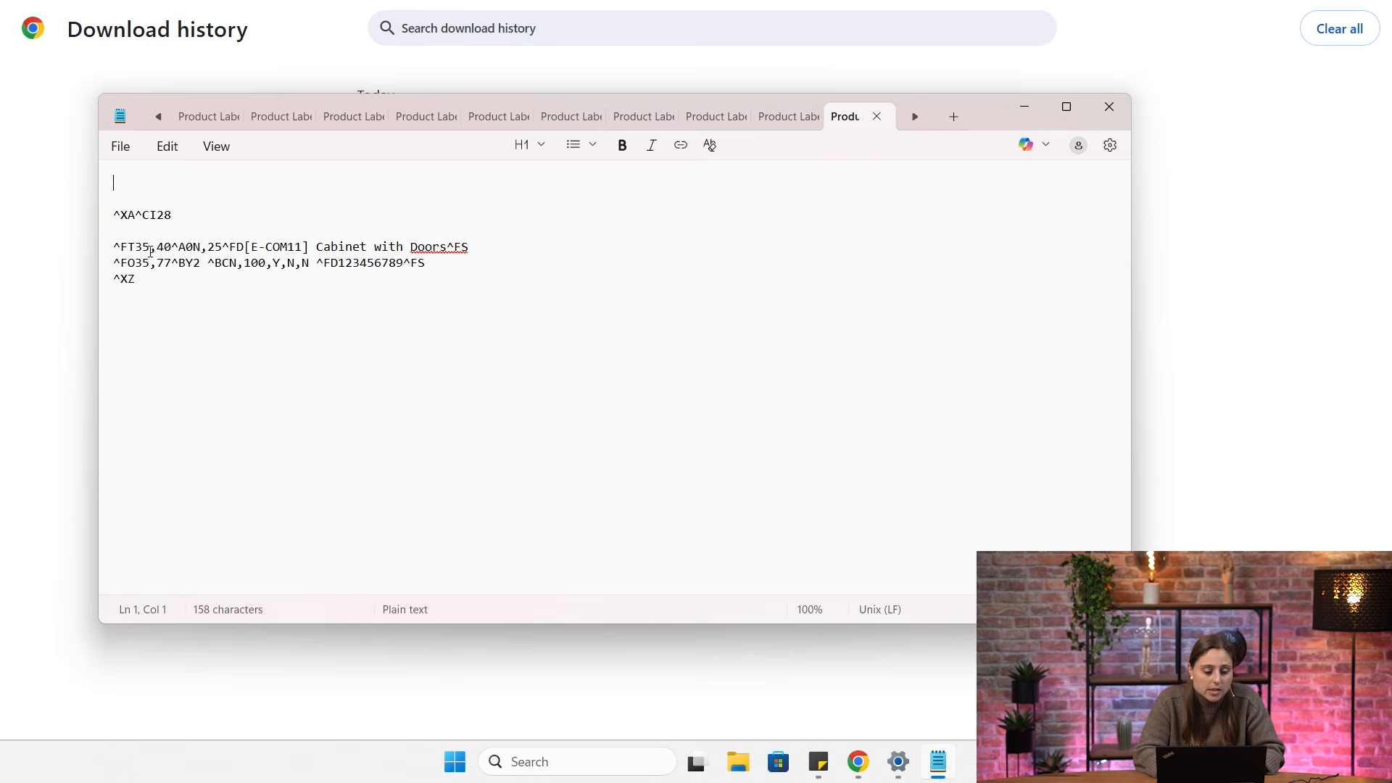
Check the position coordinates in the label's ZPL code and return to the normal_zpl_label view in Odoo
left_click_drag(151, 252, 128, 263)
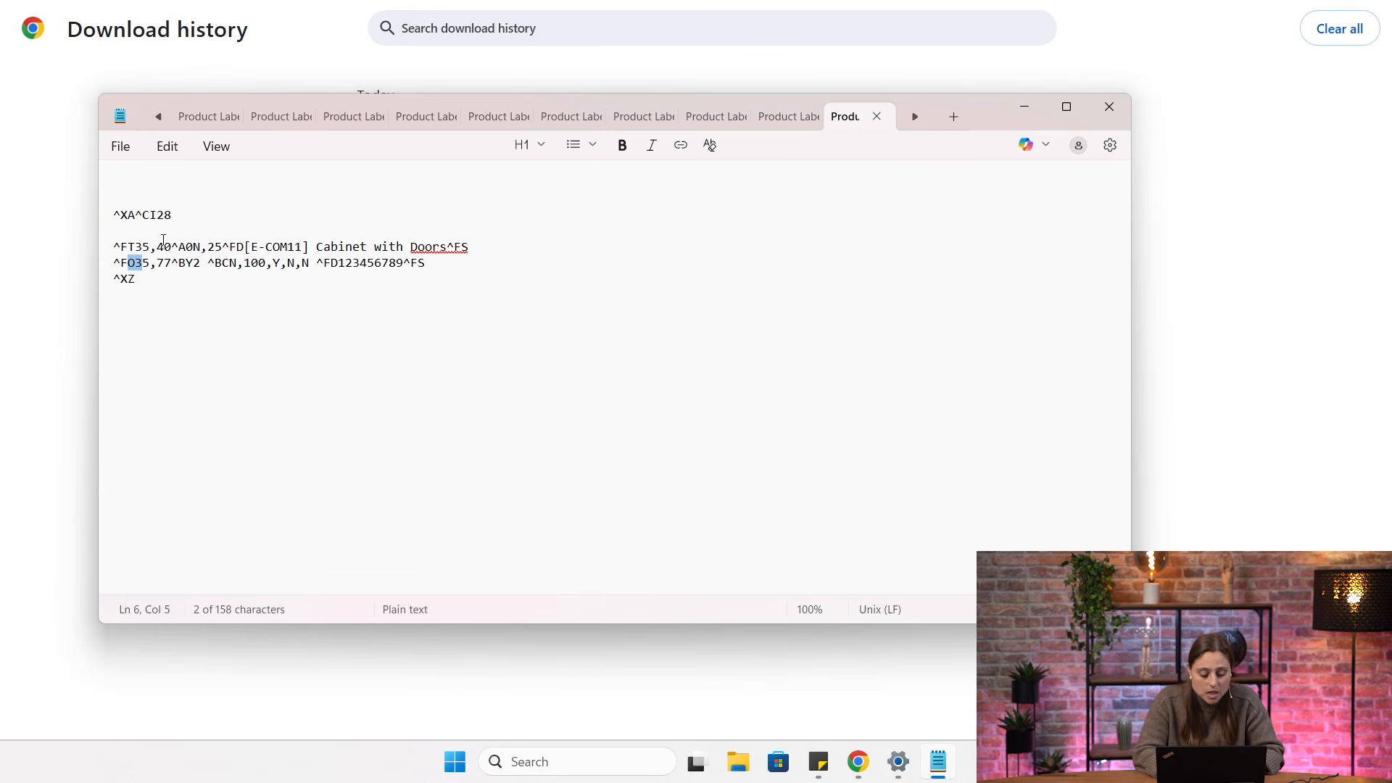
key("ctrl+Tab")
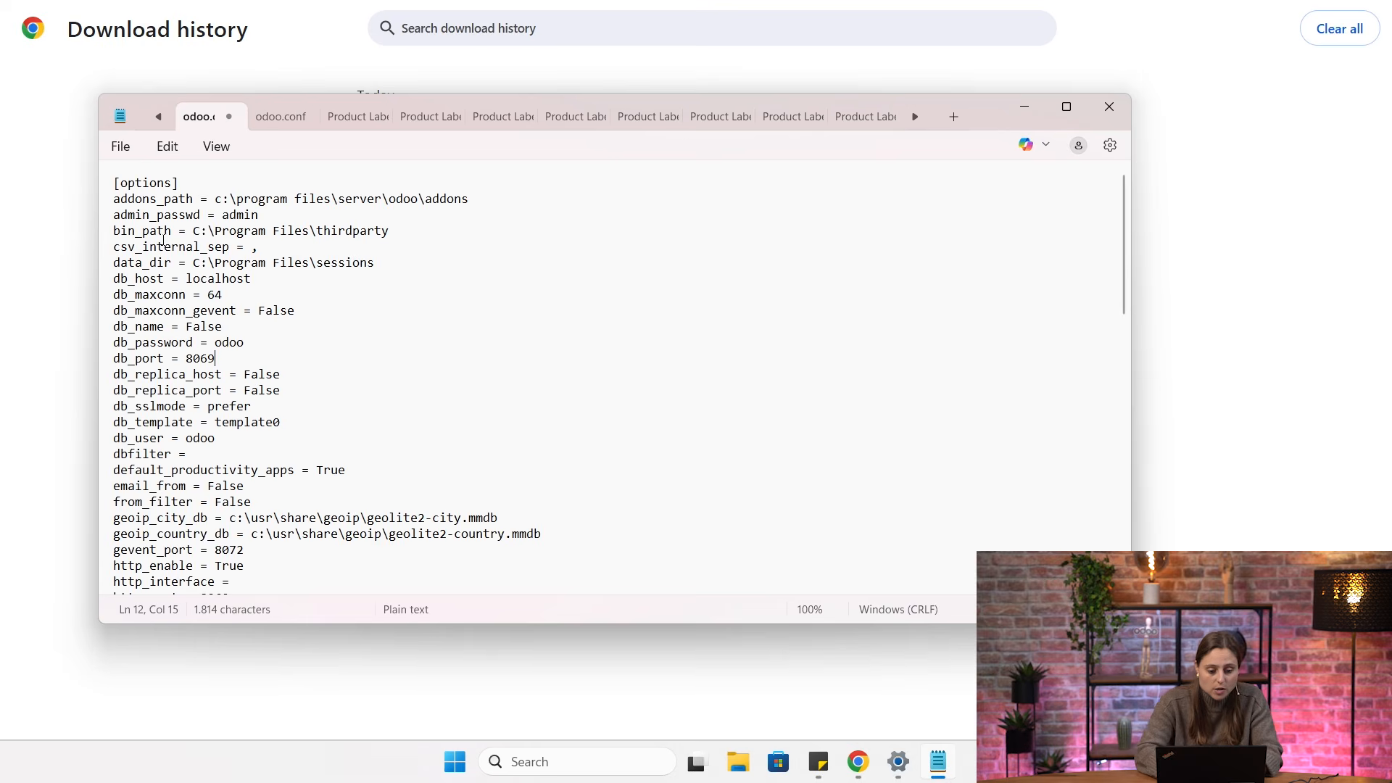
left_click(3, 253)
key("ctrl+Tab")
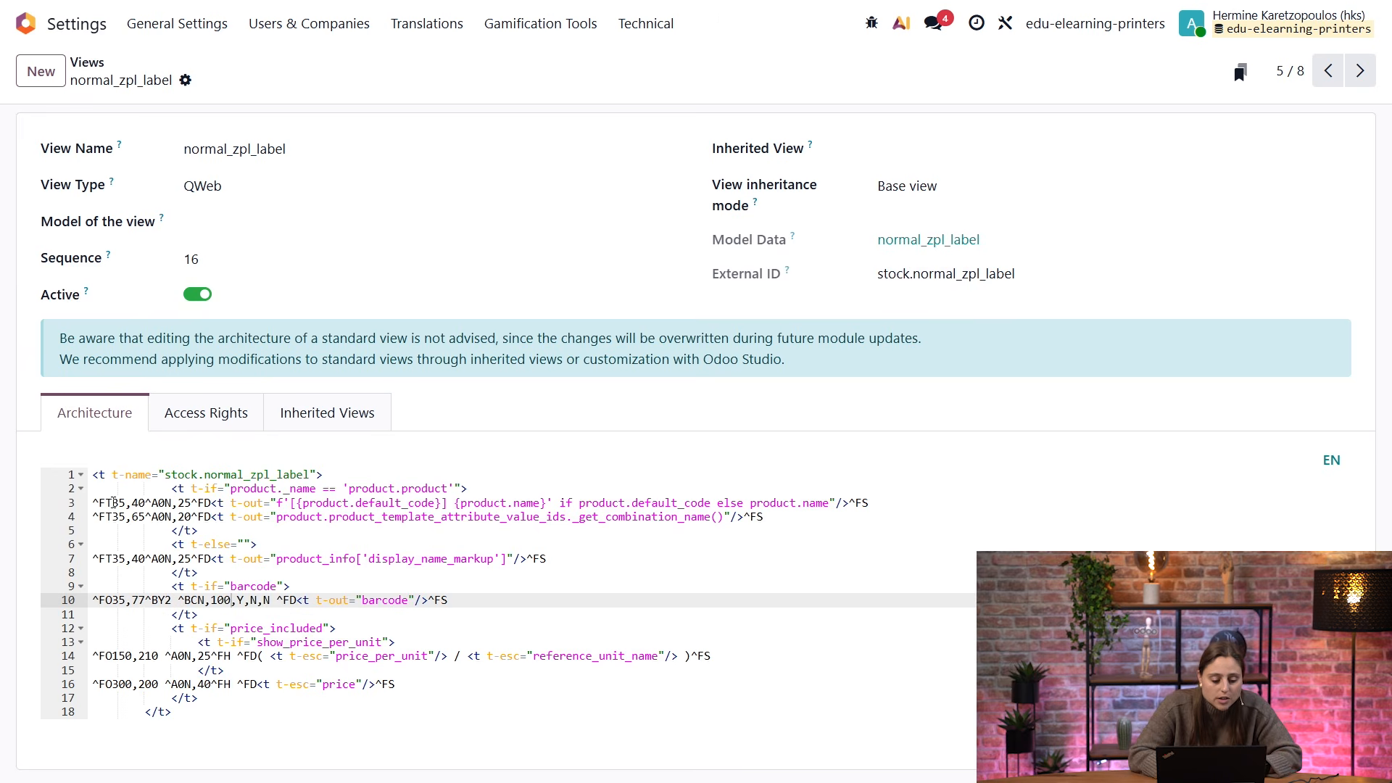
Set the first ^FT coordinate to 60 for the product name on line 3 and the attribute combination name on line 4
left_click(114, 503)
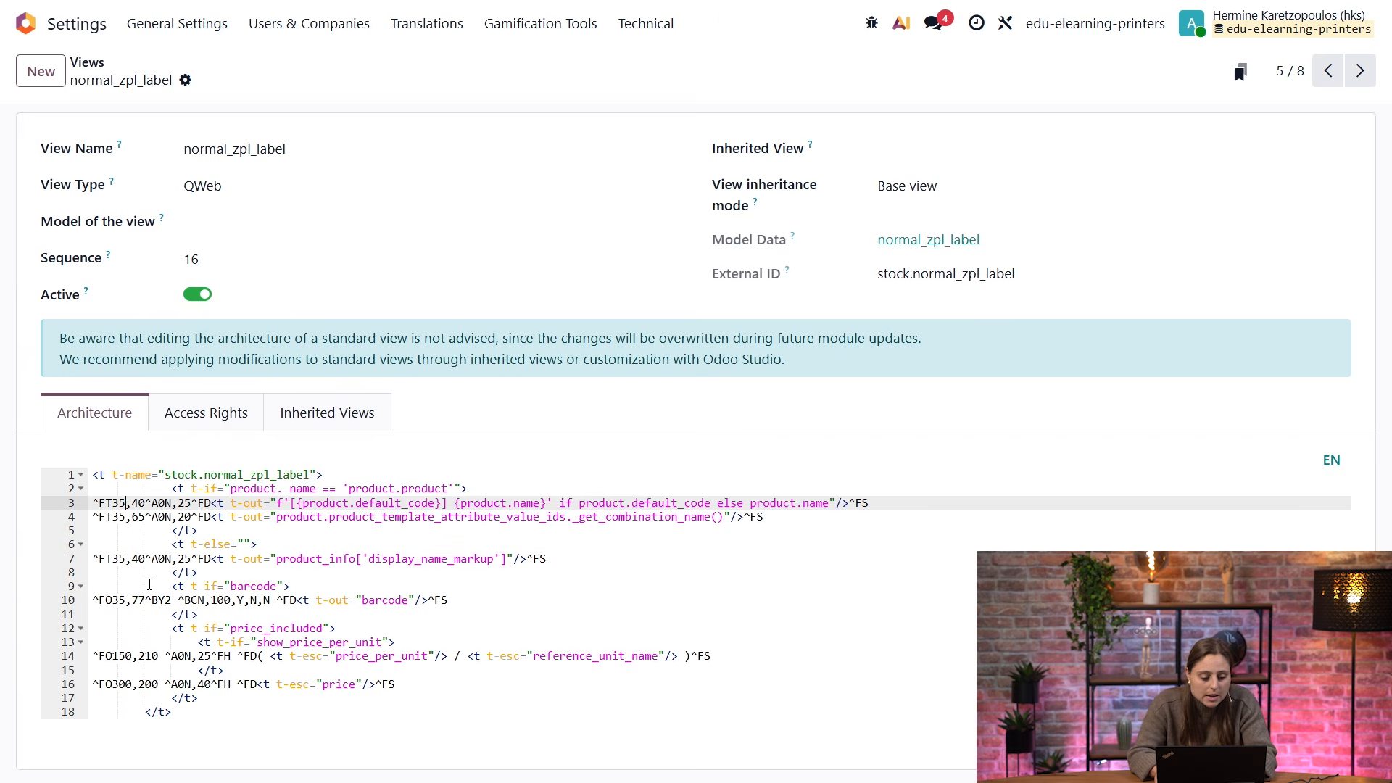
key("Delete")
key("Delete")
type("60")
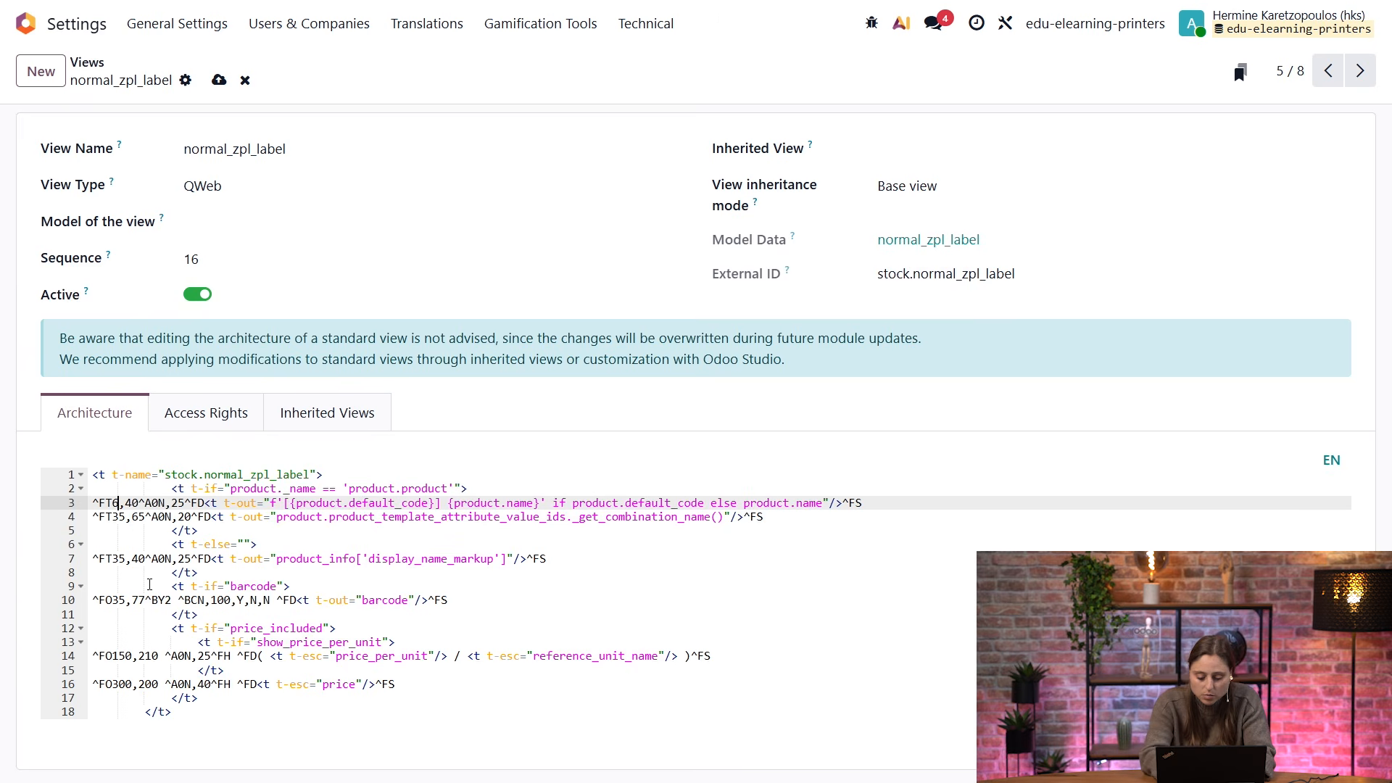
key("Down")
key("BackSpace")
key("BackSpace")
type("60")
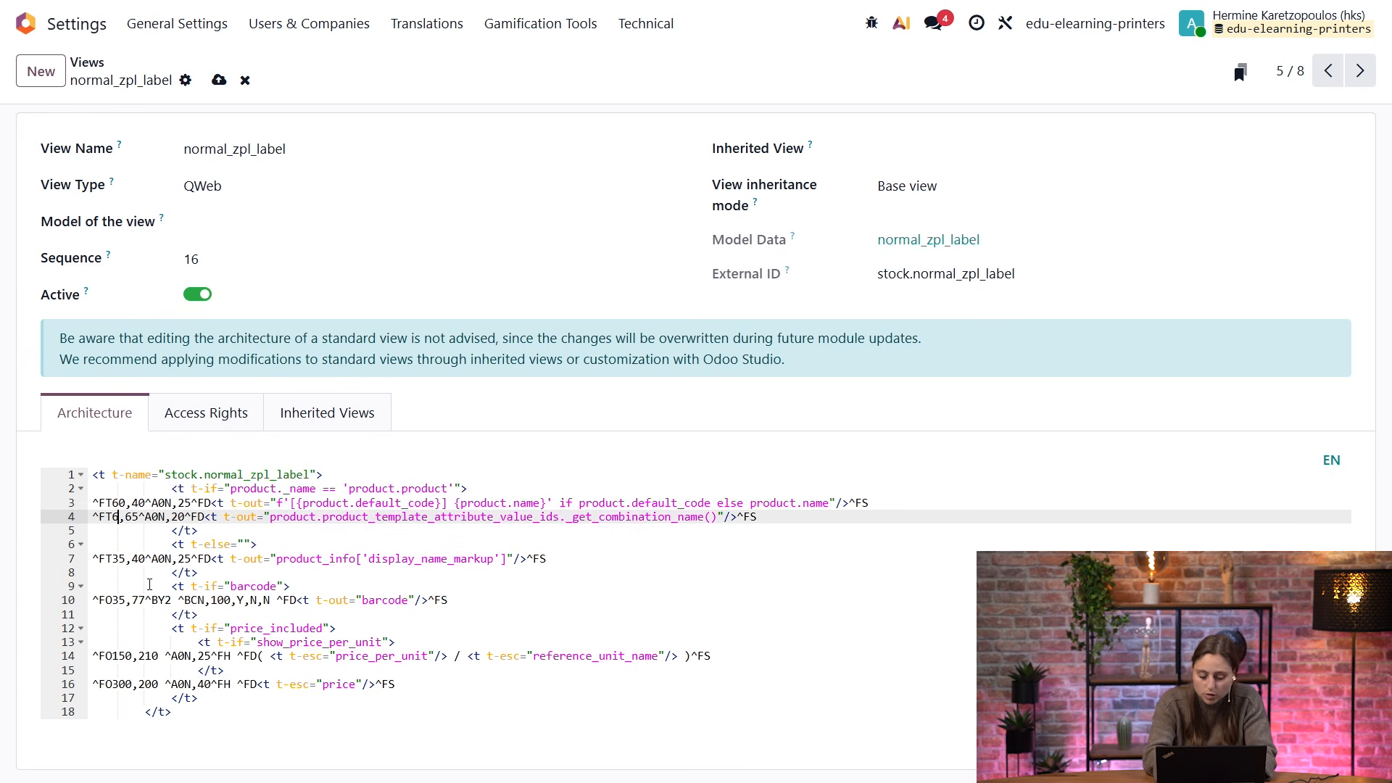
Set the first ^FT coordinate of the display_name_markup field on line 7 to 60 and save the view
key("Down")
key("Down")
key("Down")
key("BackSpace")
key("BackSpace")
type("60")
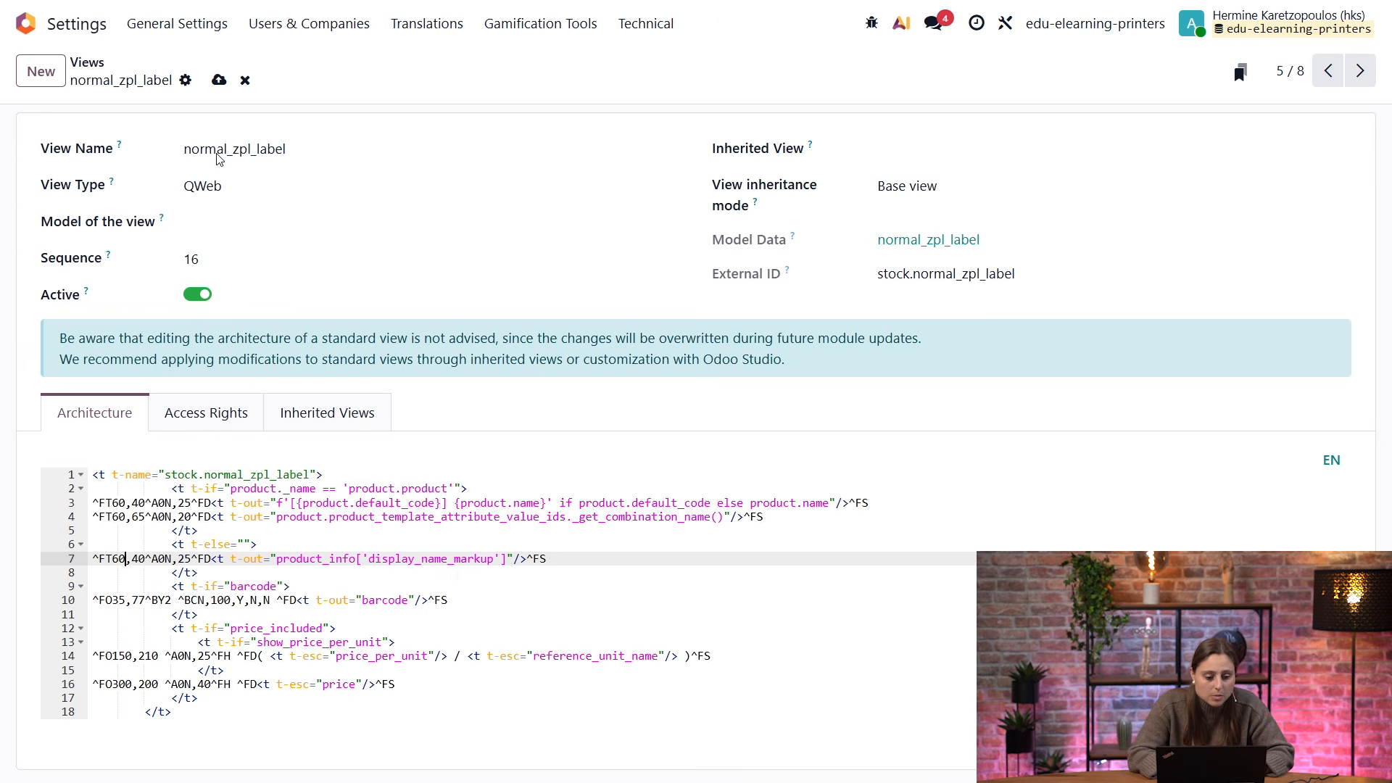
left_click(219, 80)
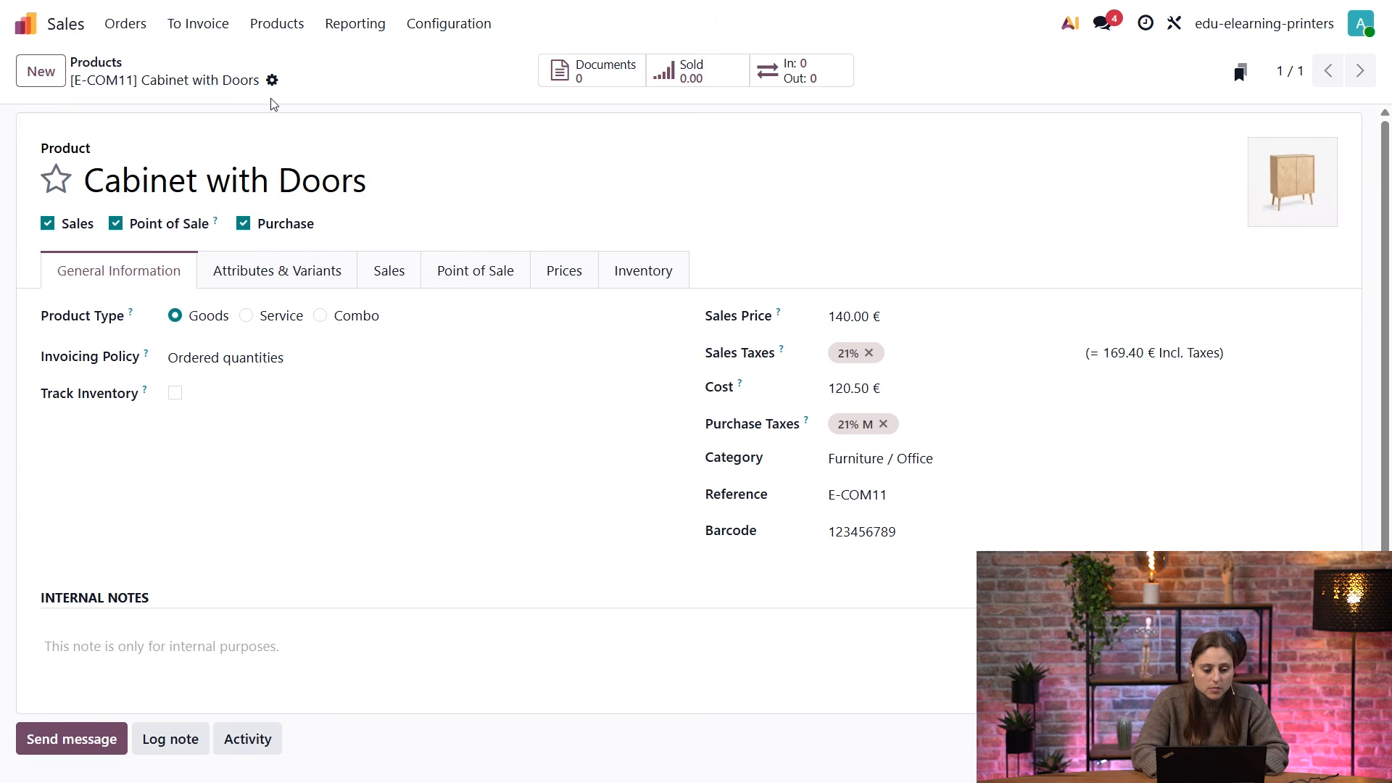
Generate a new ZPL Labels file for Cabinet with Doors from the edited template and list the downloads
left_click(272, 80)
left_click(290, 292)
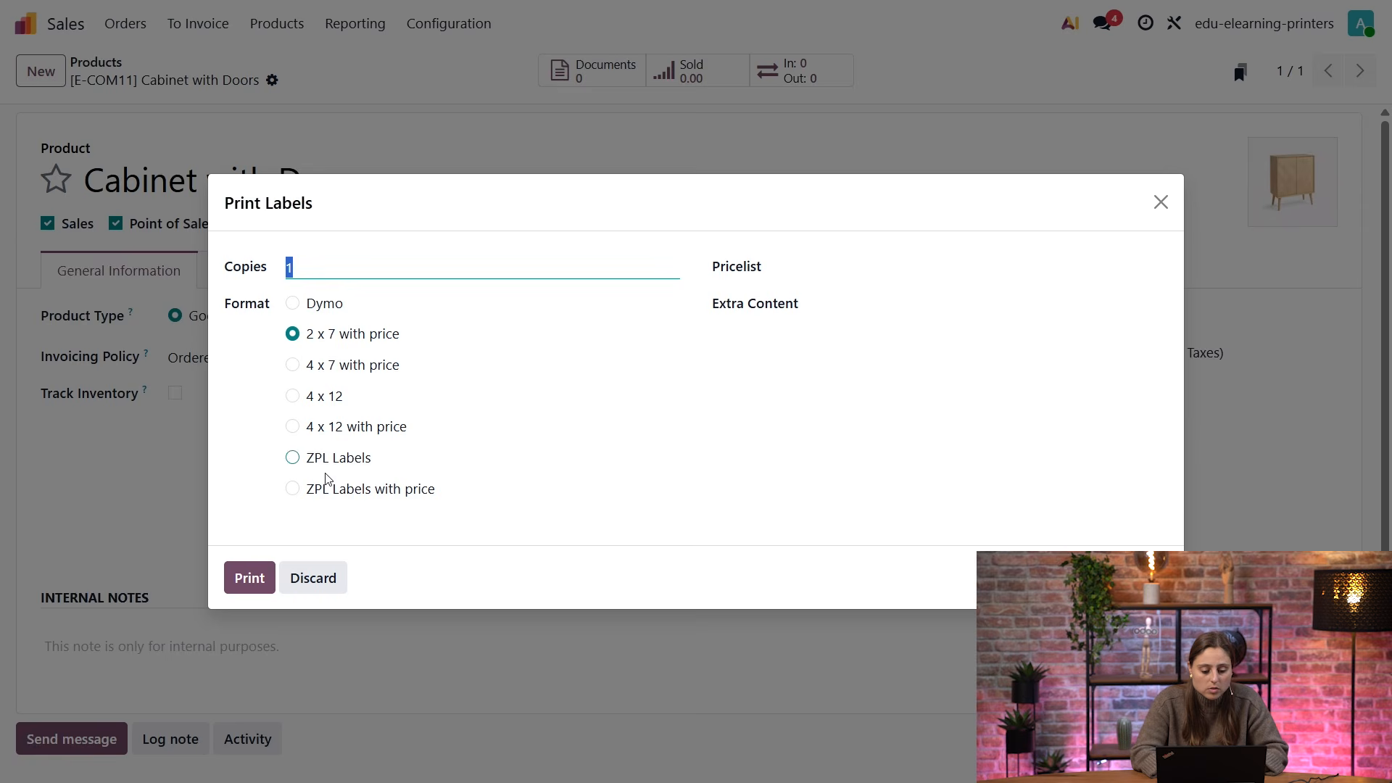
left_click(325, 463)
left_click(244, 589)
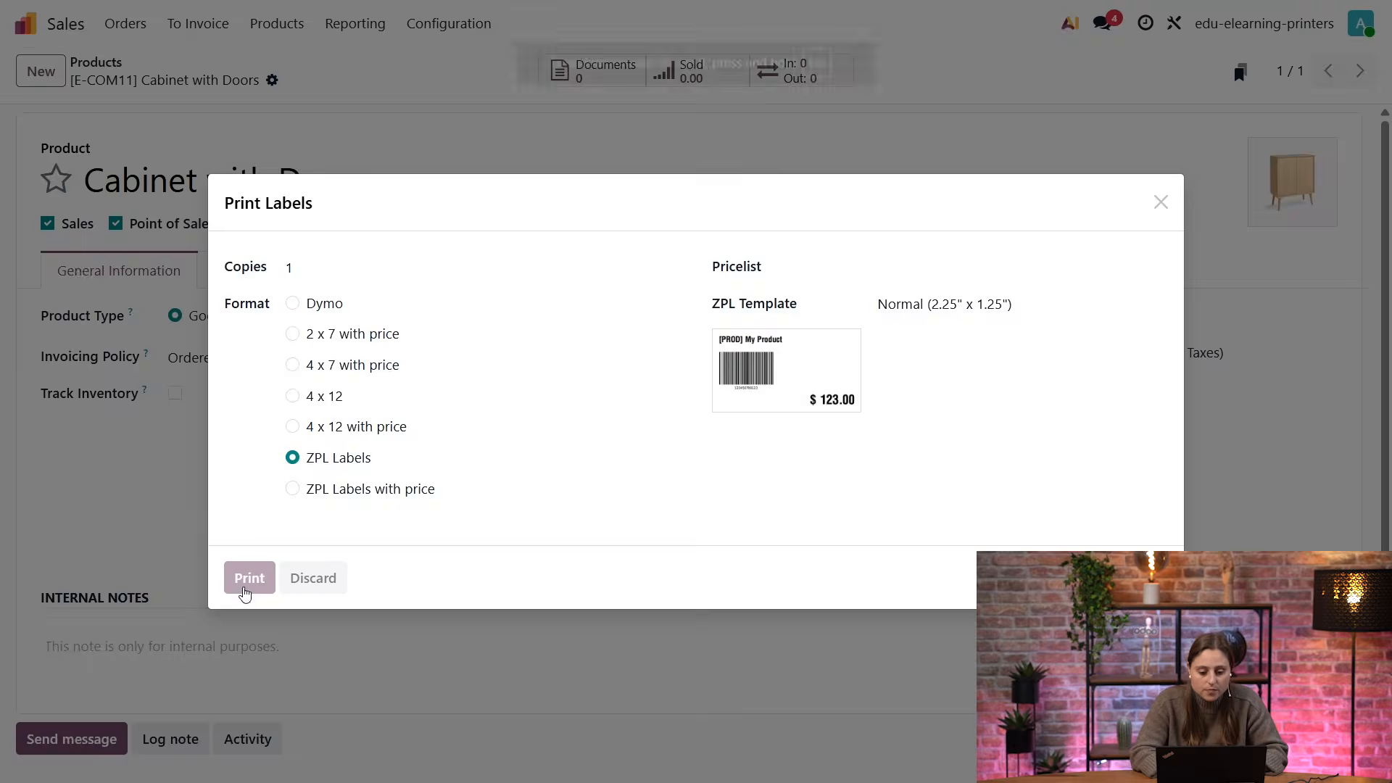
key("ctrl+j")
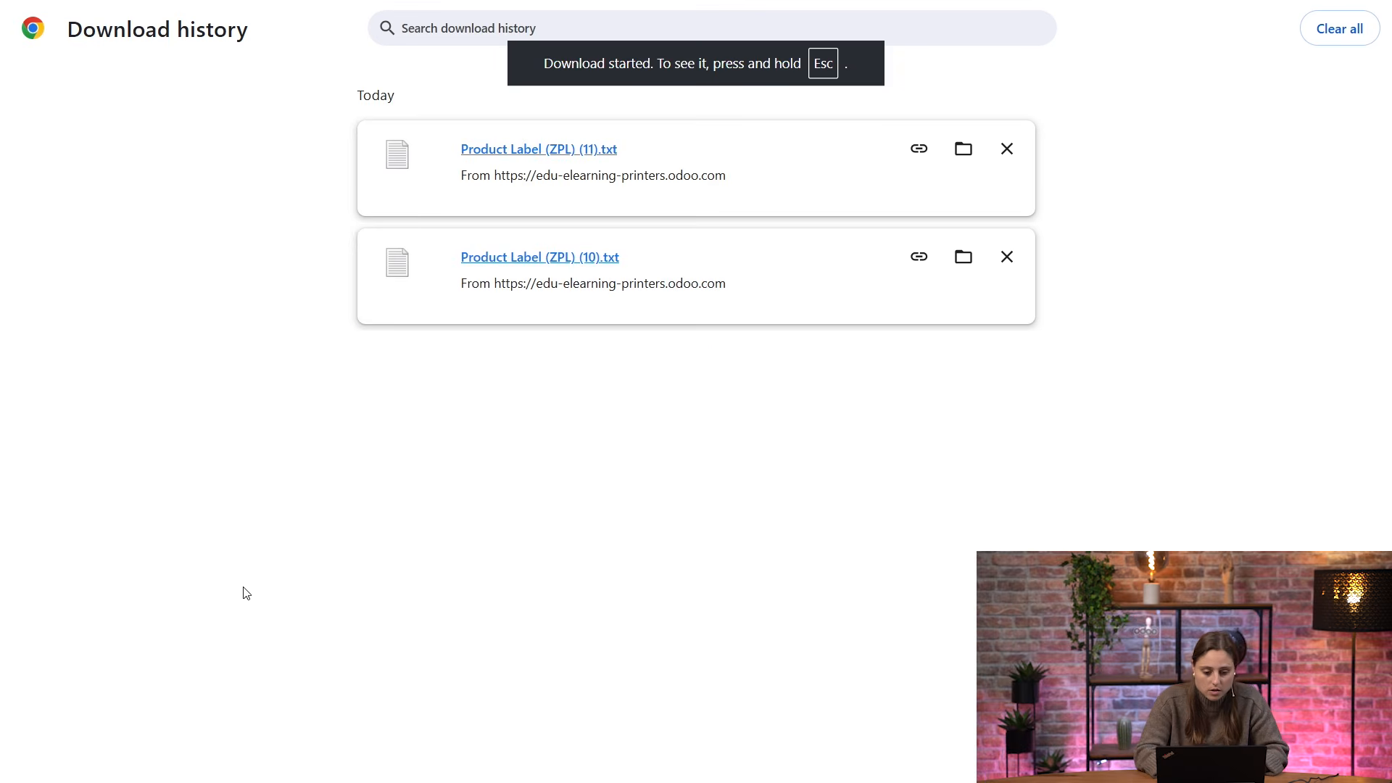
Open the downloaded Product Label (ZPL) (11).txt and print one copy on the Generic / Text Only printer
left_click(521, 149)
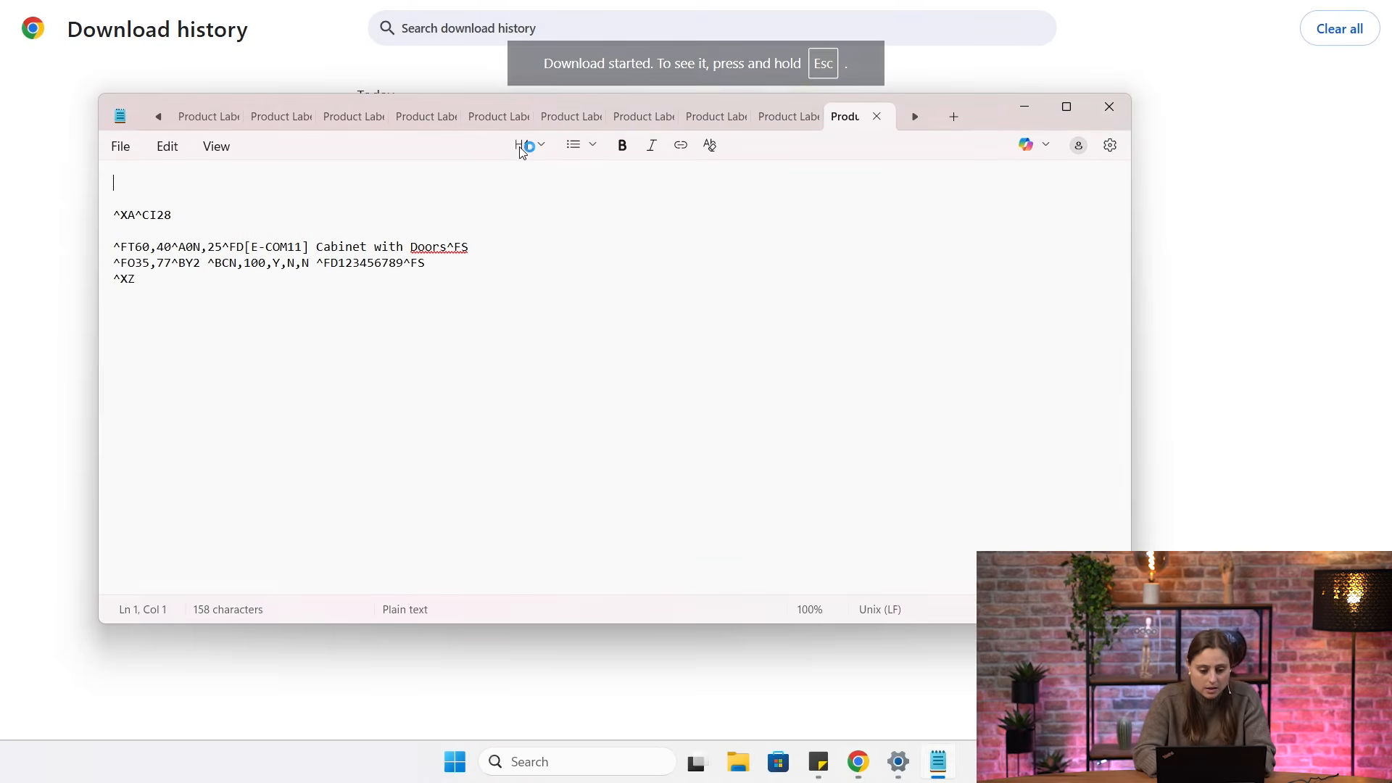
key("ctrl+p")
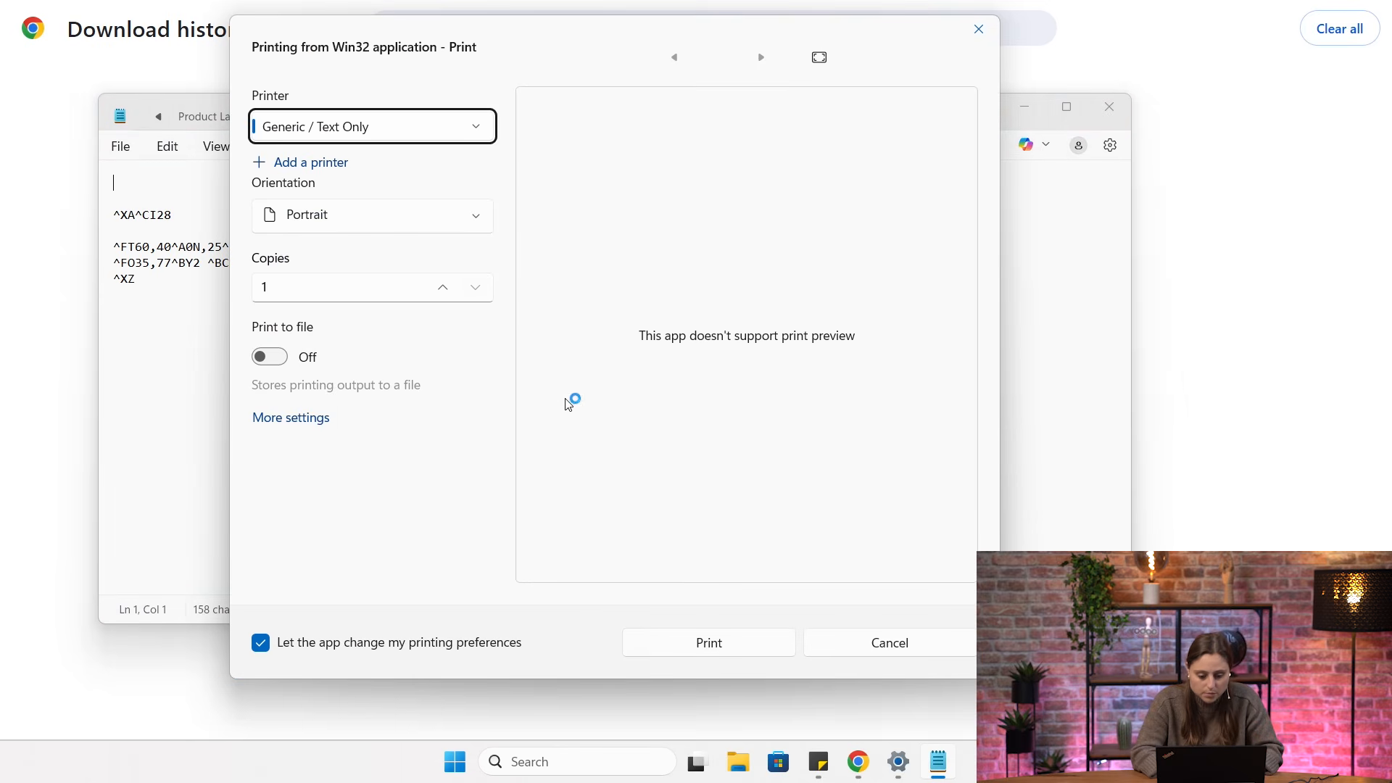
left_click(656, 642)
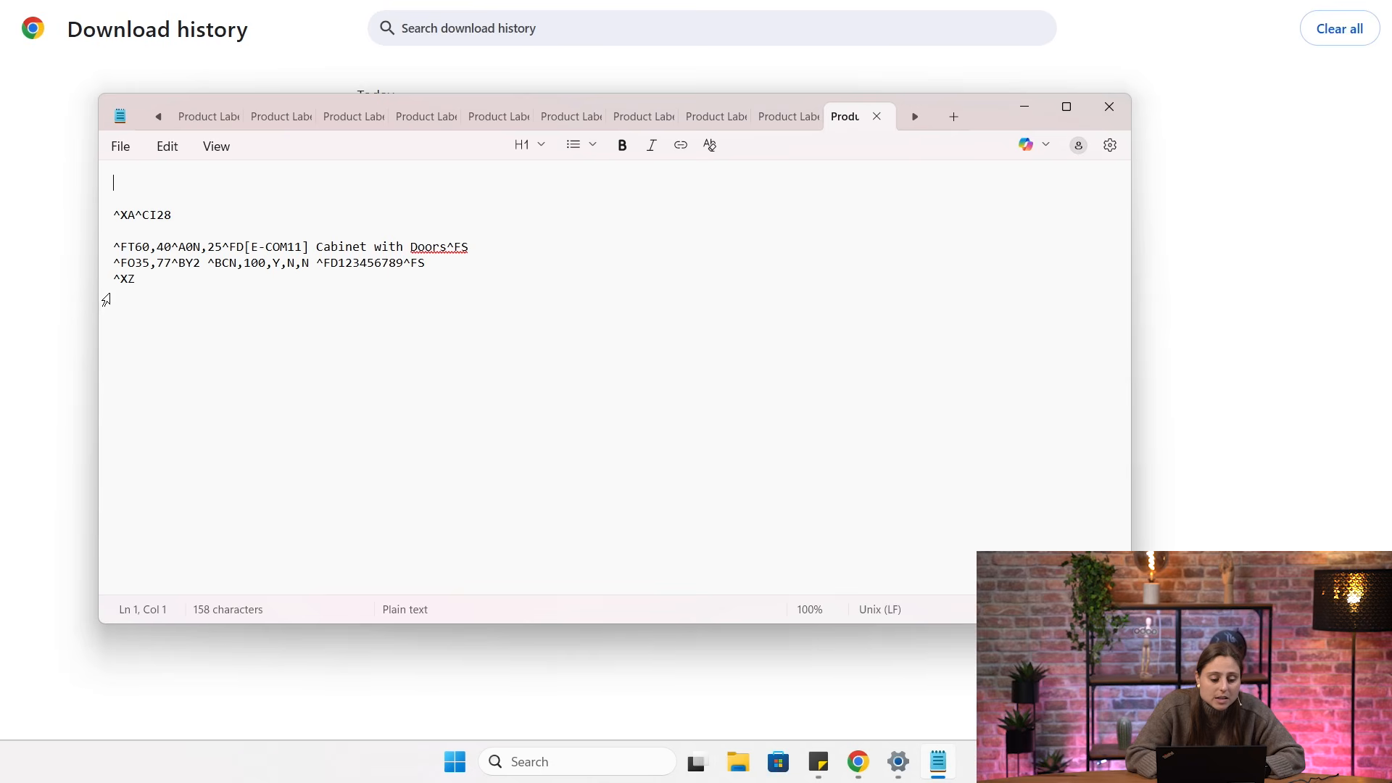
Check the product name's ^FT coordinate in the printed label file and go back to the normal_zpl_label view in Odoo
left_click_drag(144, 245, 133, 245)
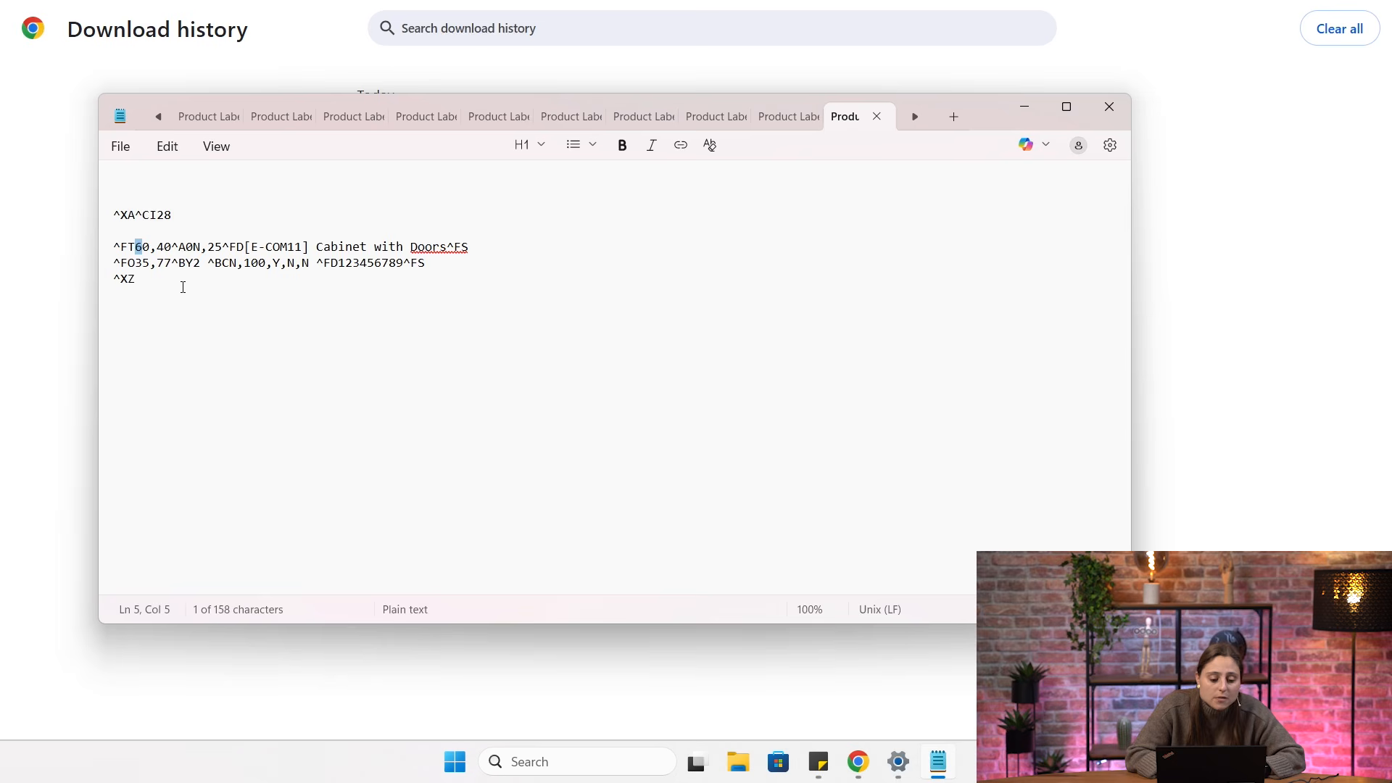
left_click(53, 313)
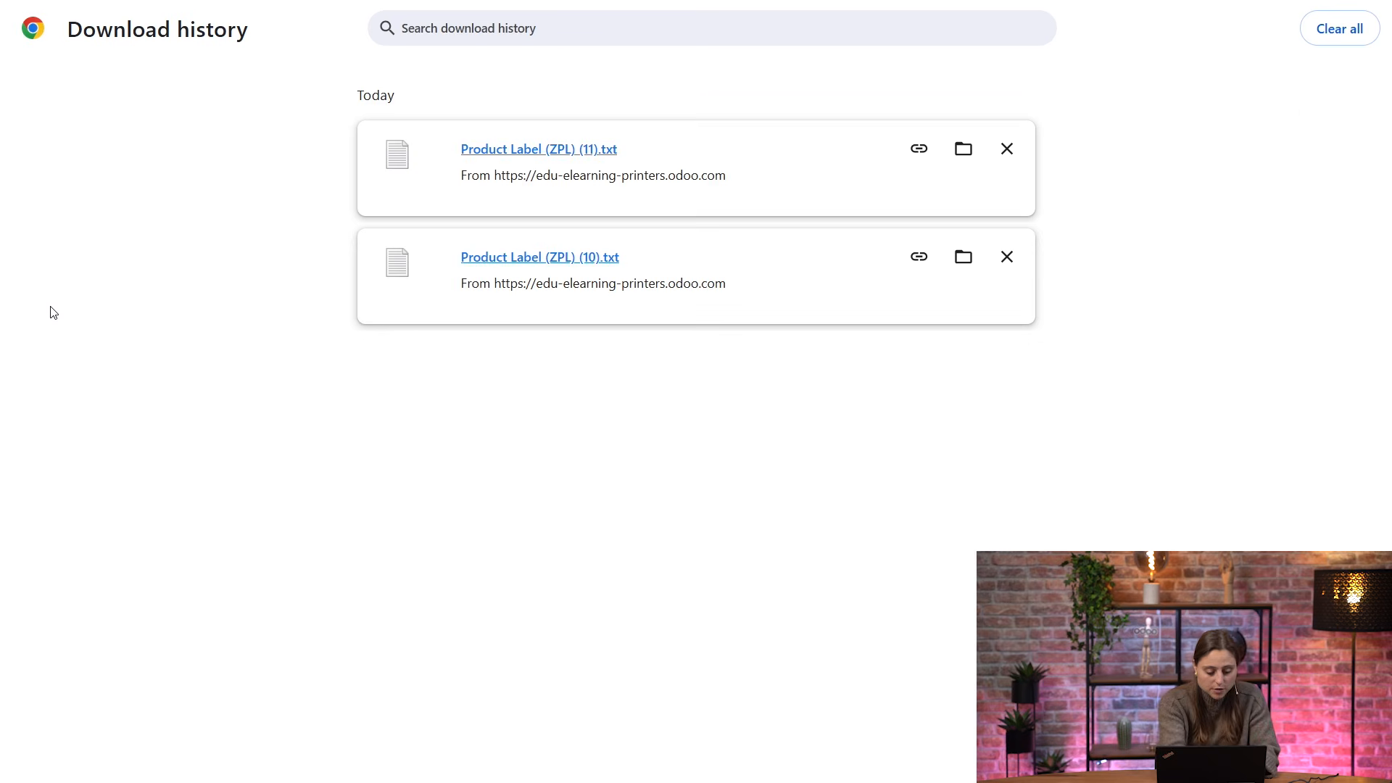
key("ctrl+Tab")
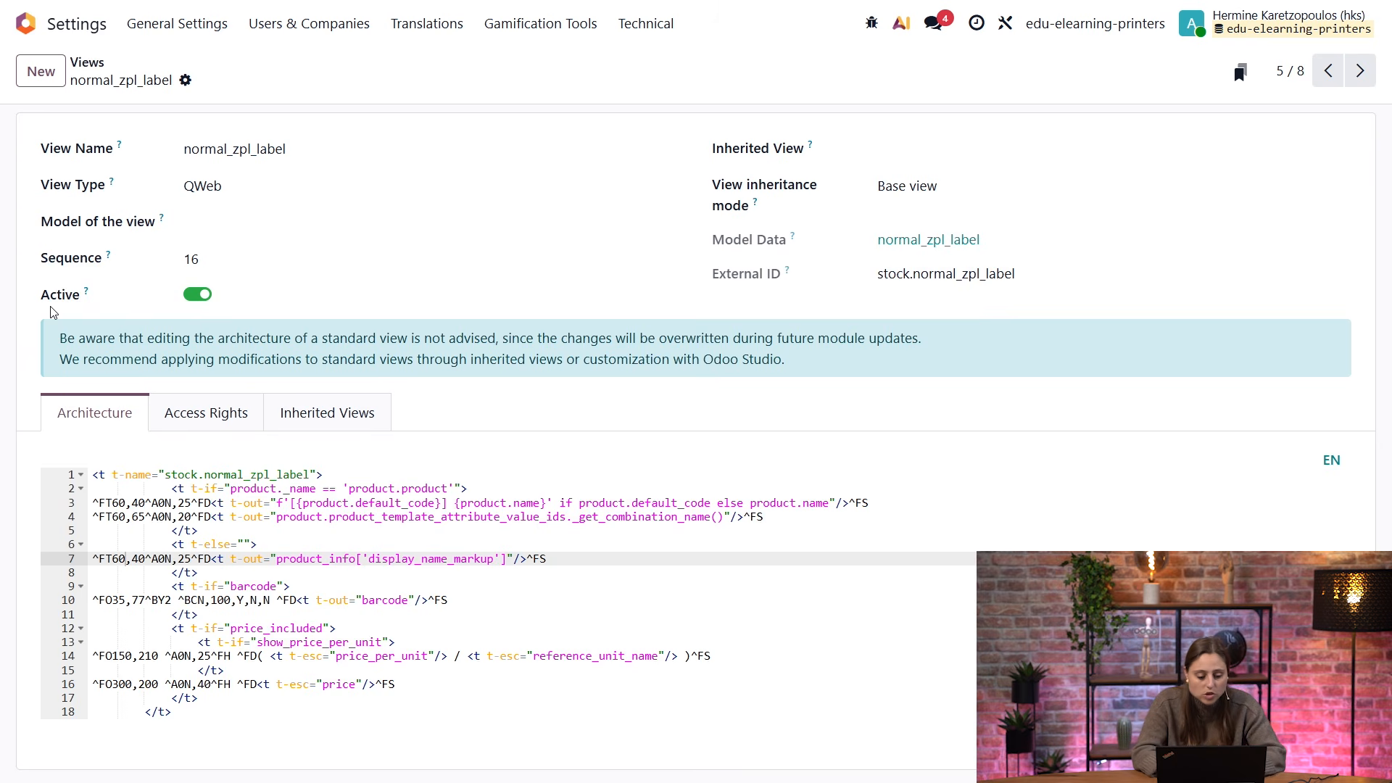
left_click(140, 602)
key("BackSpace")
key("BackSpace")
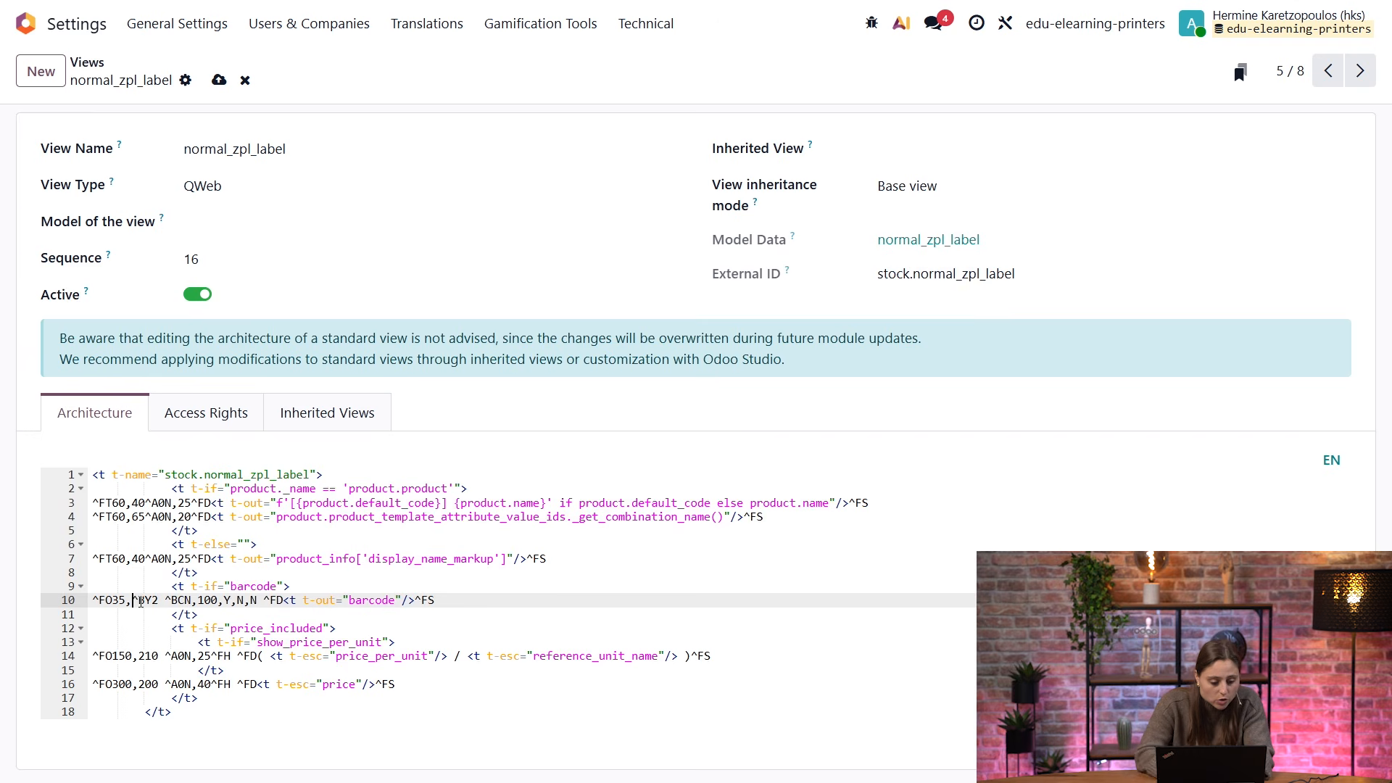
type("70")
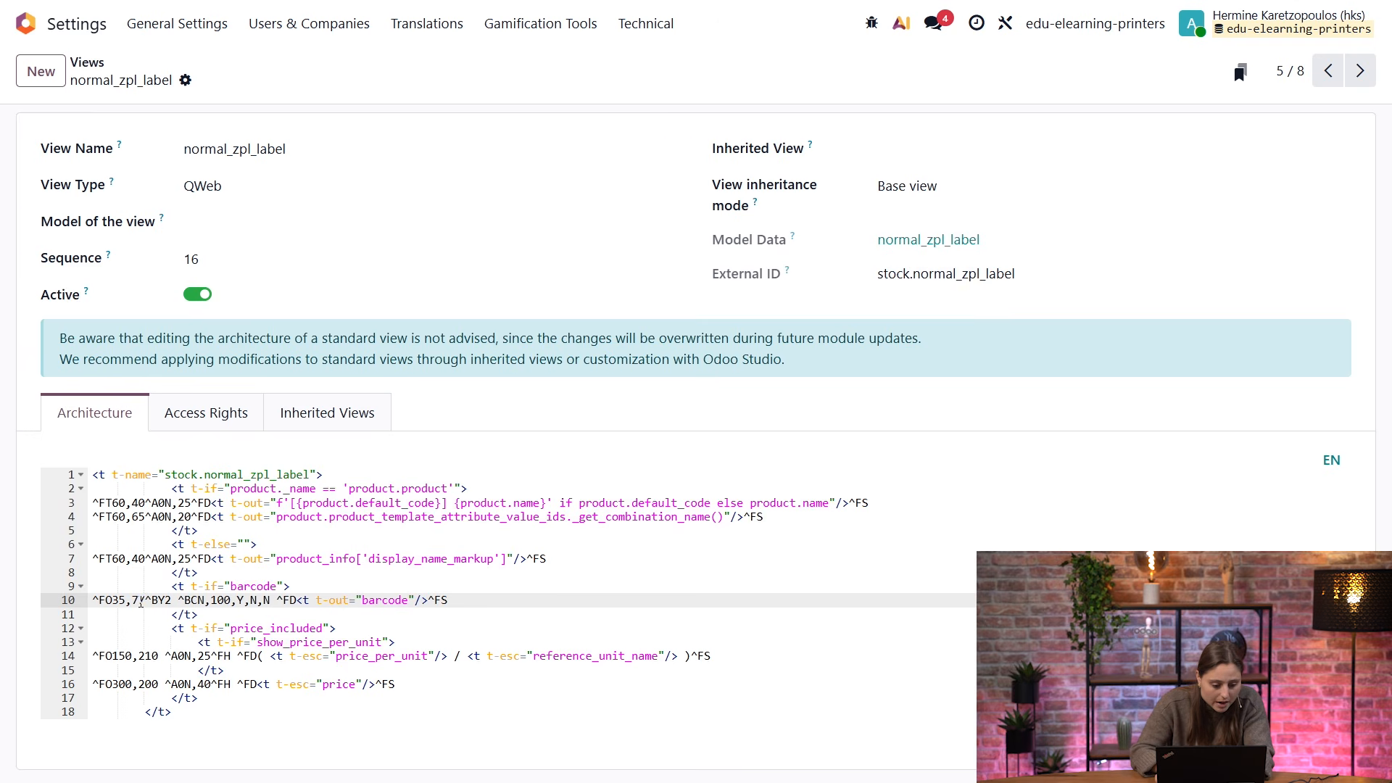
Set the first ^FO coordinate of the barcode on line 10 to 50 and save the view
key("Left")
key("Left")
key("Left")
key("BackSpace")
key("BackSpace")
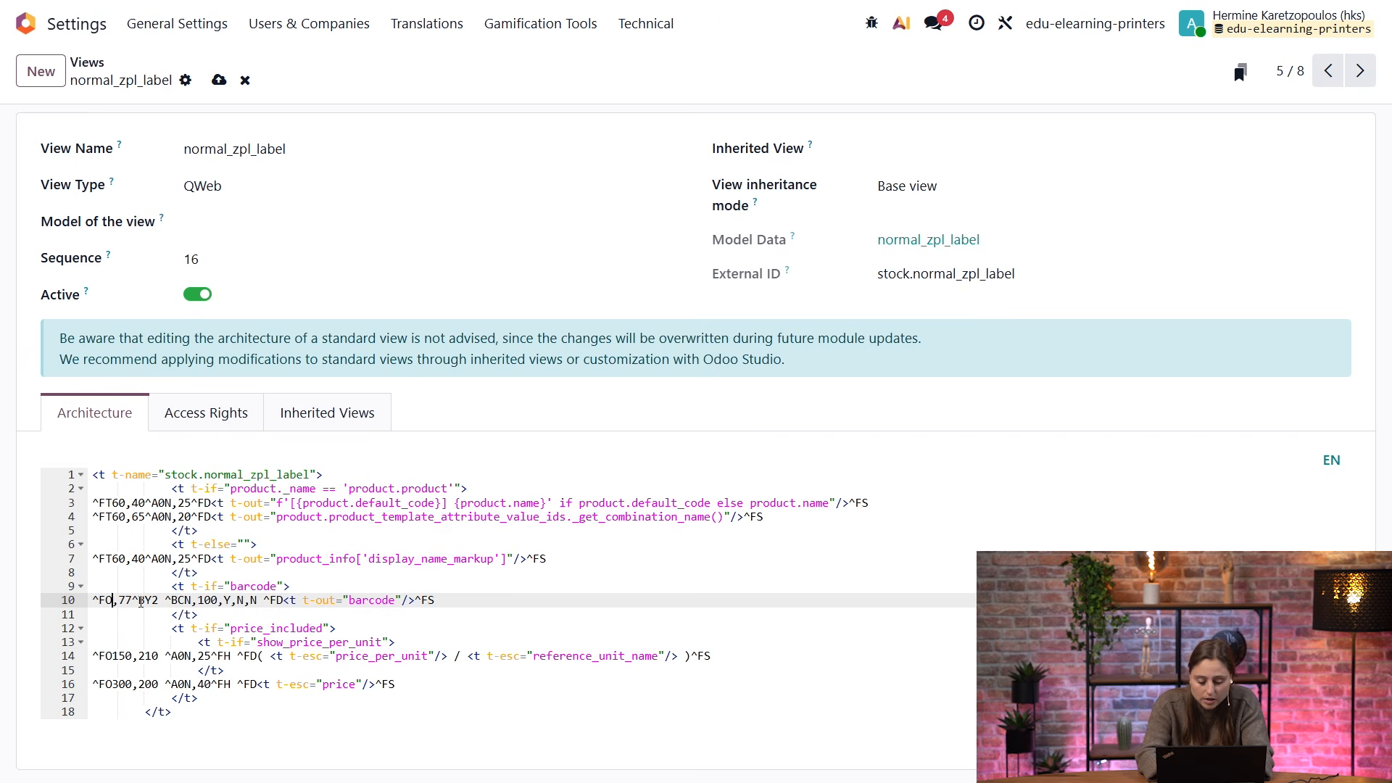
type("50")
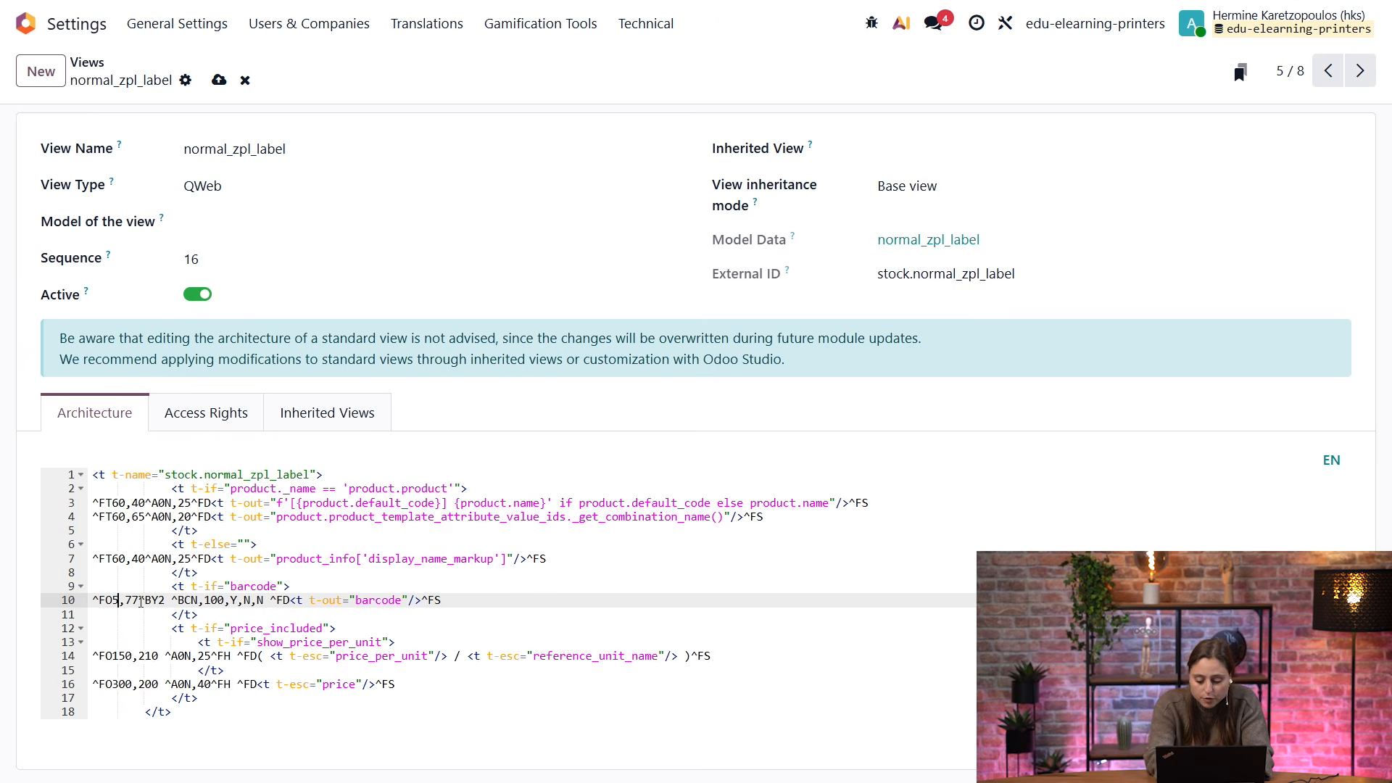
left_click(219, 77)
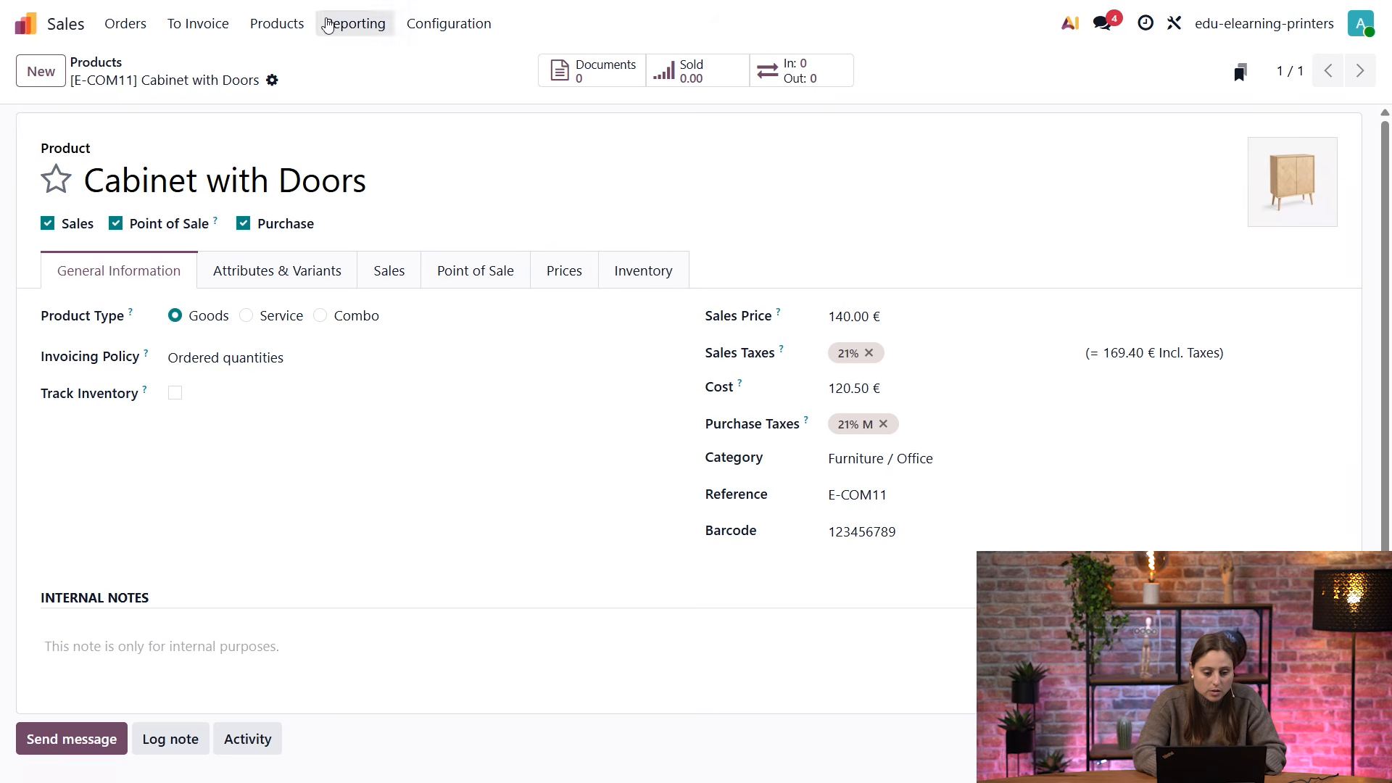
Generate another ZPL Labels file for Cabinet with Doors with the repositioned barcode and show the download history
left_click(272, 80)
left_click(313, 296)
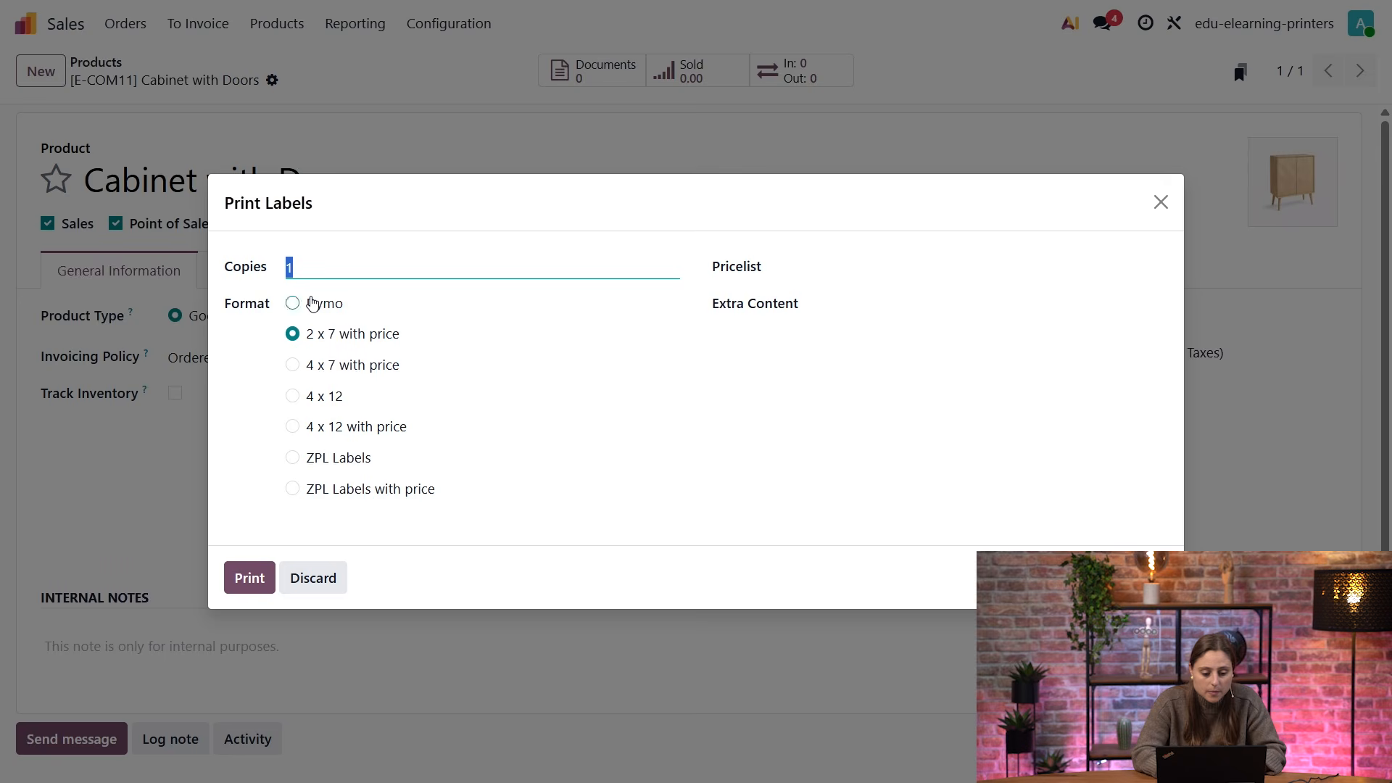
left_click(372, 457)
left_click(261, 579)
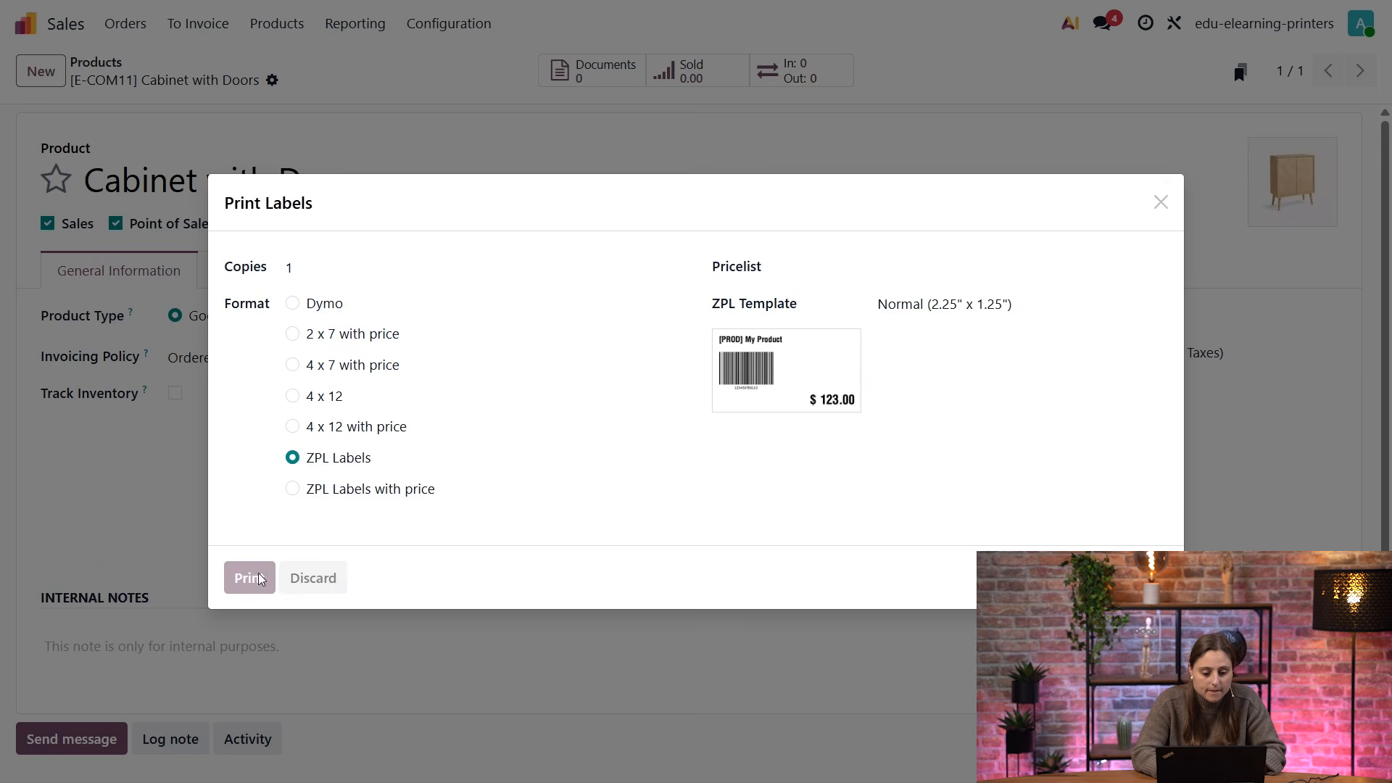
key("ctrl+j")
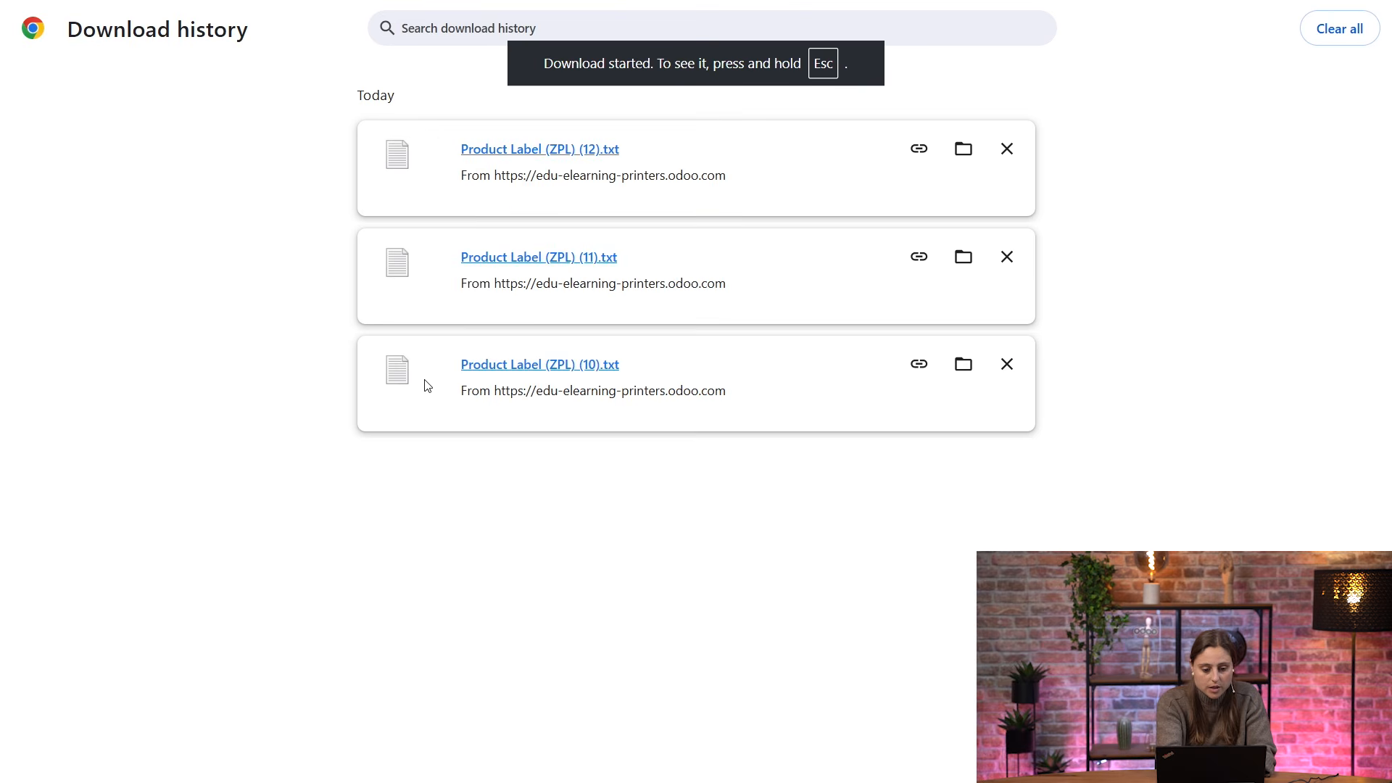
Open the downloaded Product Label (ZPL) (12).txt, check the barcode's first ^FO coordinate, and print the label
left_click(544, 151)
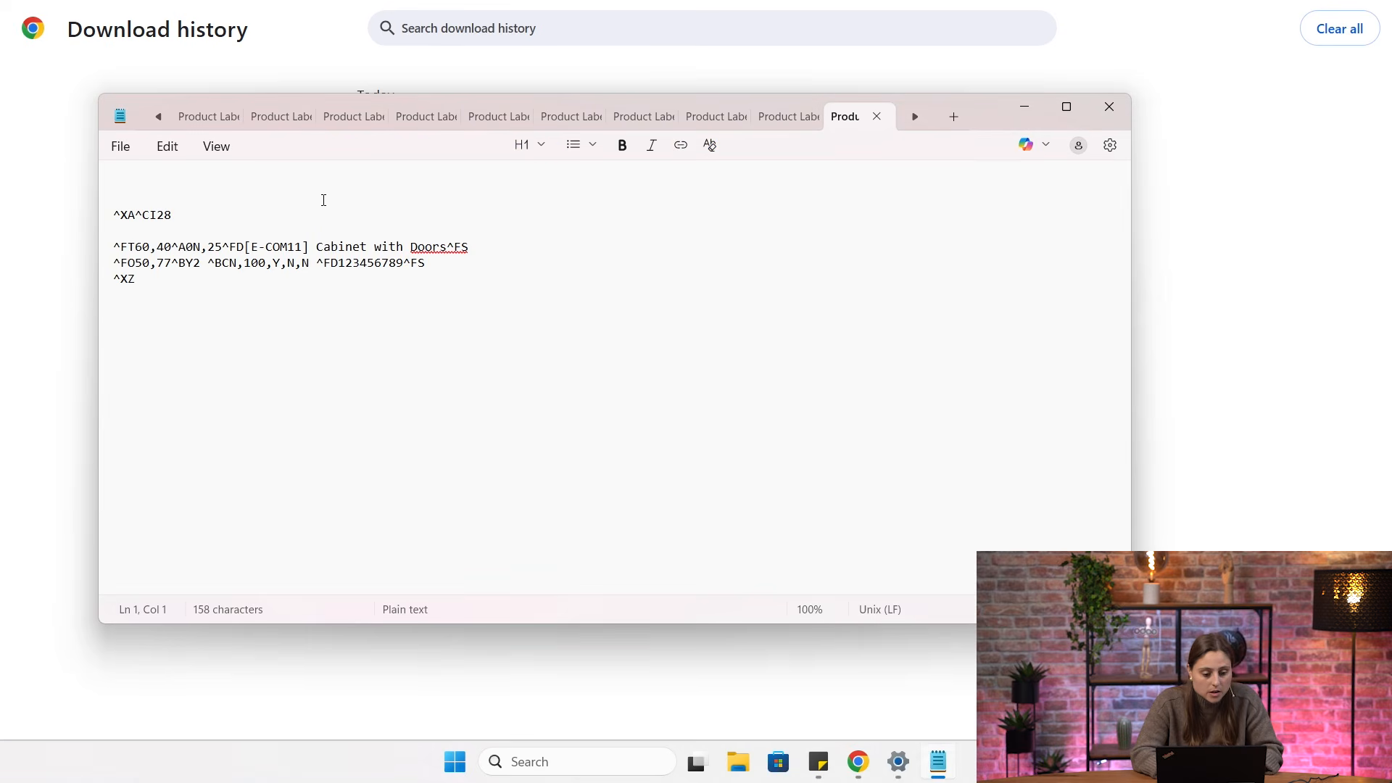
left_click_drag(135, 262, 149, 263)
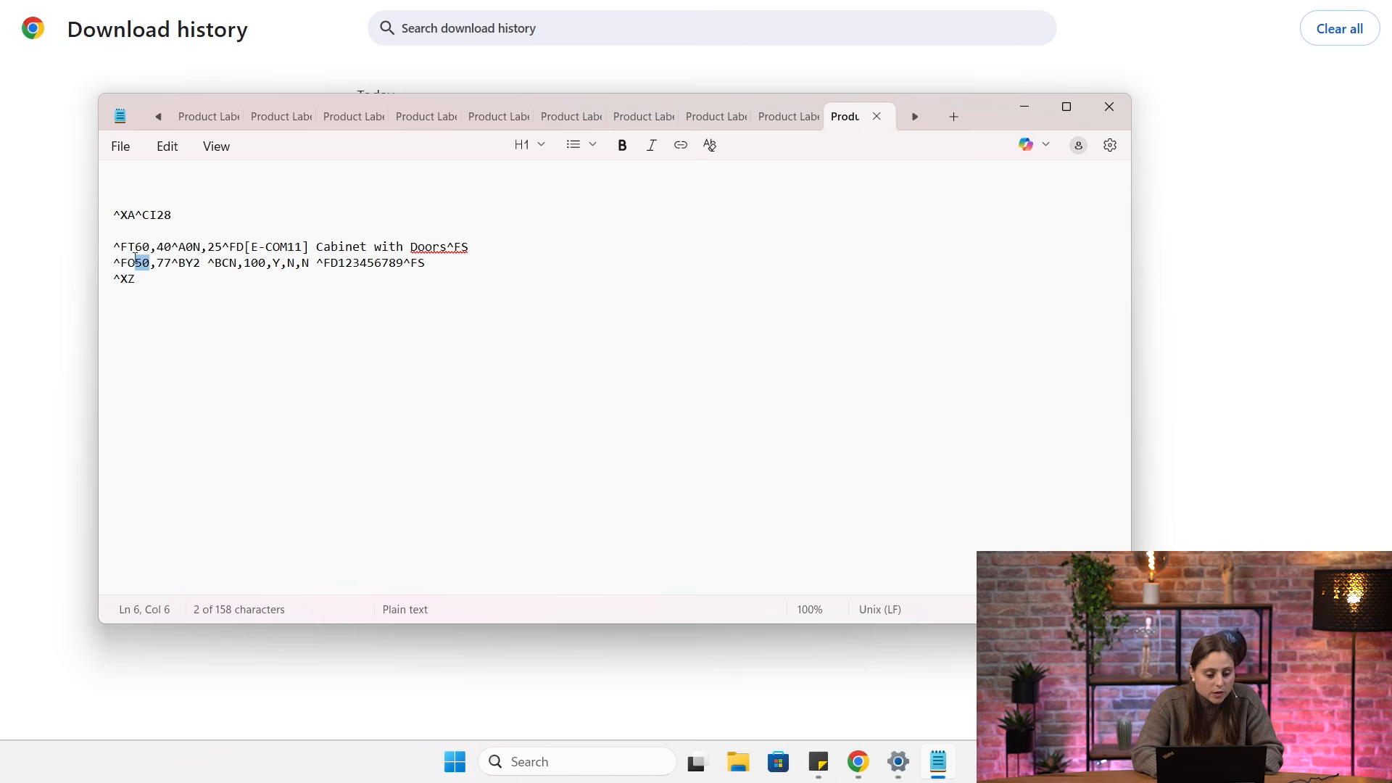
key("ctrl+p")
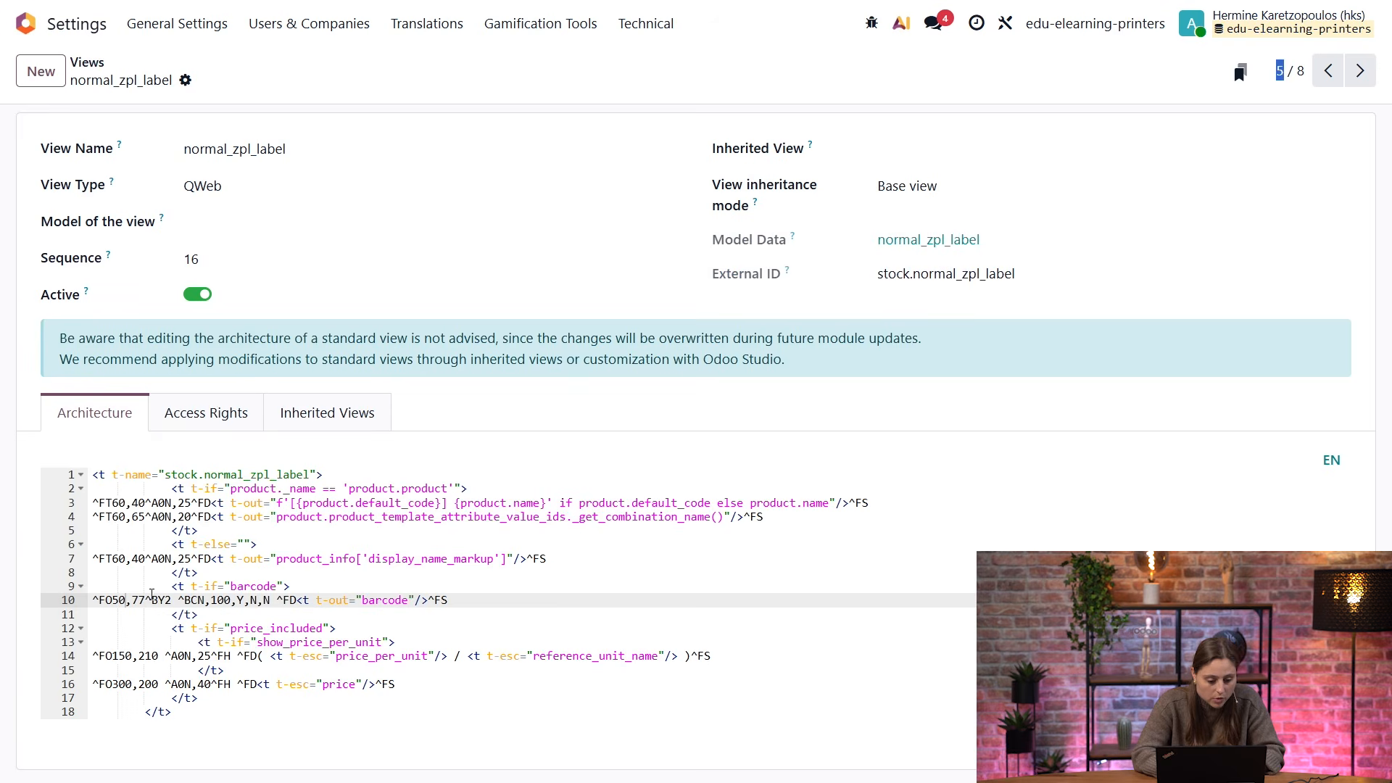
In the normal_zpl_label view, set the barcode's first ^FO coordinate on line 10 to 100 and its ^BCN height to 60, and save
key("BackSpace")
key("BackSpace")
type("100")
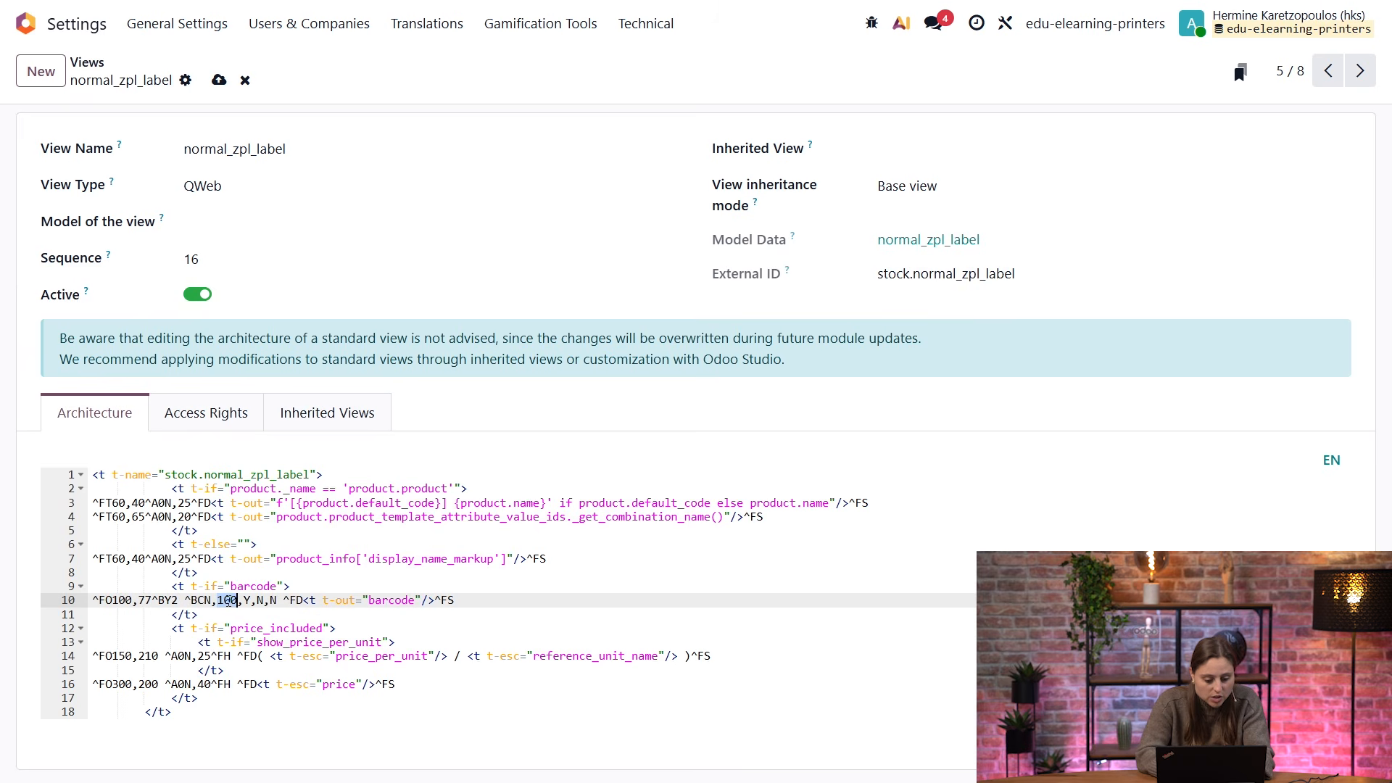
type("60")
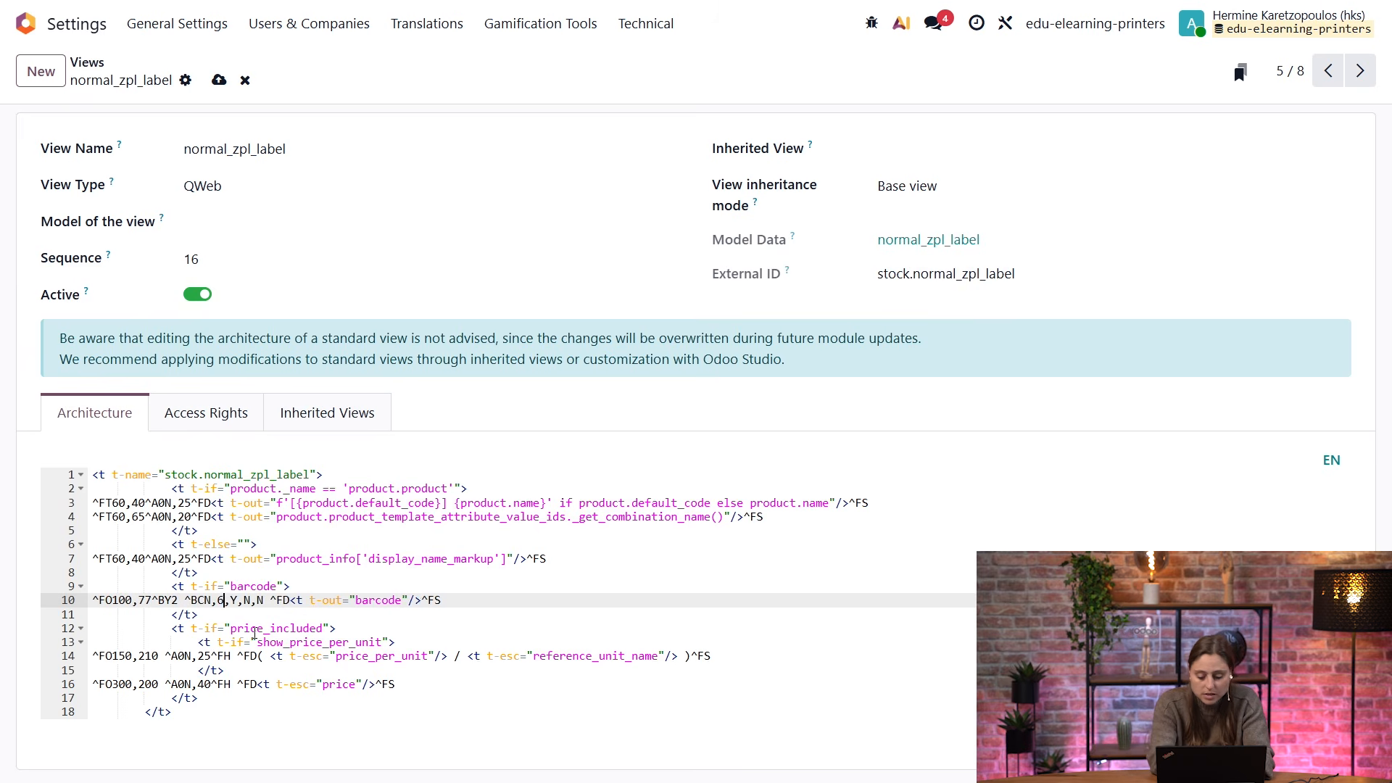
left_click(219, 79)
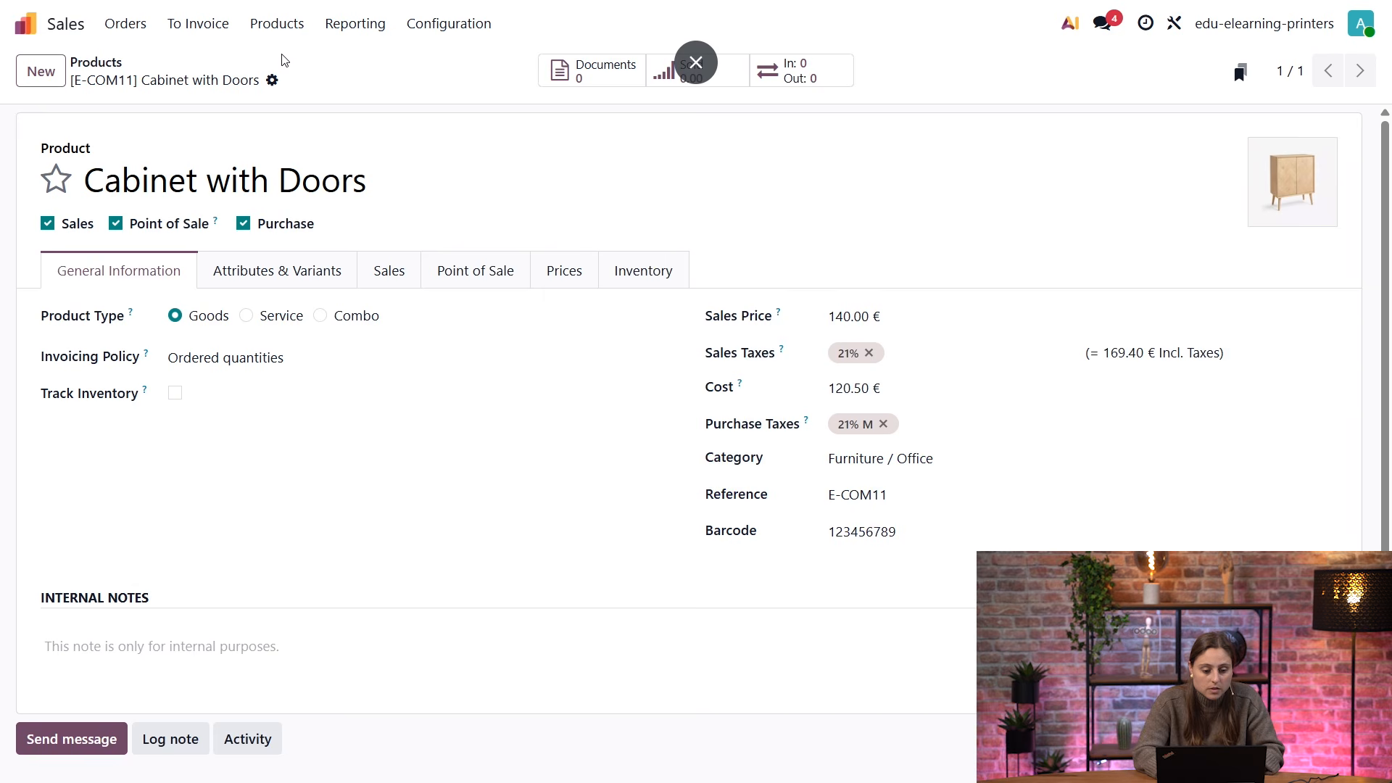
Generate a new ZPL Labels file for the Cabinet with Doors product and show the download history
left_click(274, 84)
left_click(295, 289)
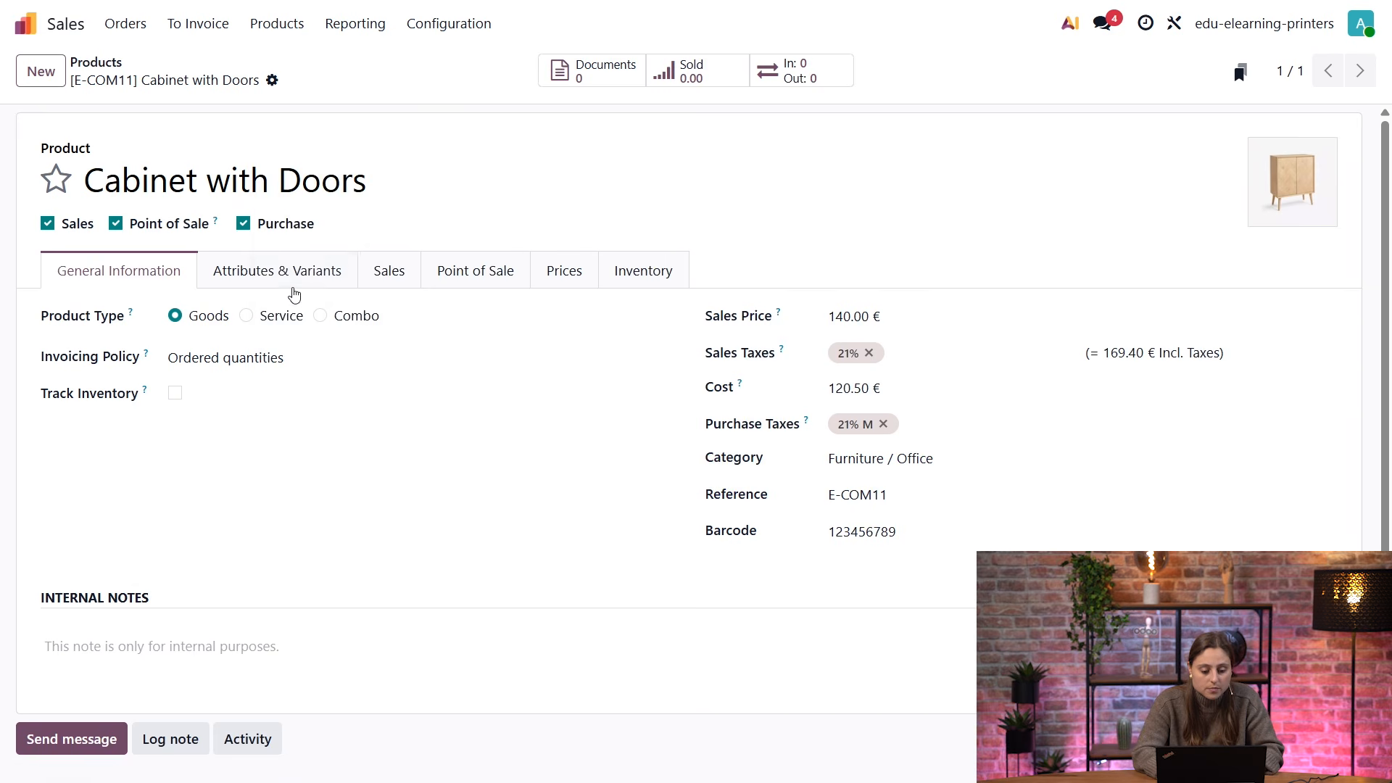
left_click(341, 460)
left_click(249, 577)
key("ctrl+j")
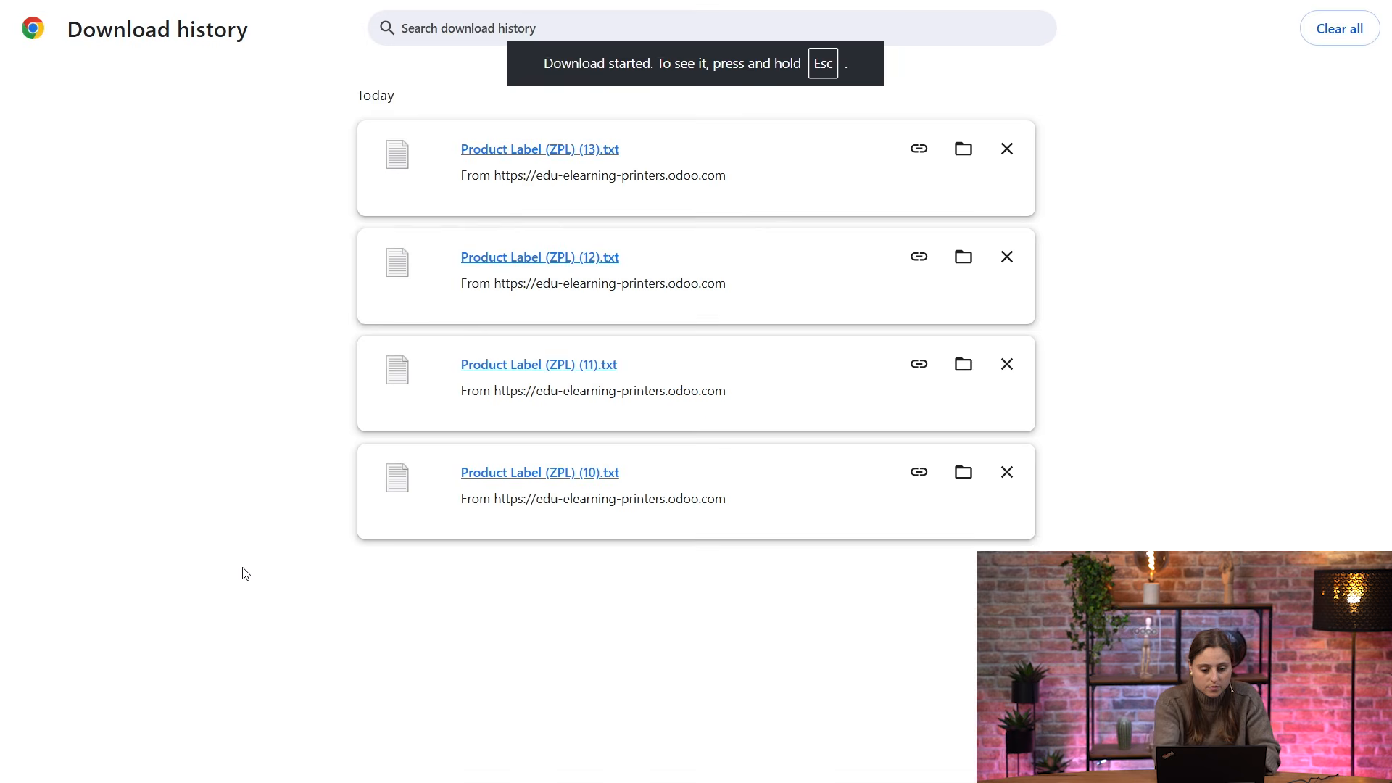
Open the downloaded Product Label (ZPL) (13).txt and print the label
left_click(514, 146)
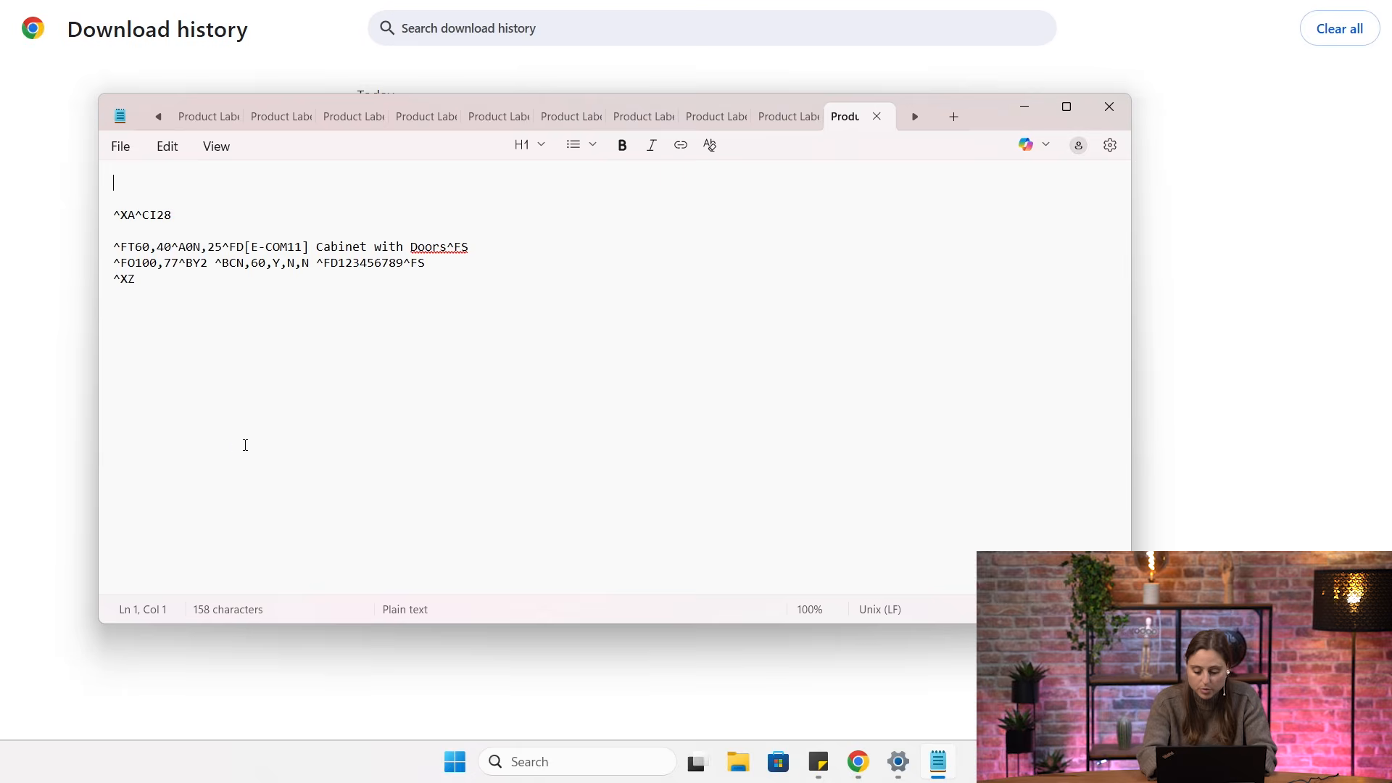
key("ctrl+p")
left_click(709, 640)
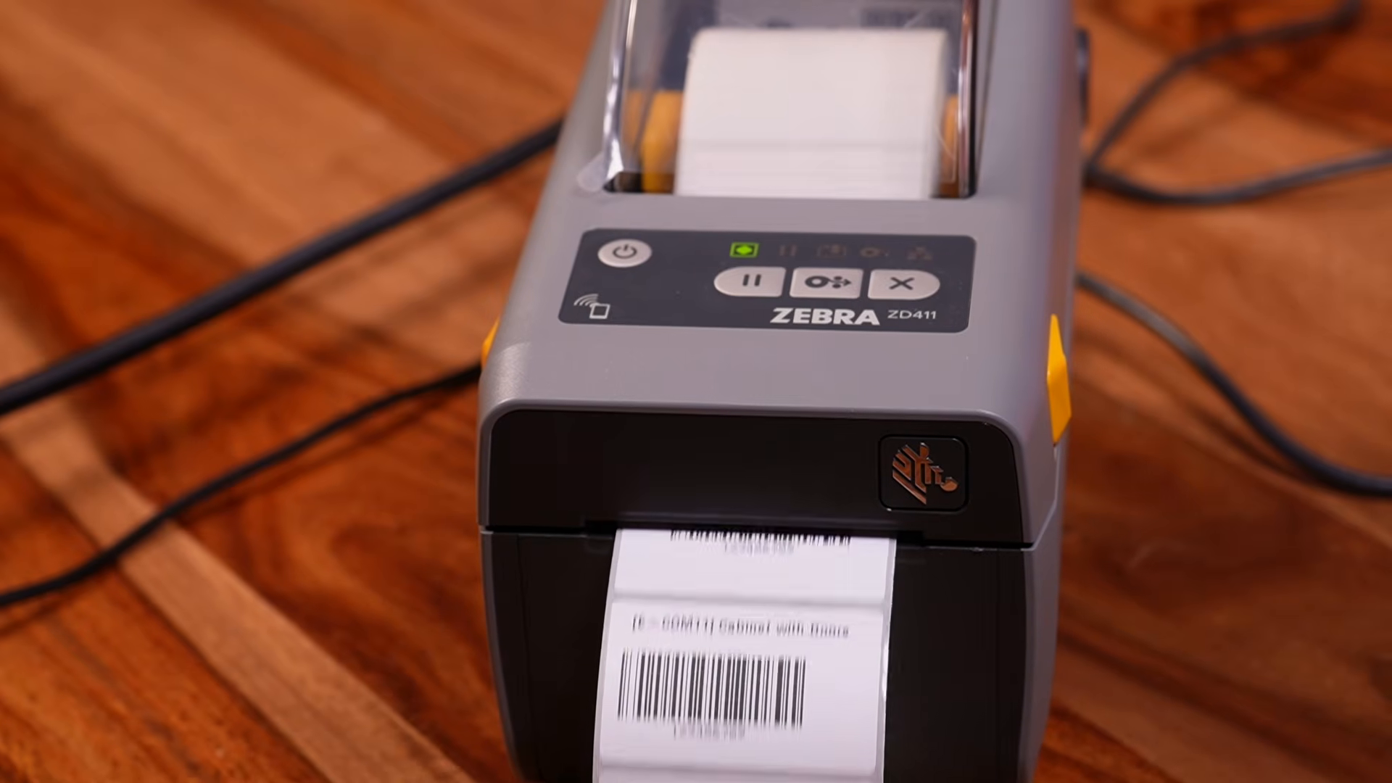